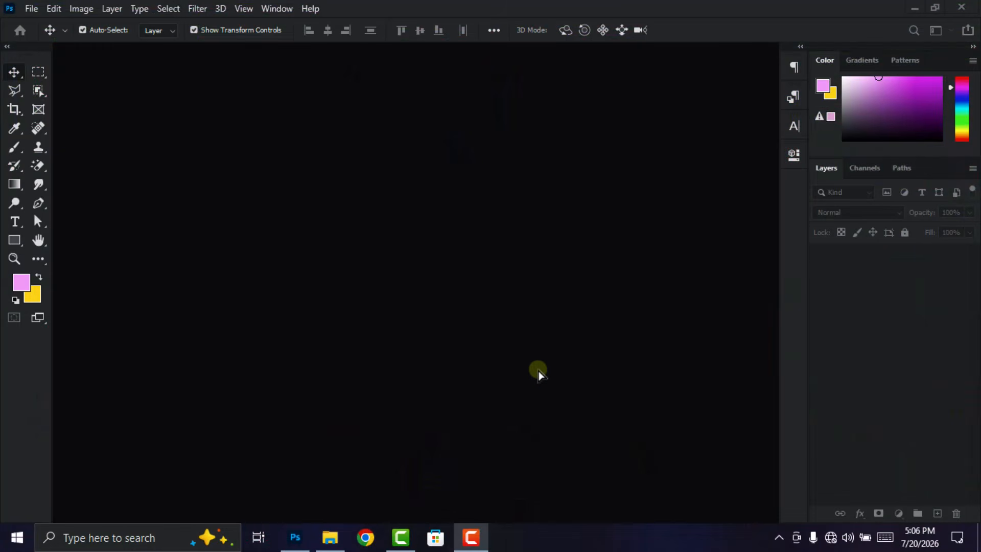
Create a 4.5 × 5 inch, 300 ppi RGB document with a white background, named "social media poster"
left_click(32, 9)
left_click(47, 24)
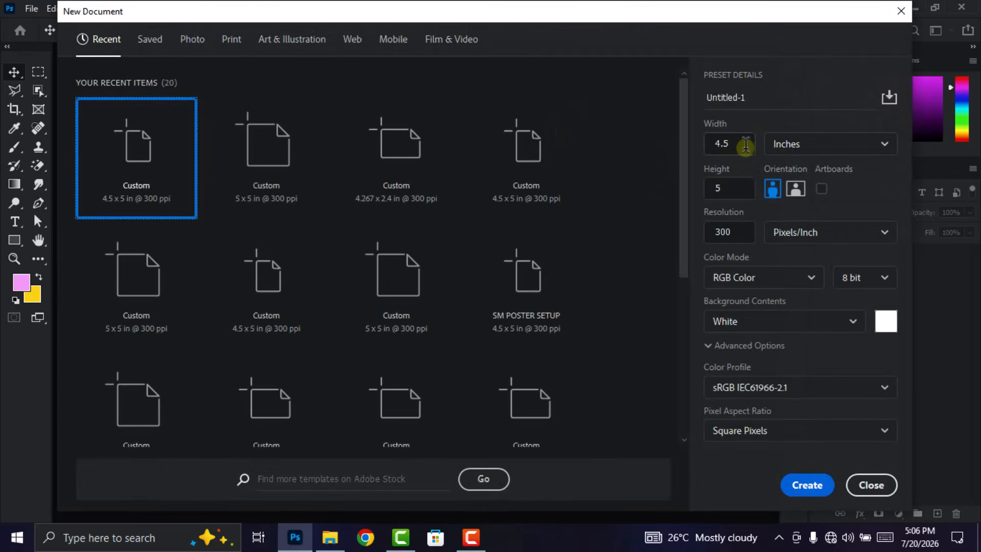
left_click(747, 97)
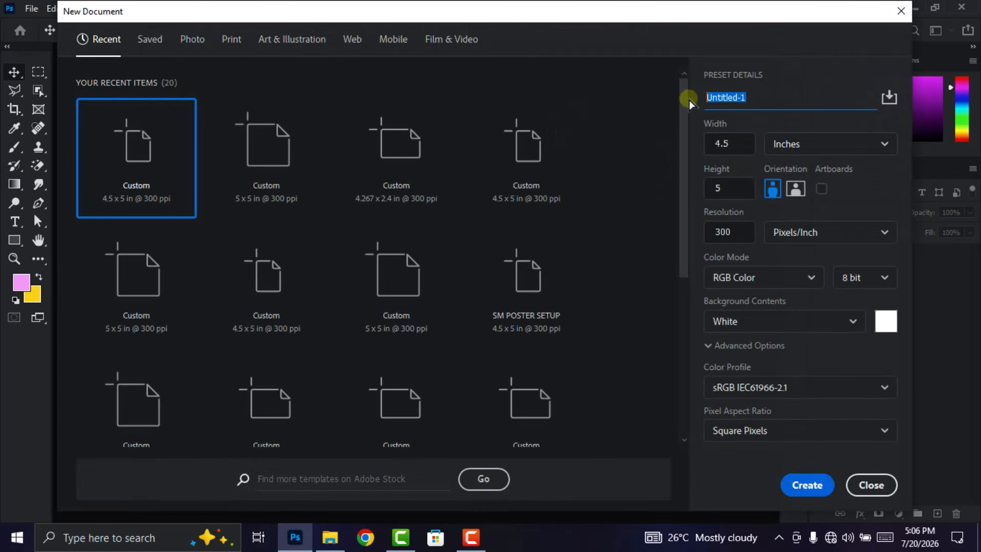
type("social media poster")
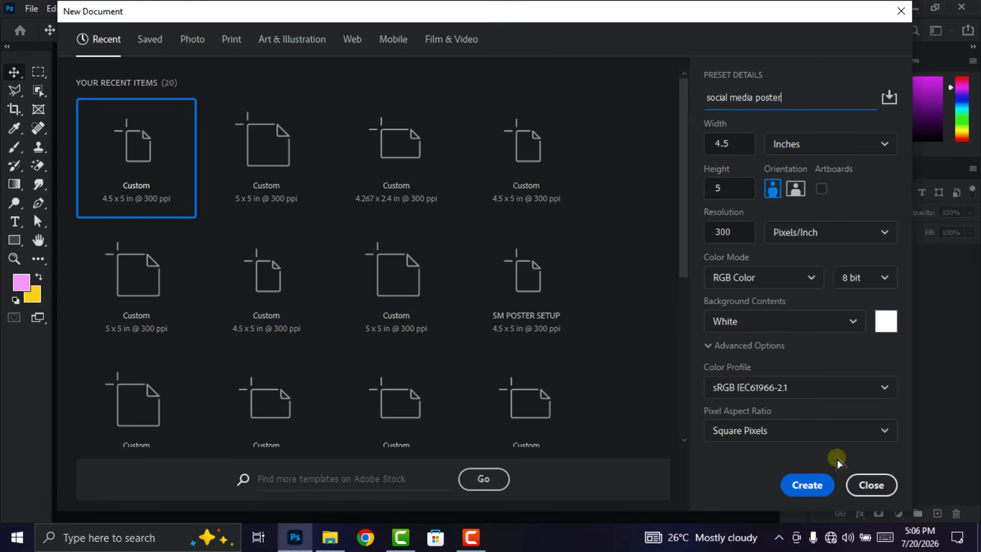
left_click(807, 486)
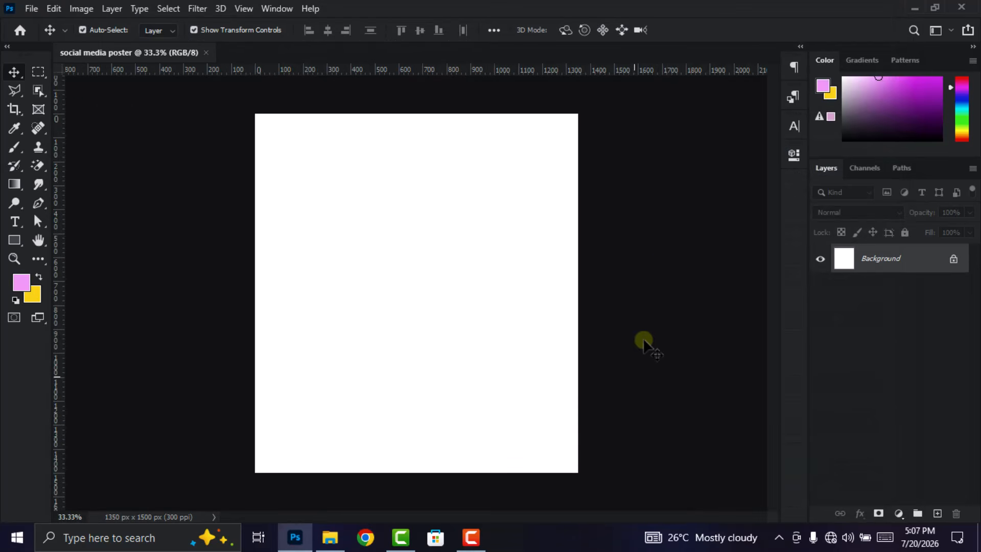
Add a Solid Color fill layer in near-black 020202 over the whole canvas
left_click(899, 512)
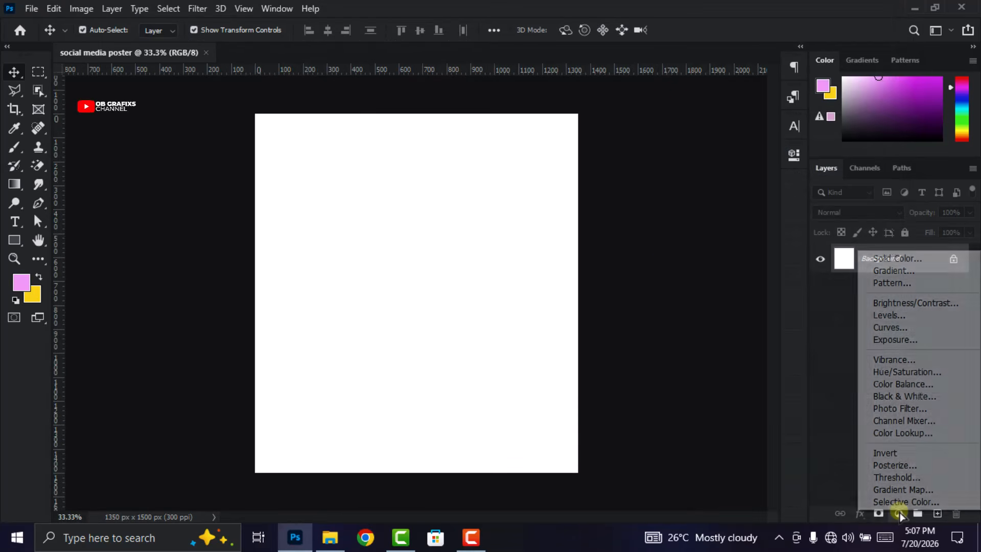
left_click(896, 259)
left_click_drag(770, 135, 688, 132)
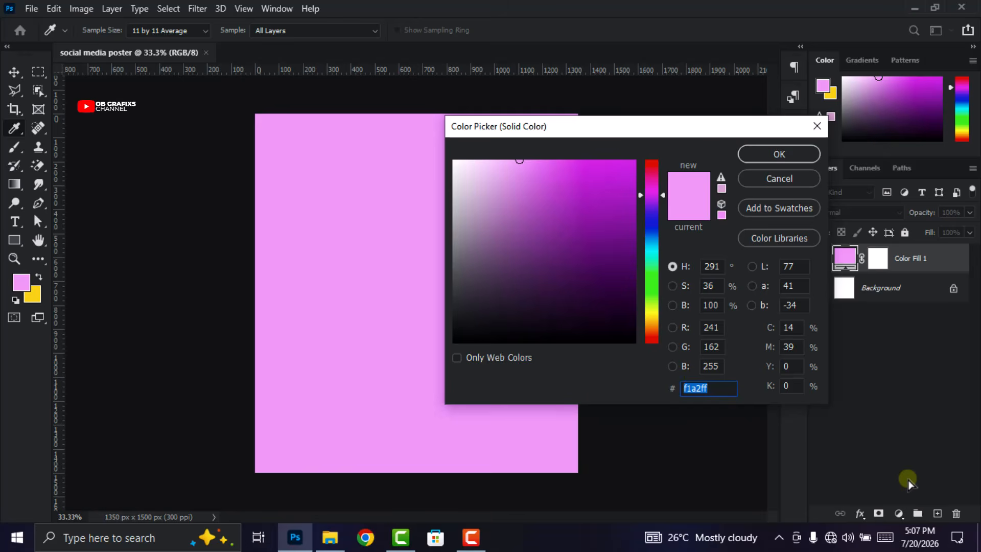
type("02020")
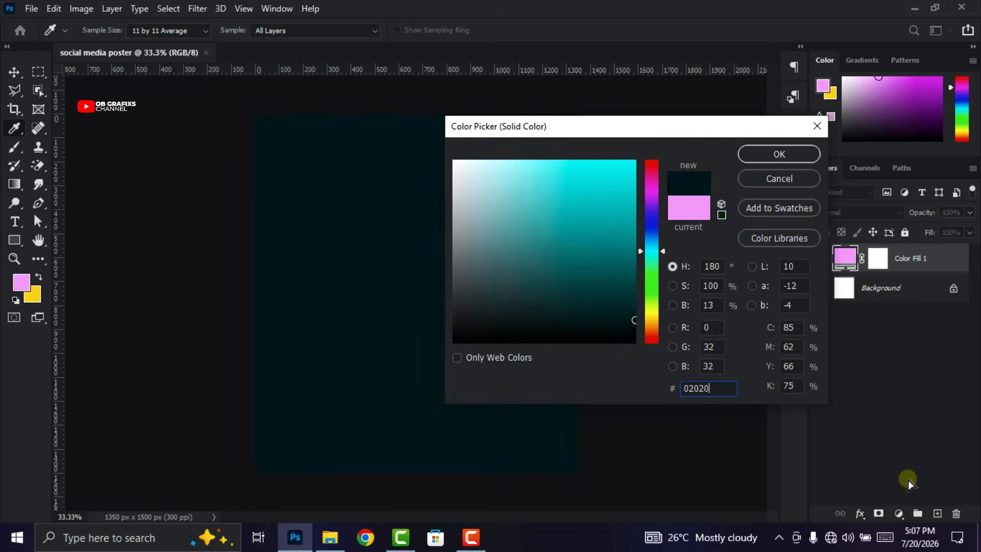
type("2")
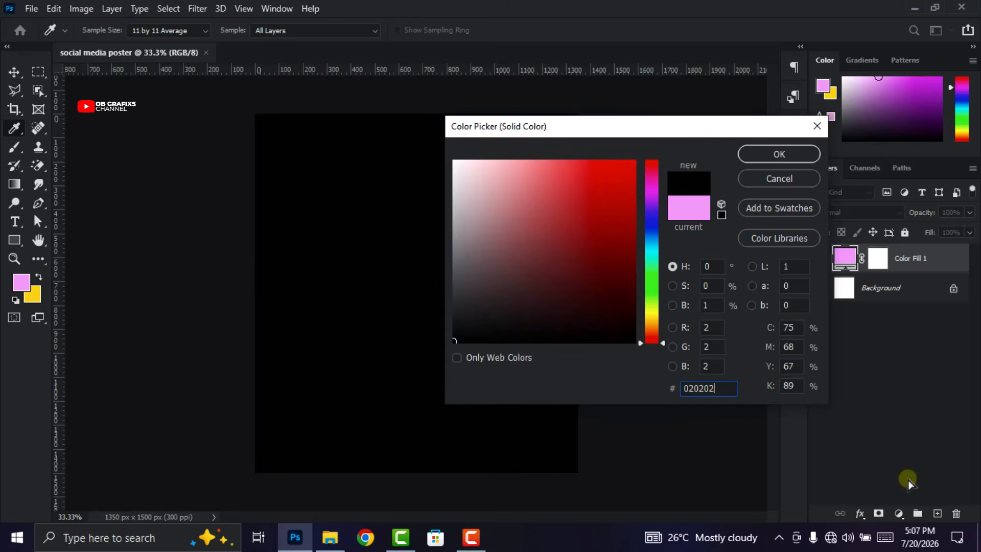
left_click(768, 164)
key("v")
scroll(453, 302, "down", 1)
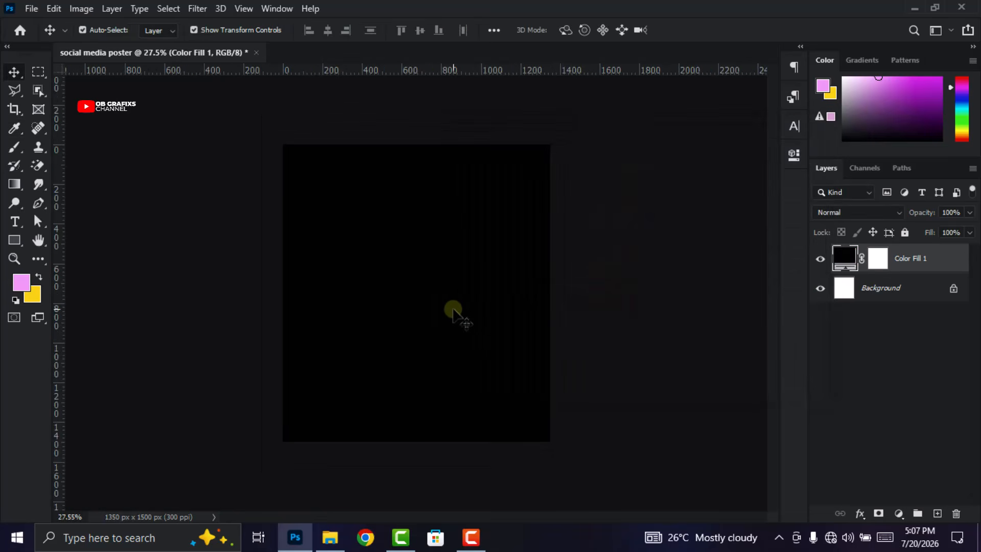
scroll(525, 352, "up", 1)
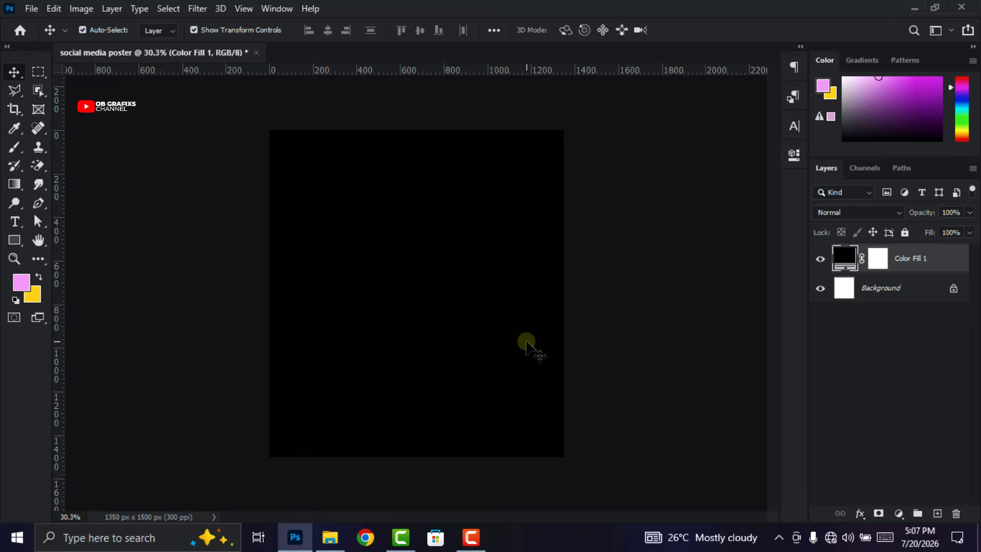
left_click(610, 254)
key("ctrl+plus")
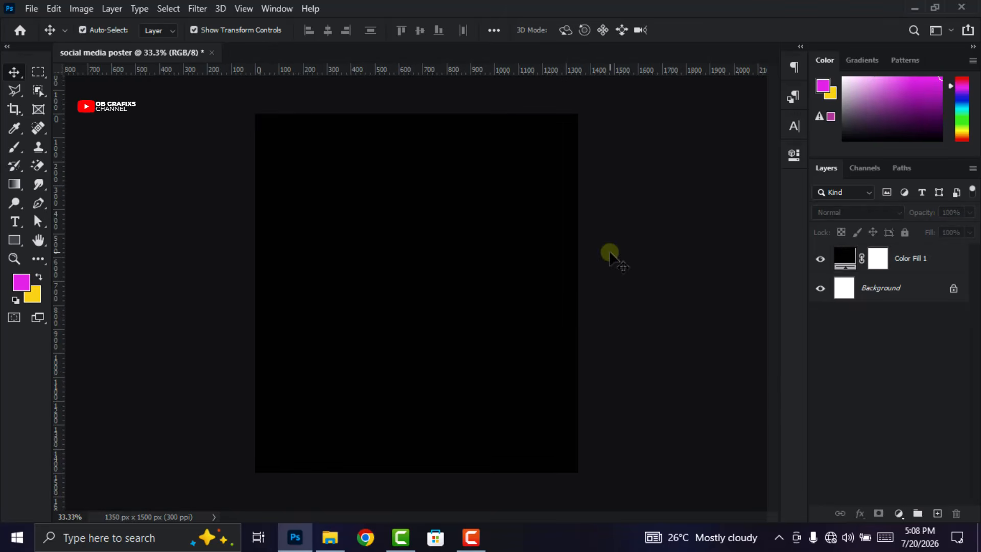
Add an empty layer above the black fill and set the foreground colour to magenta fc00ff
left_click(937, 513)
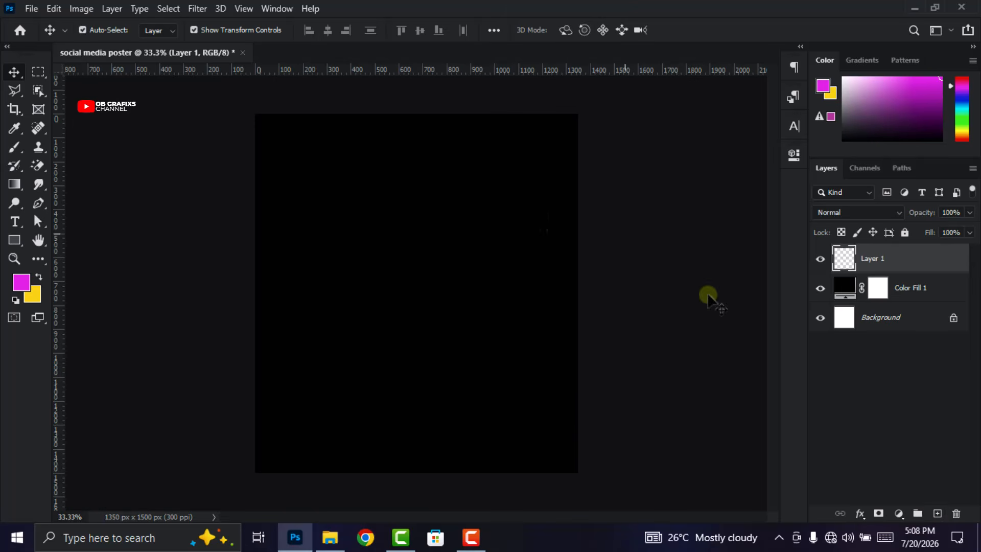
left_click(21, 281)
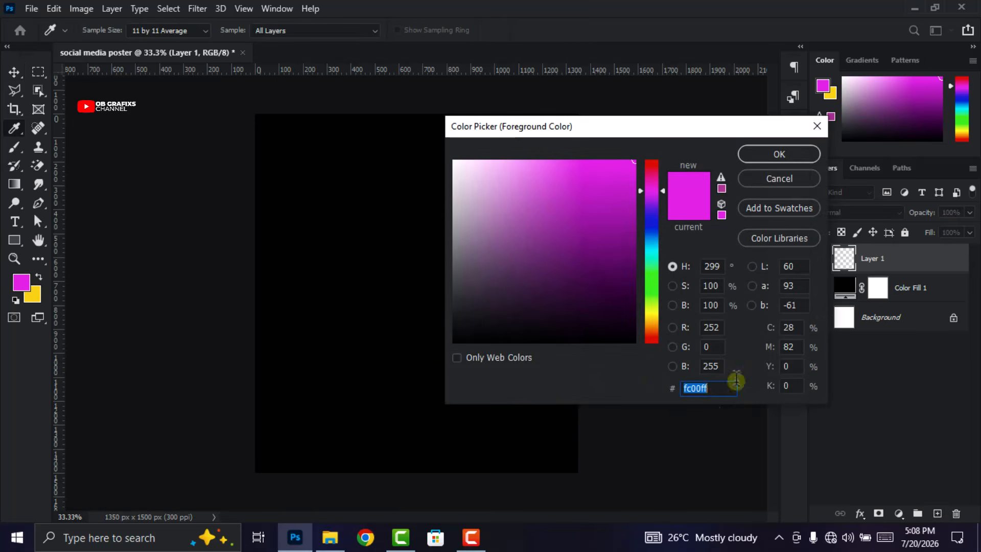
left_click_drag(712, 390, 668, 388)
left_click(772, 156)
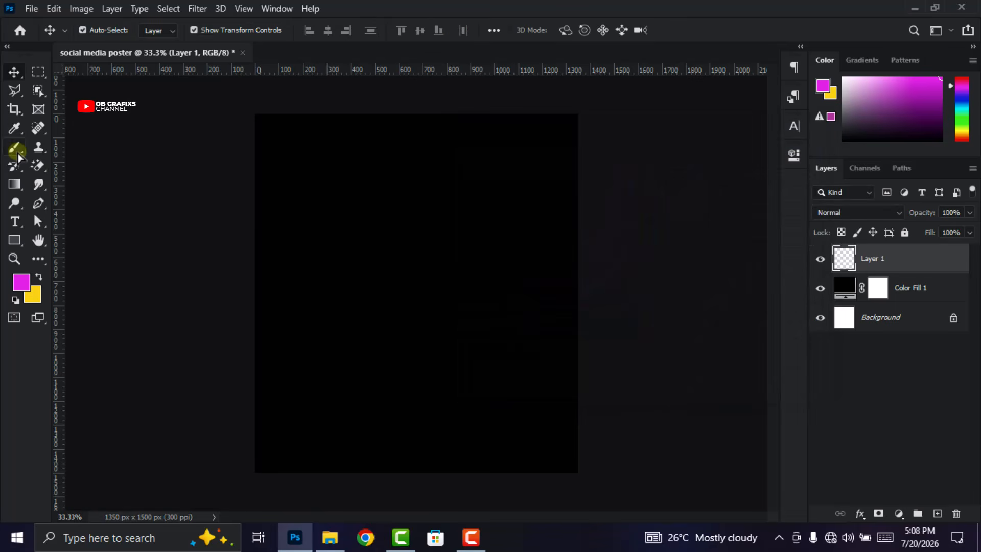
Paint a magenta glow in the upper centre of the canvas with the Soft Round brush at 900 px and 0% hardness
left_click(15, 149)
right_click(412, 260)
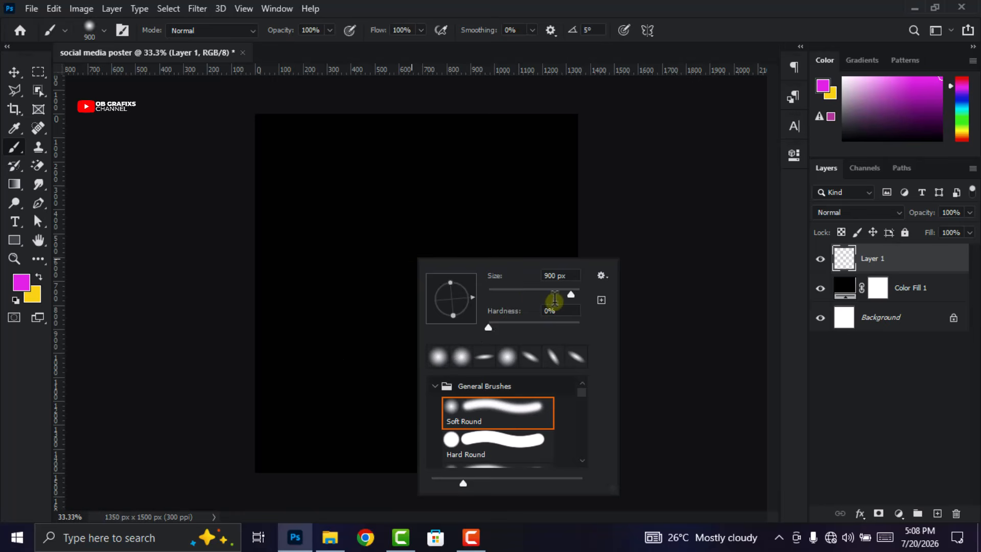
left_click_drag(556, 275, 532, 279)
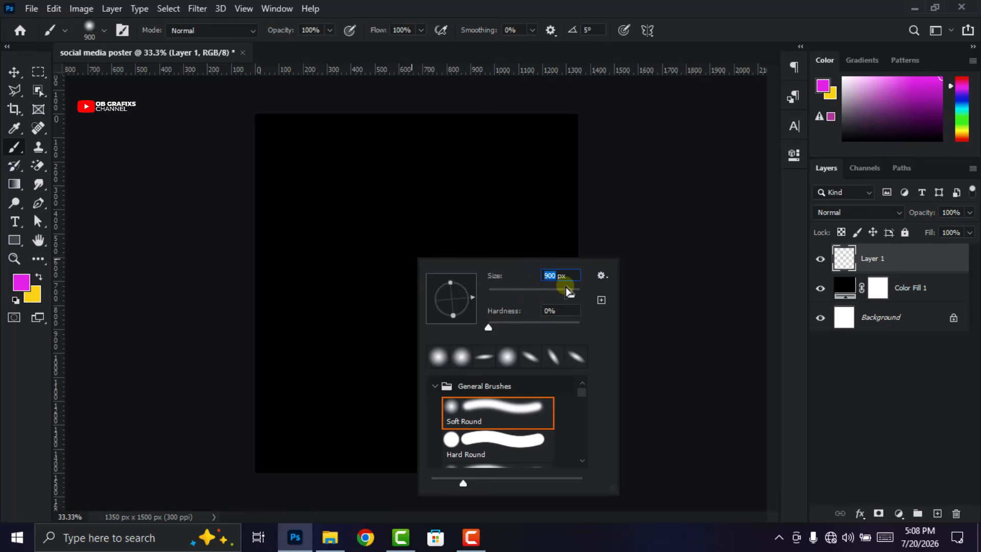
left_click(493, 414)
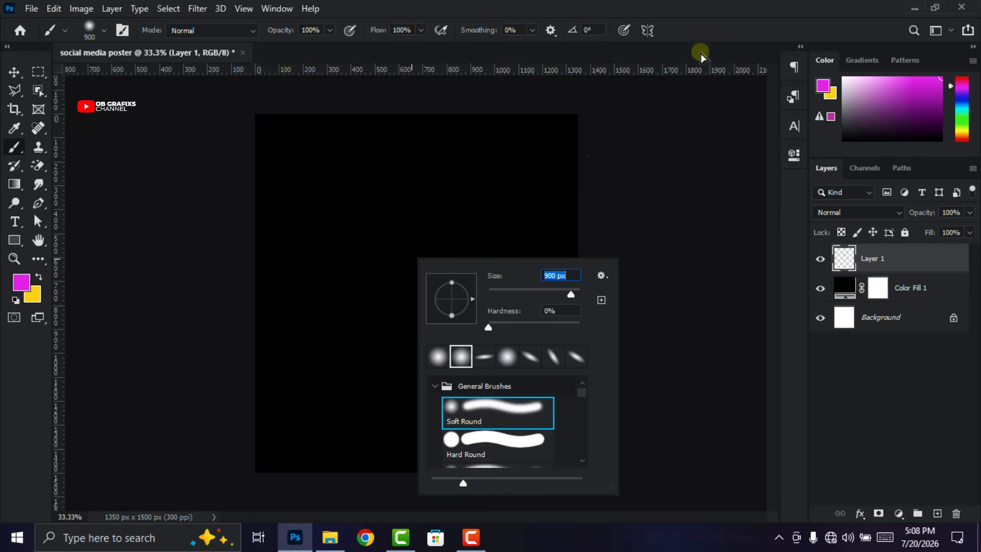
left_click(710, 7)
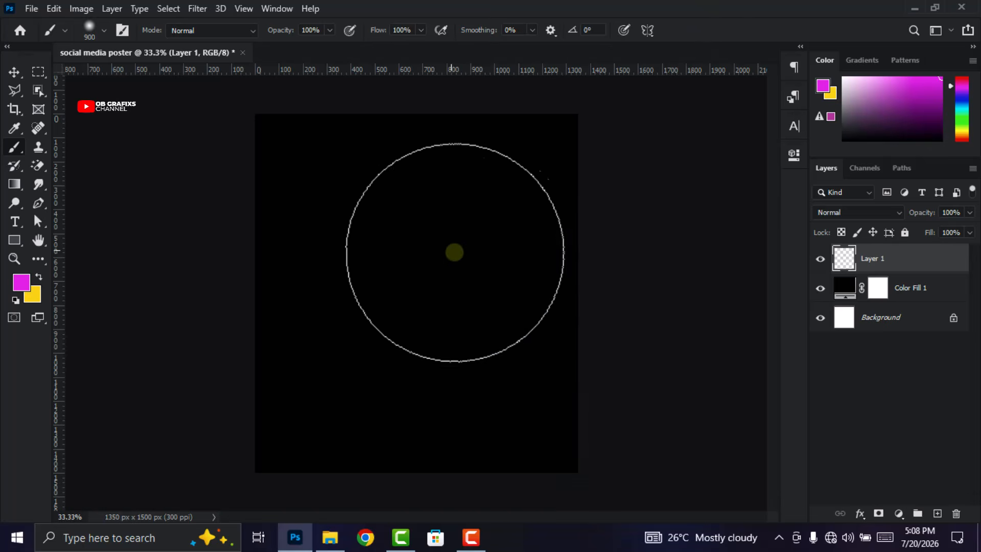
left_click(412, 205)
left_click(412, 207)
left_click(413, 210)
Scale the painted magenta glow up slightly so its bounds extend past the canvas sides
left_click(15, 72)
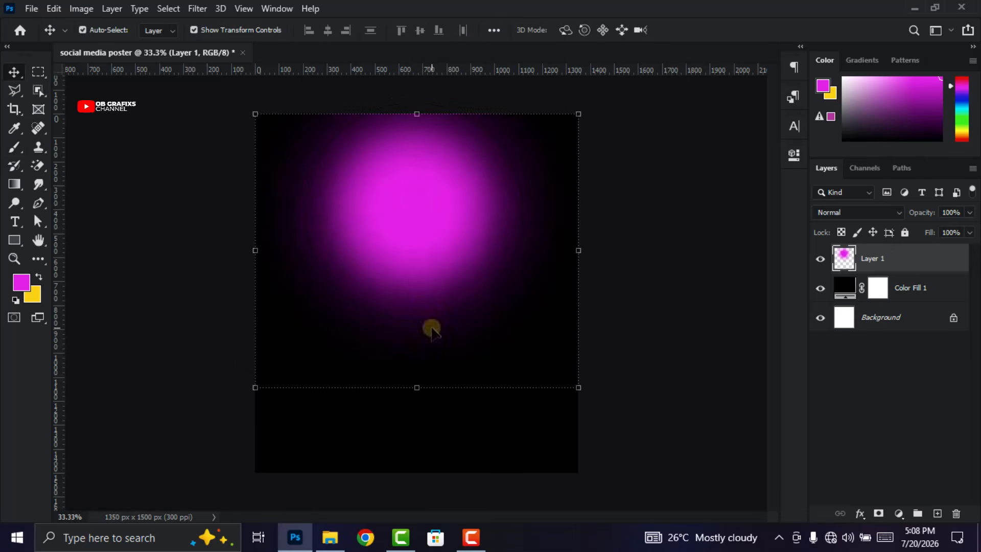
left_click_drag(423, 390, 429, 424)
left_click(711, 29)
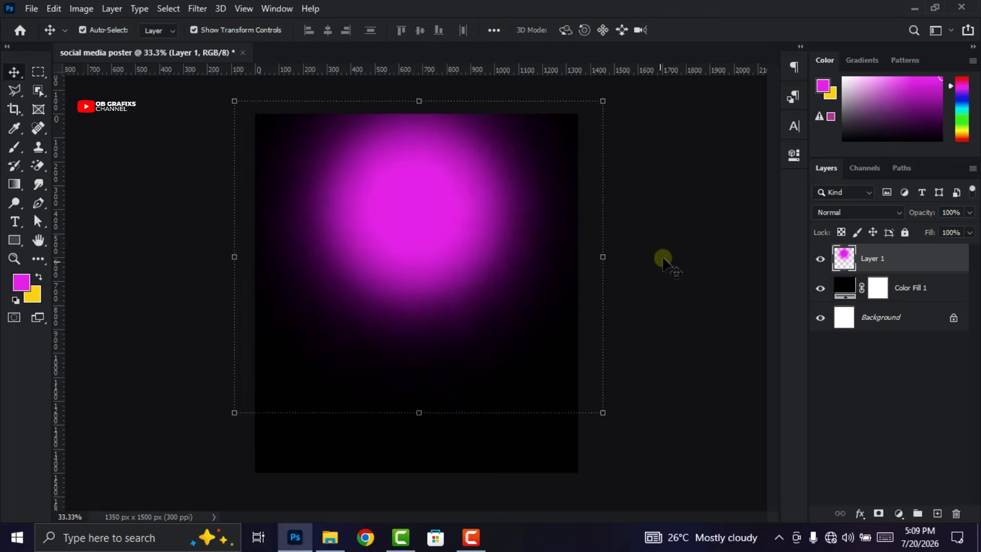
left_click(686, 248)
Paint a faint magenta glow on Layer 1 at the canvas's lower right edge, centring the brush outside the canvas
left_click(893, 258)
left_click(15, 147)
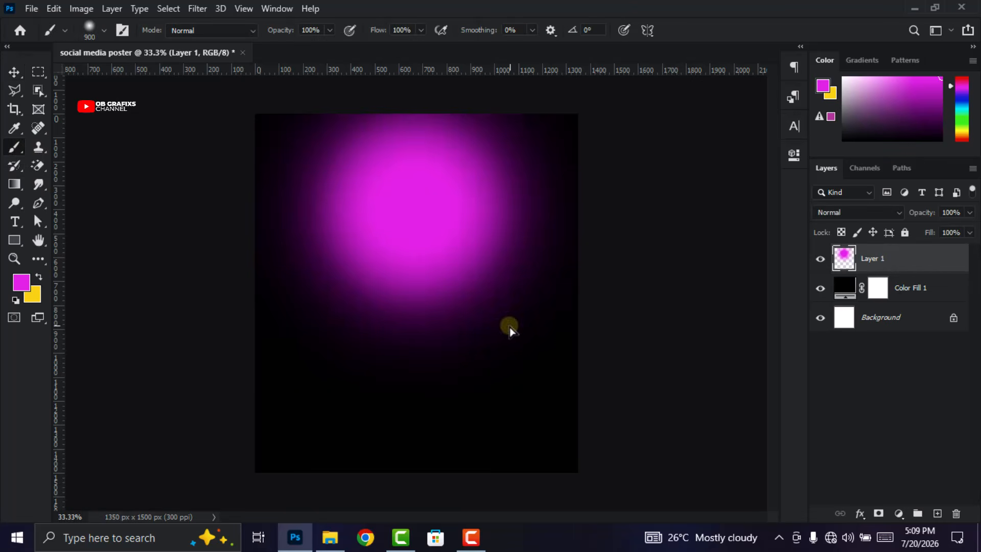
left_click(651, 394)
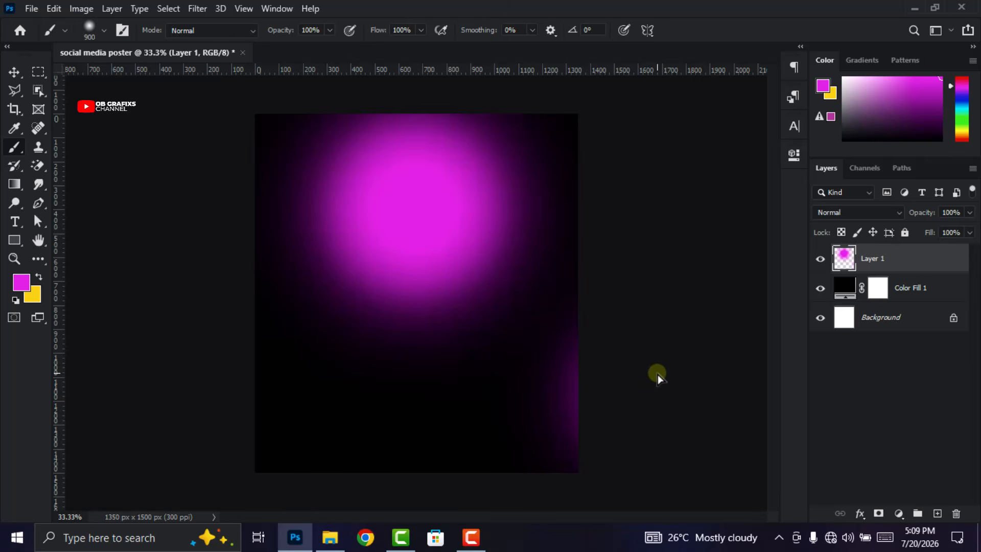
key("v")
left_click(601, 297)
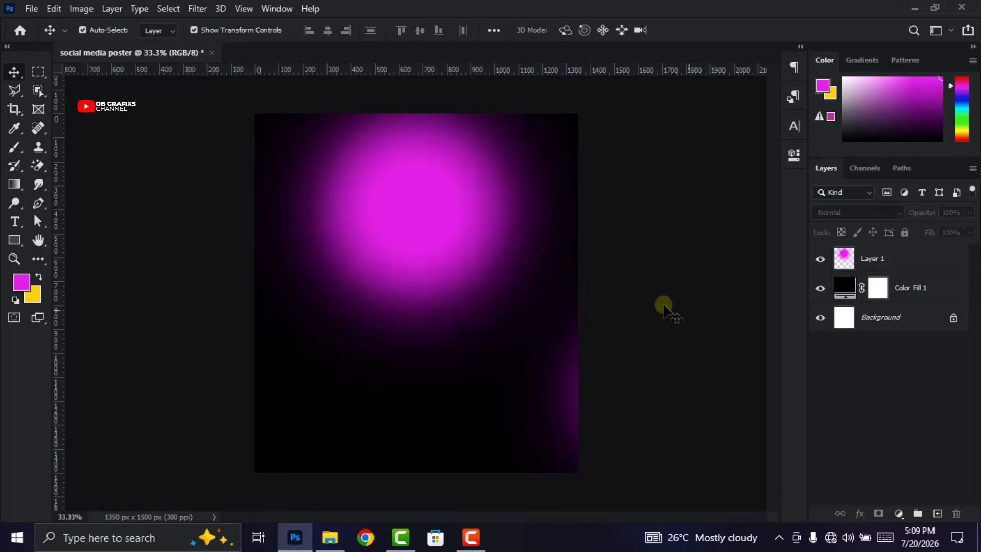
Add another empty layer above the magenta glow and set the foreground colour to light pink f1a2ff
left_click(938, 515)
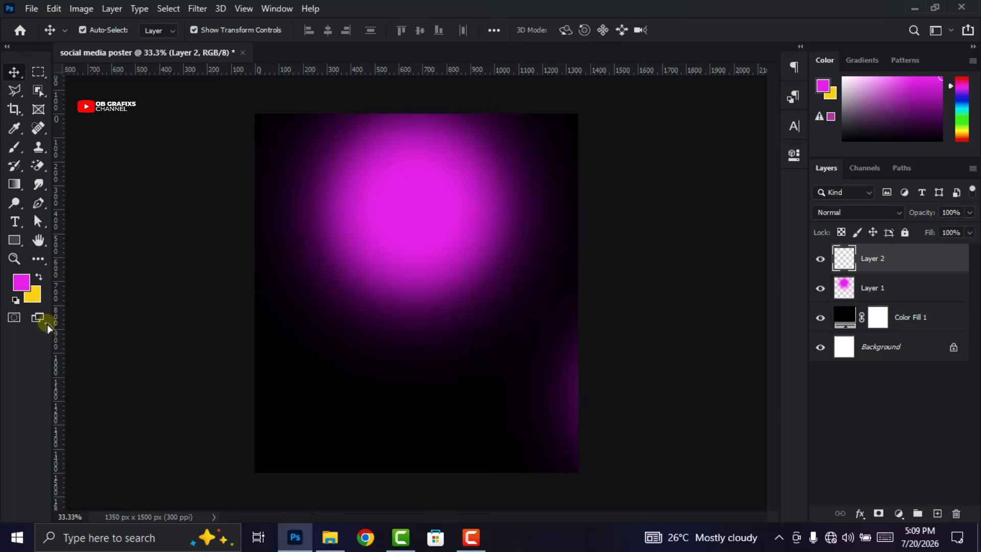
left_click(23, 290)
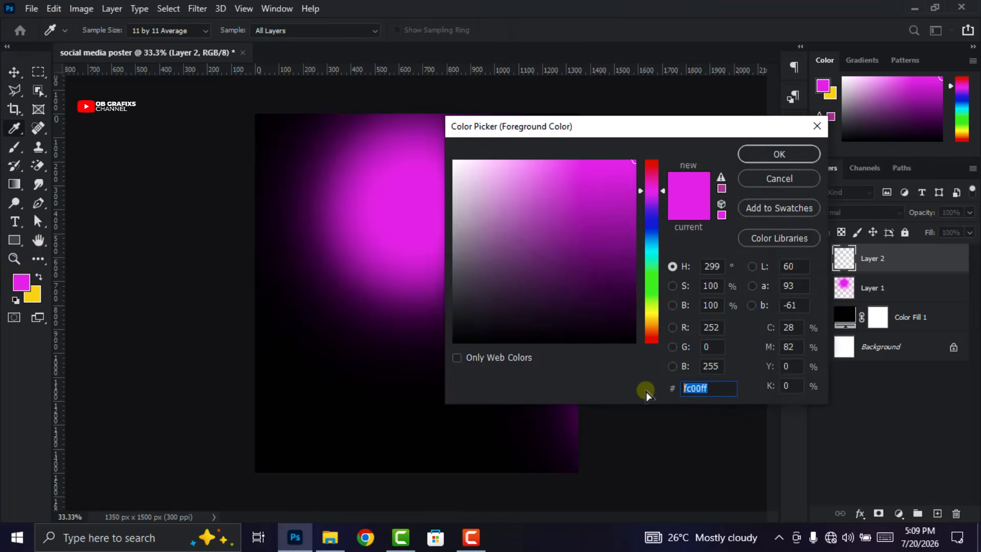
type("f")
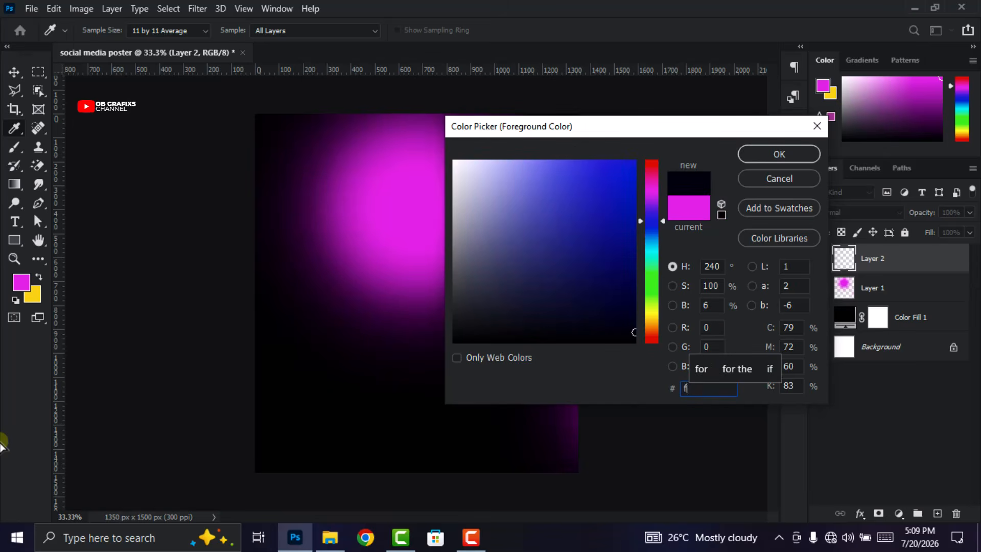
type("1a2")
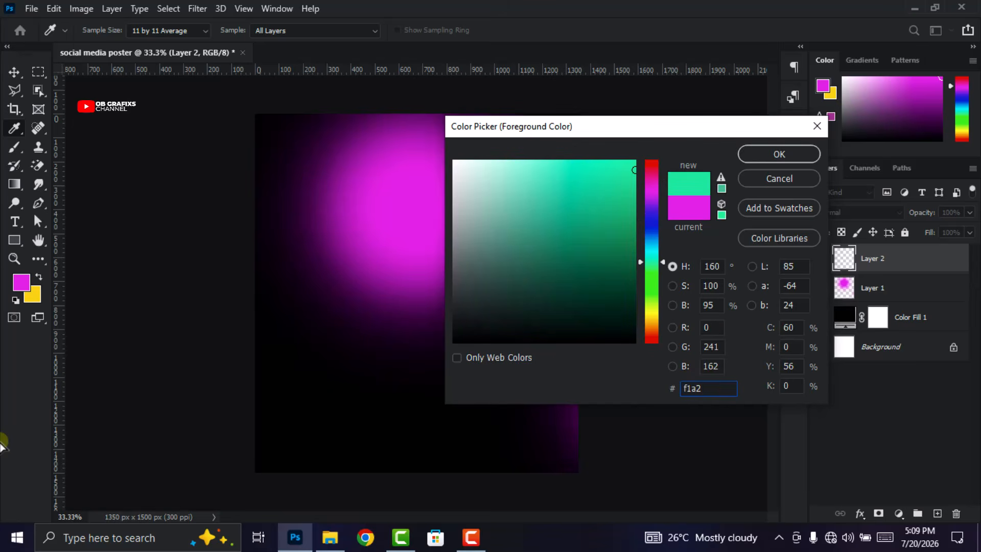
type("ff")
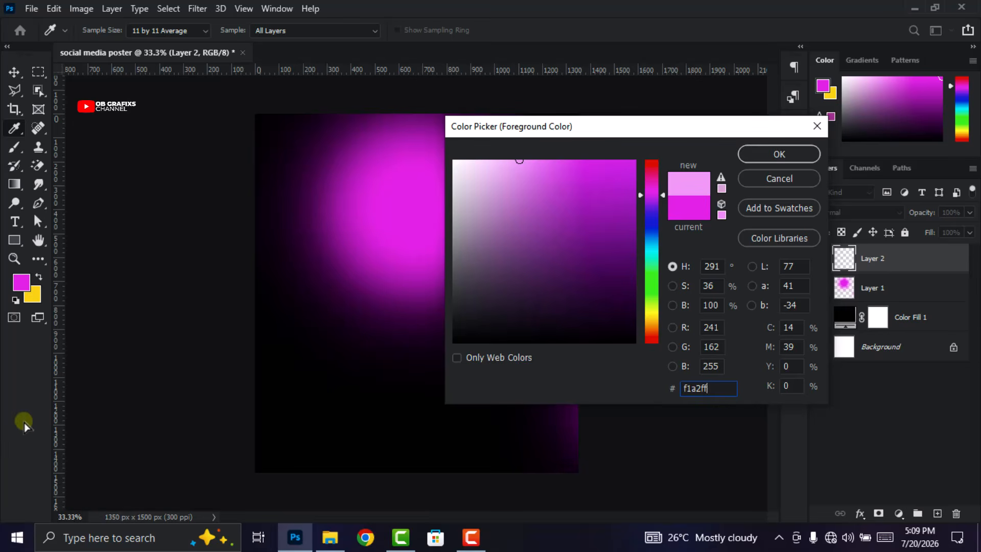
left_click(771, 154)
key("v")
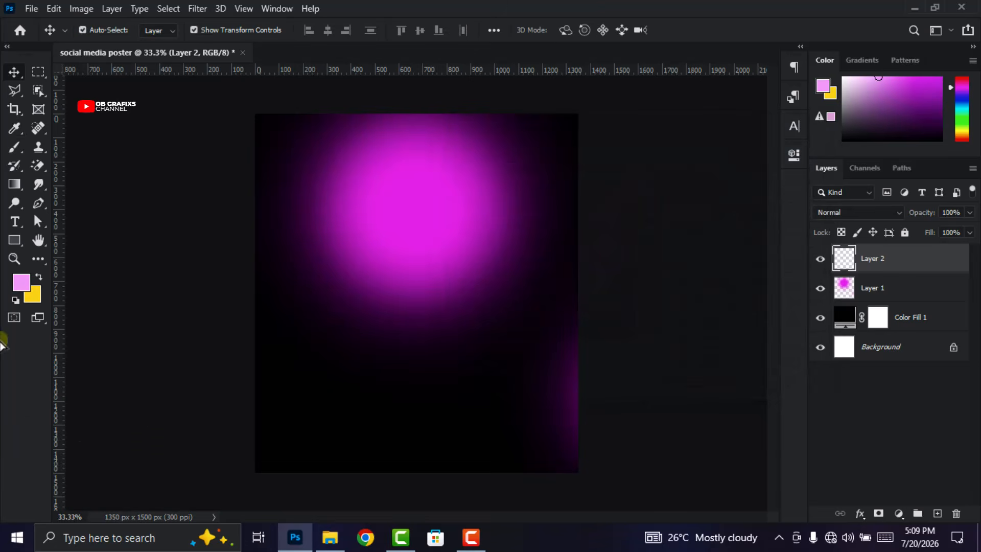
Paint light pink highlights over the main glow's centre and the lower right edge glow with the 900 px Soft Round brush
left_click(13, 148)
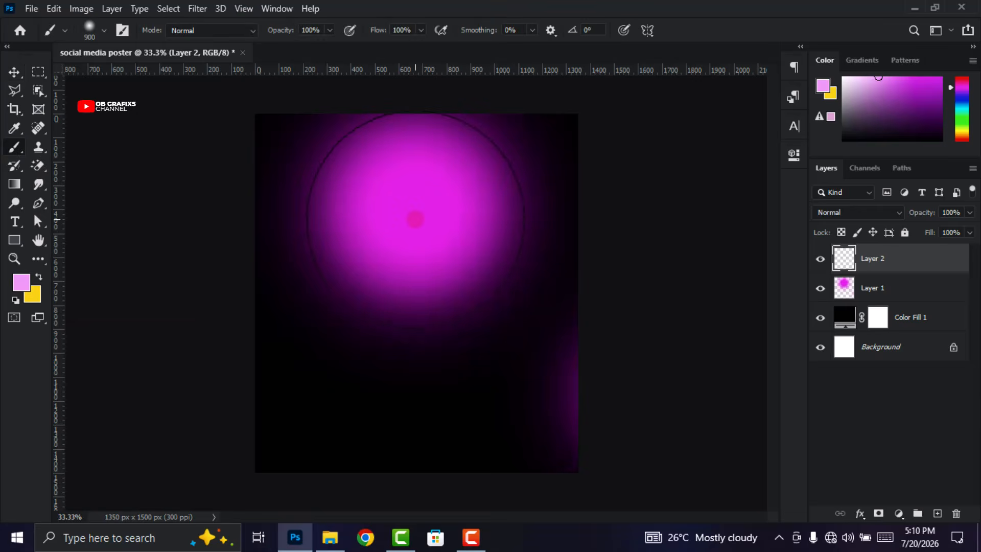
right_click(415, 219)
left_click(556, 236)
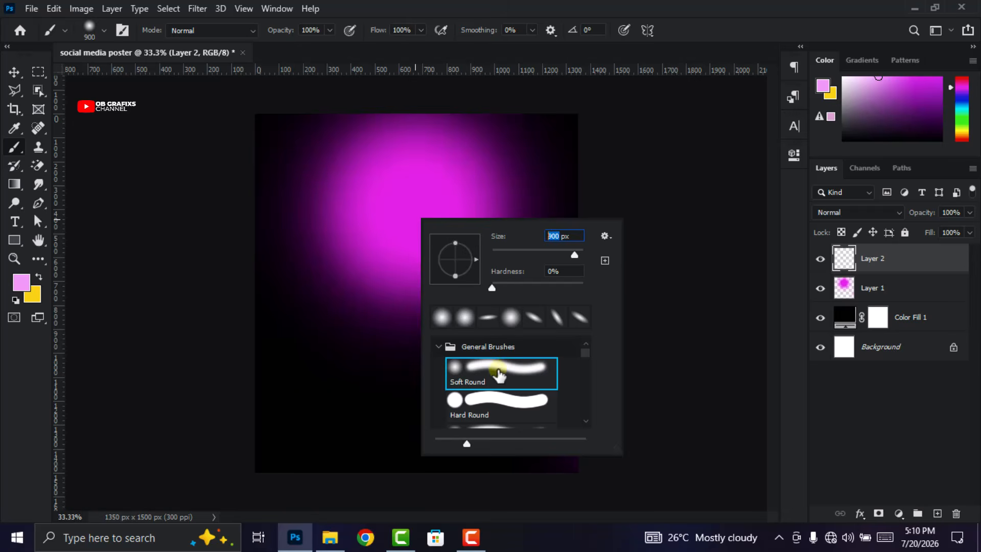
left_click(771, 20)
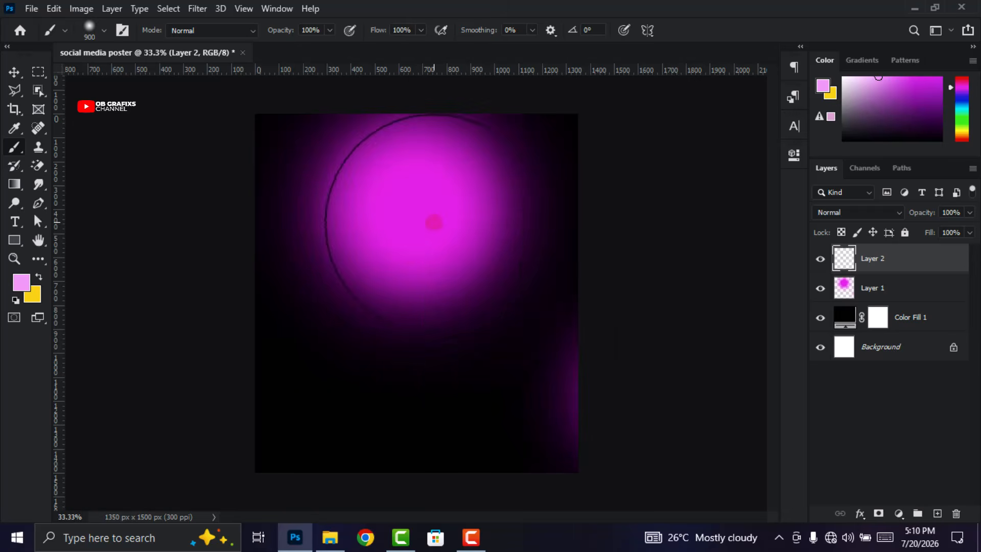
left_click(411, 223)
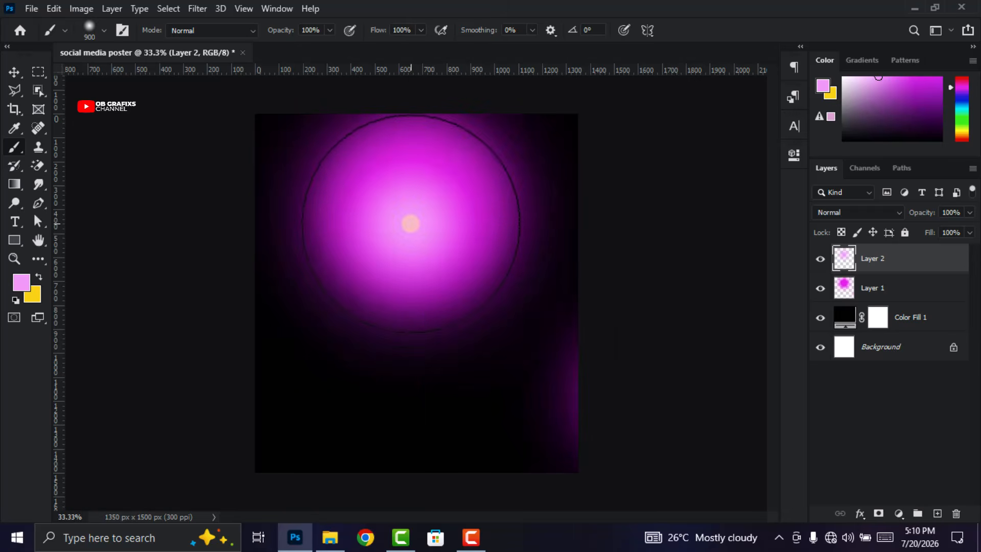
left_click(660, 403)
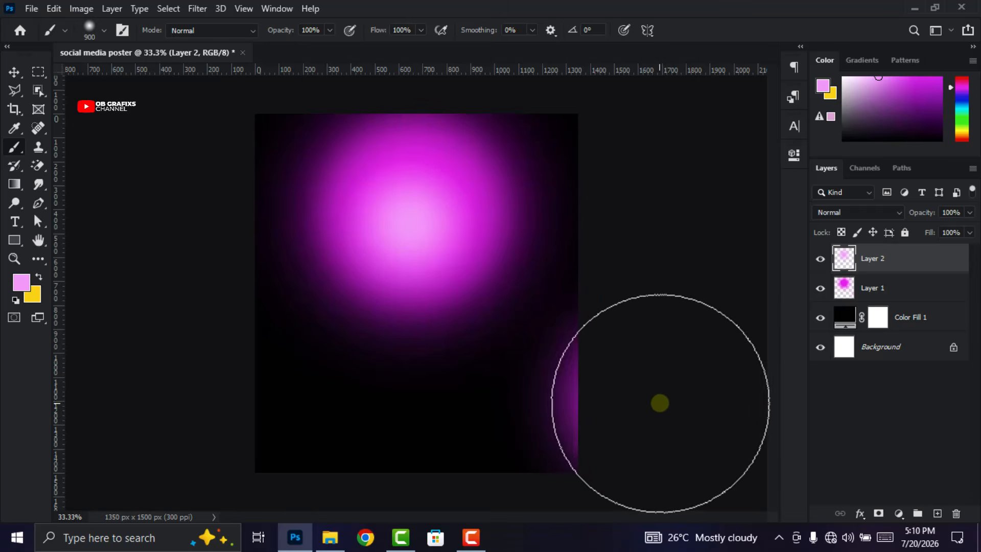
left_click(14, 71)
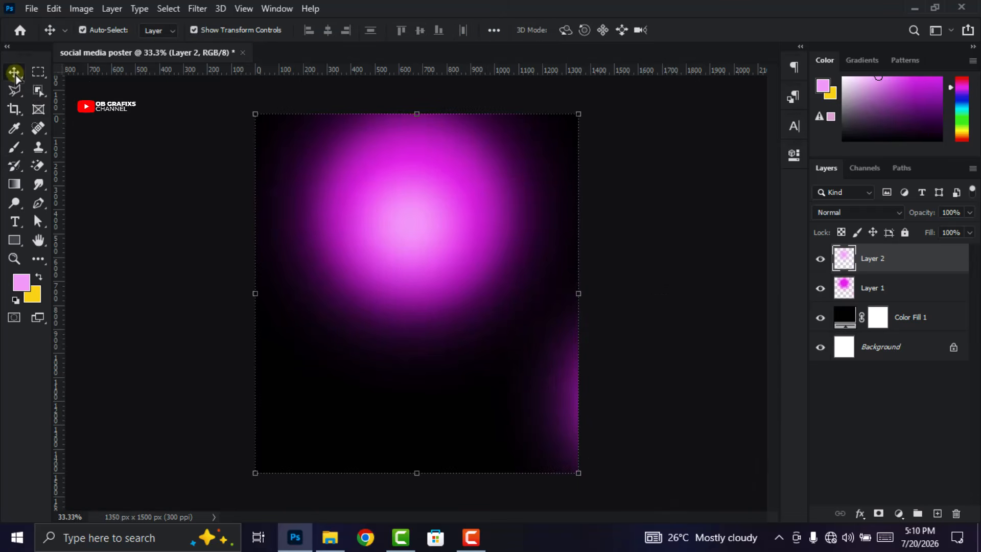
Add an empty layer above the light pink highlights and set the foreground colour to very pale pink f4c6fc
left_click(639, 287)
scroll(634, 297, "down", 2)
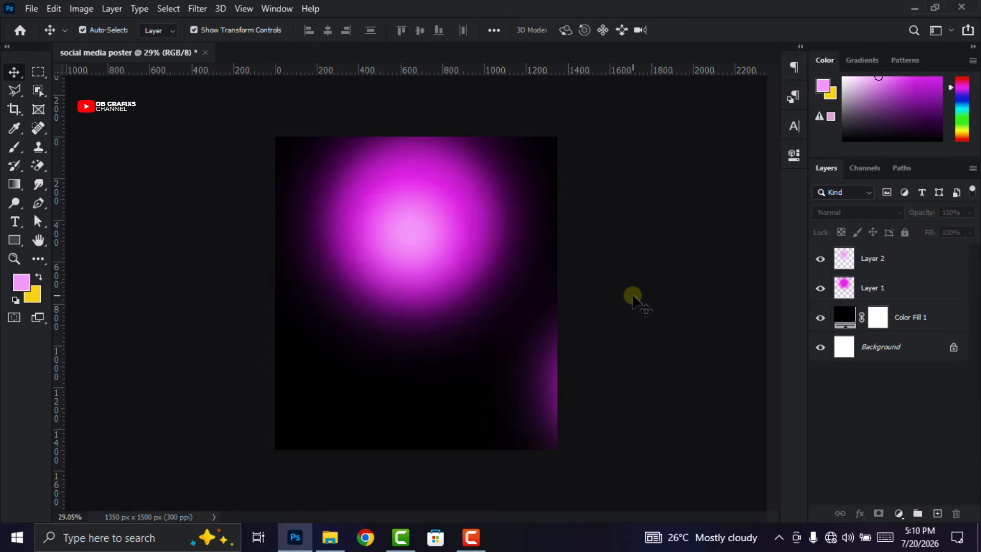
left_click(937, 513)
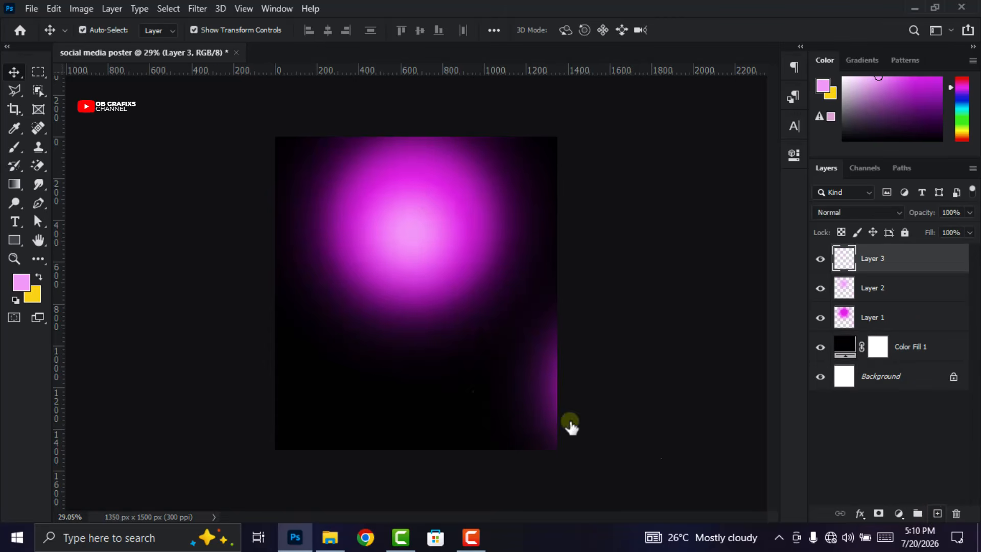
left_click(22, 287)
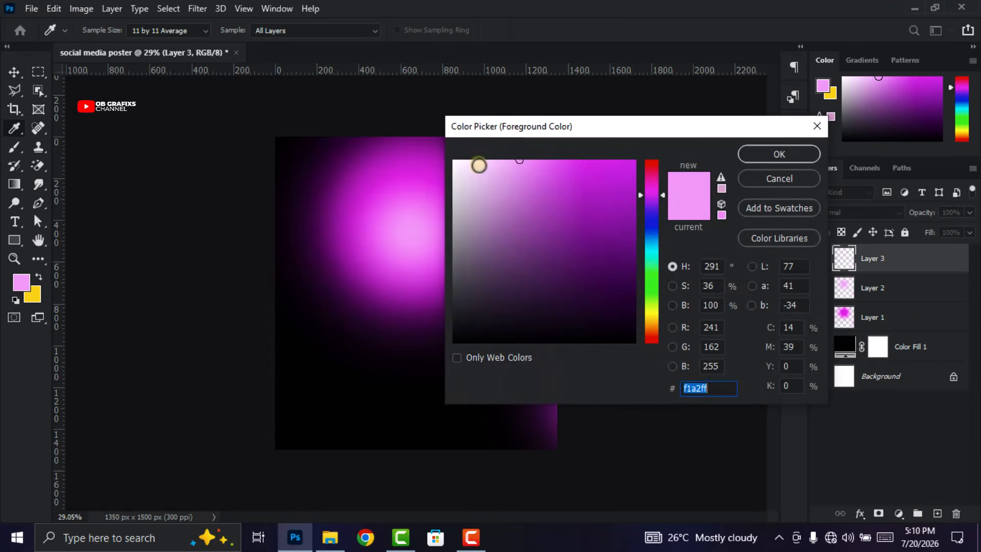
left_click(493, 163)
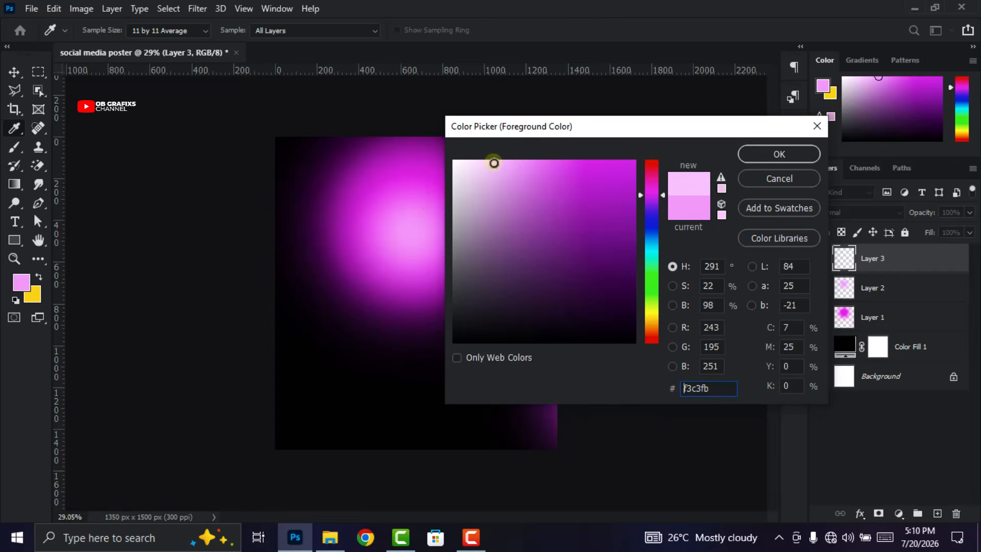
left_click(492, 163)
double_click(691, 387)
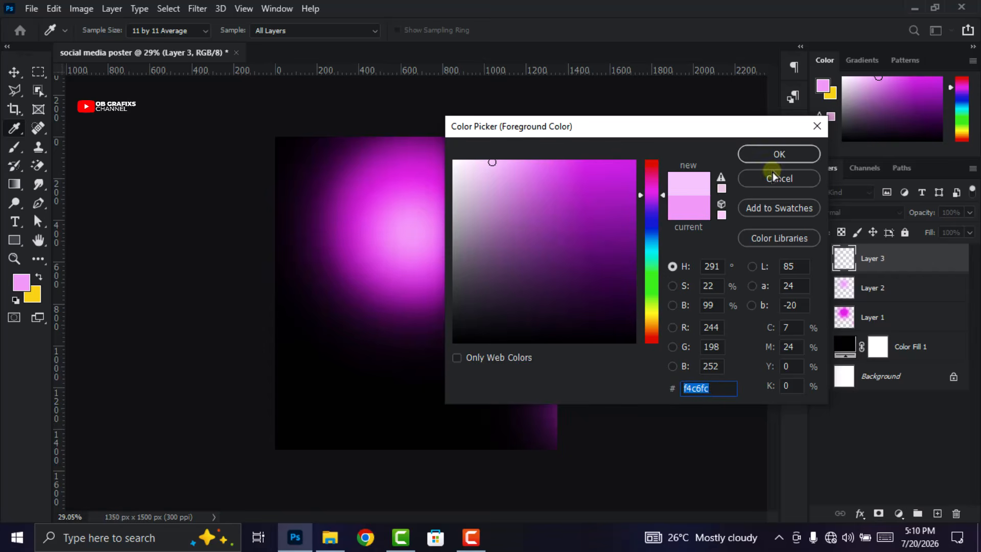
left_click(777, 154)
key("v")
Paint a pale pink core over the main glow's centre on Layer 3 with the Soft Round brush at 500 px
left_click(14, 148)
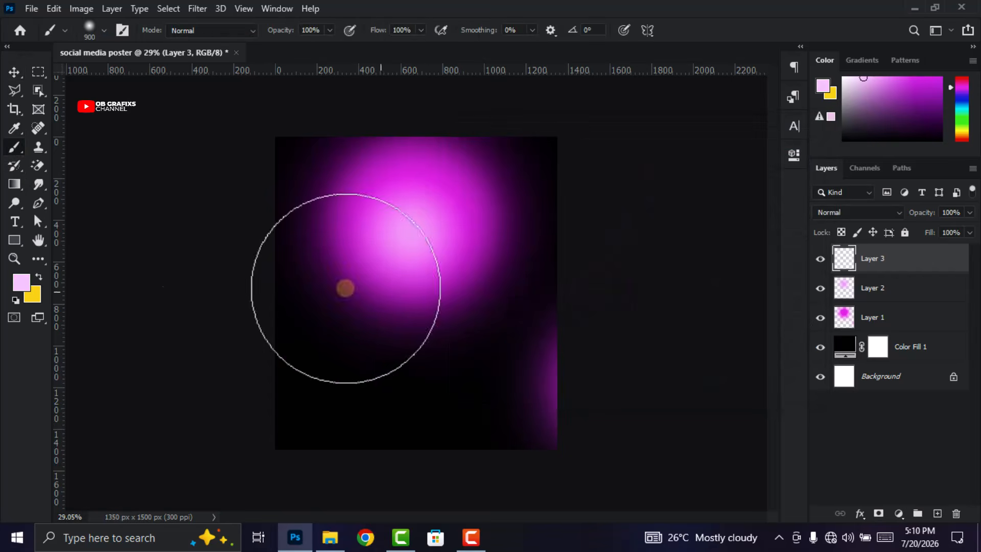
right_click(411, 245)
left_click_drag(559, 262, 532, 265)
type("500")
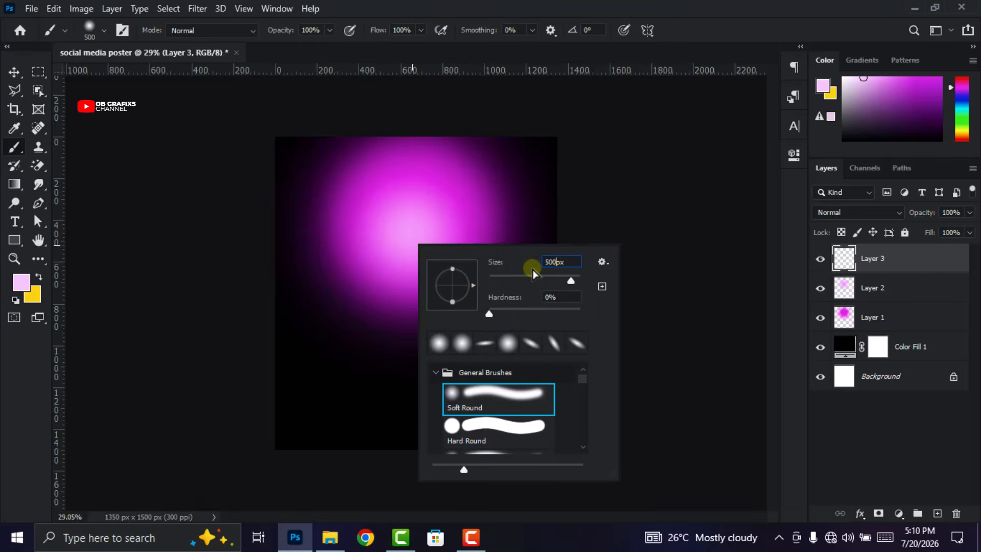
key("Return")
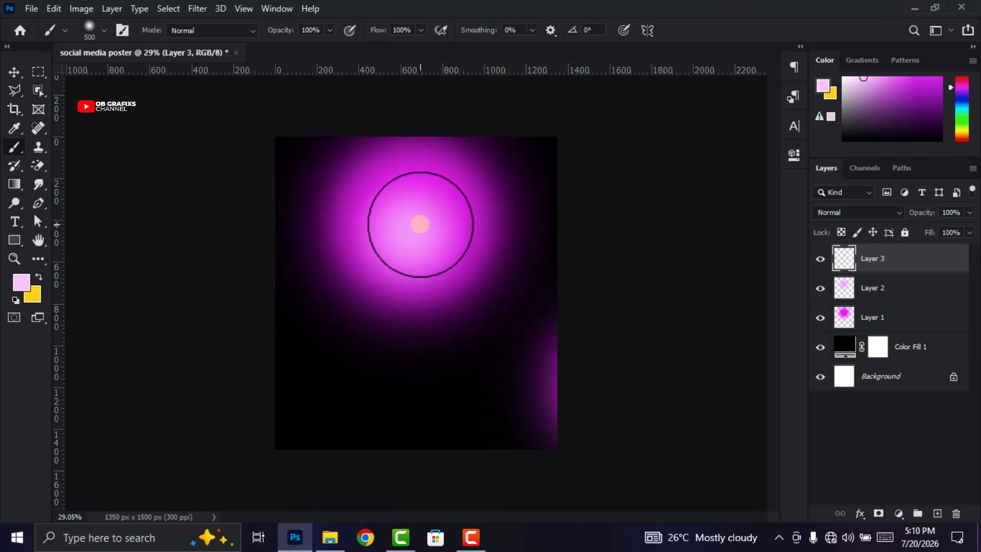
left_click(415, 223)
left_click(417, 222)
left_click(415, 241)
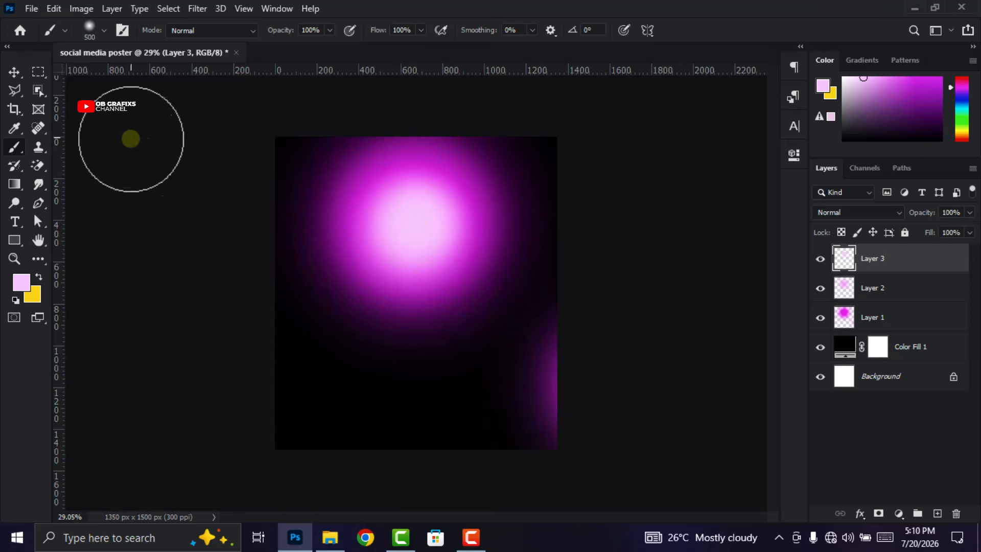
left_click(14, 71)
left_click(530, 360)
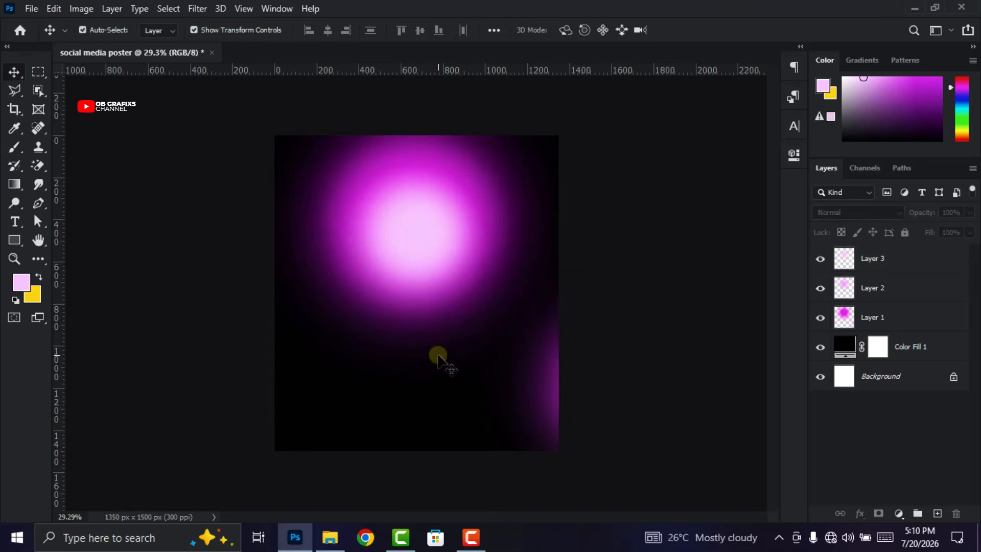
Add a narrow paragraph text box of Lorem ipsum placeholder over the main glow's left side, coloured f4c6fc
left_click(23, 281)
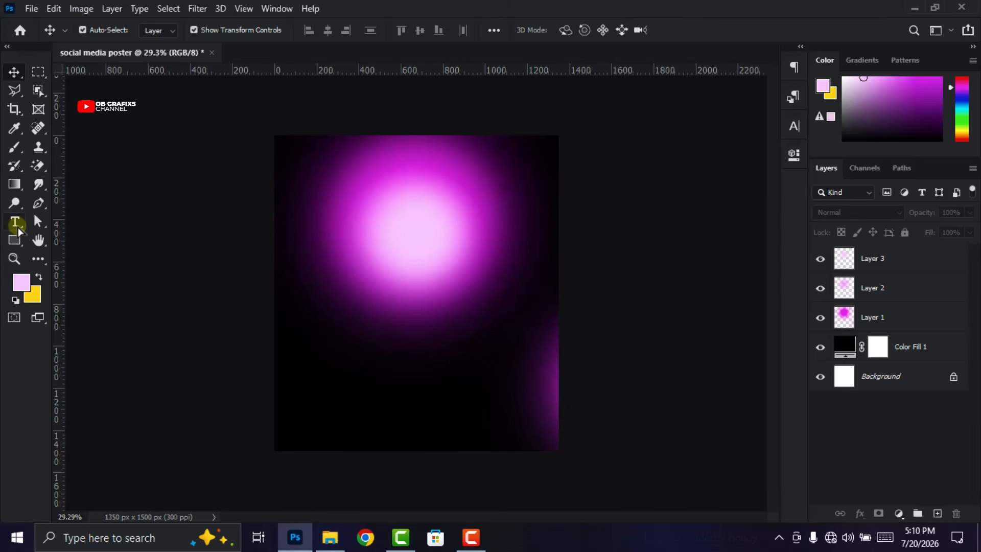
left_click(15, 223)
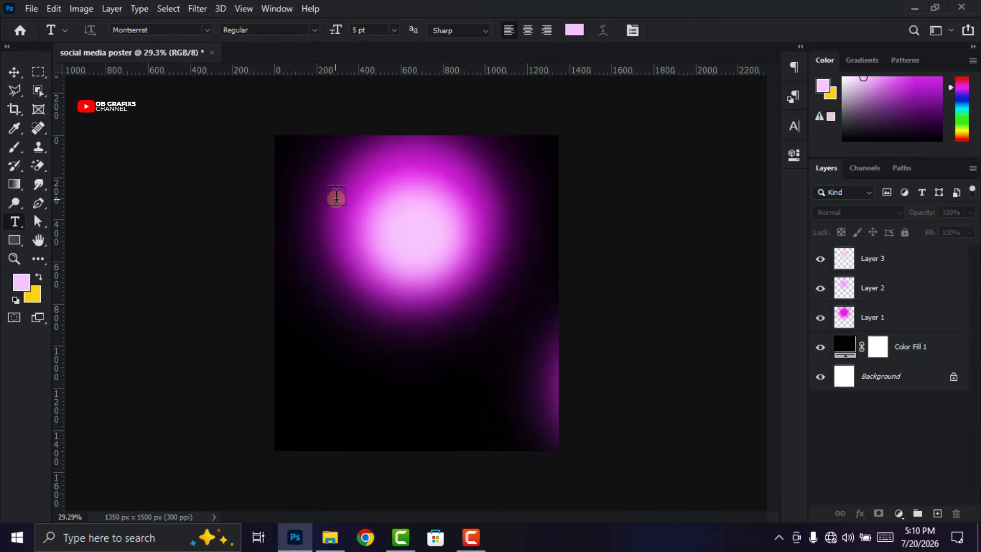
left_click(319, 187)
left_click_drag(312, 185, 401, 312)
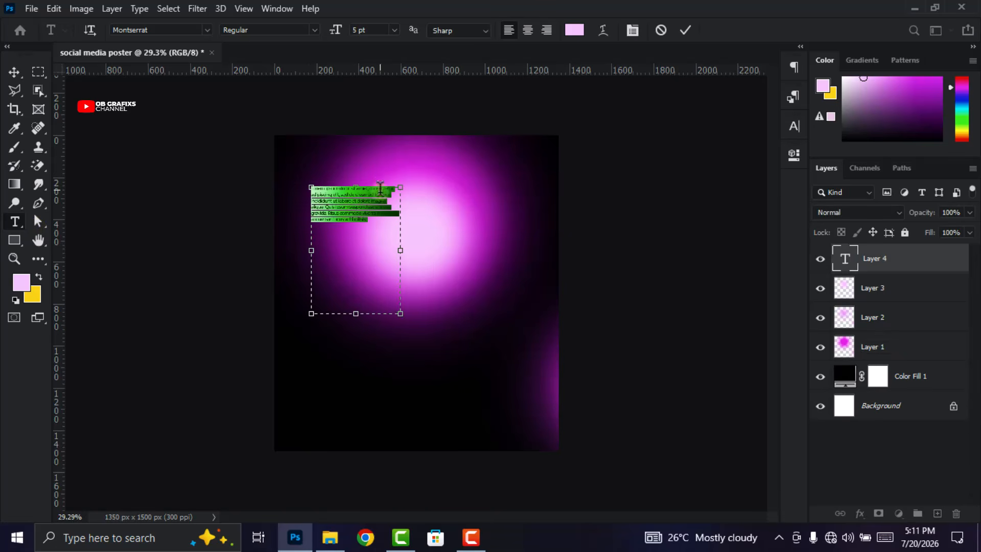
left_click(574, 30)
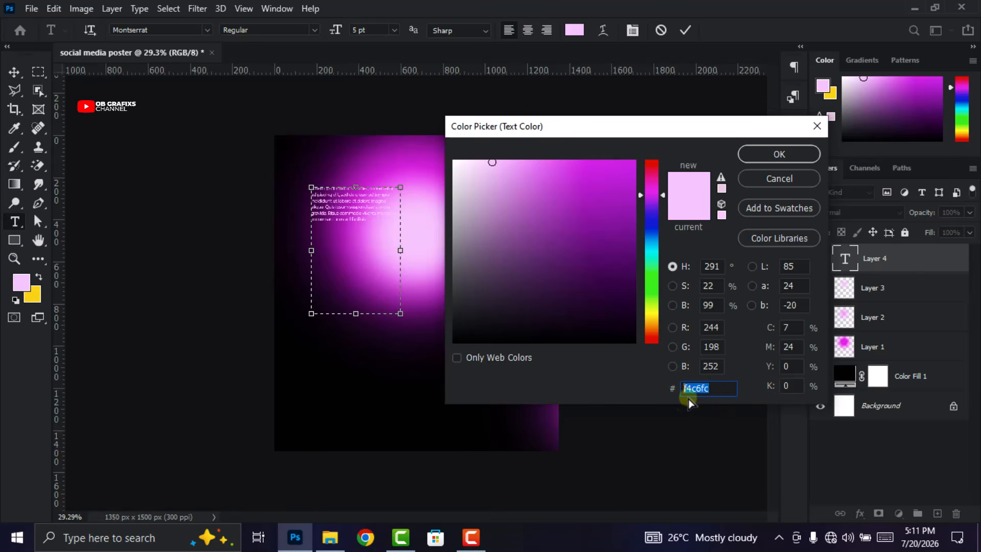
left_click(762, 154)
left_click_drag(403, 250, 372, 250)
left_click(685, 30)
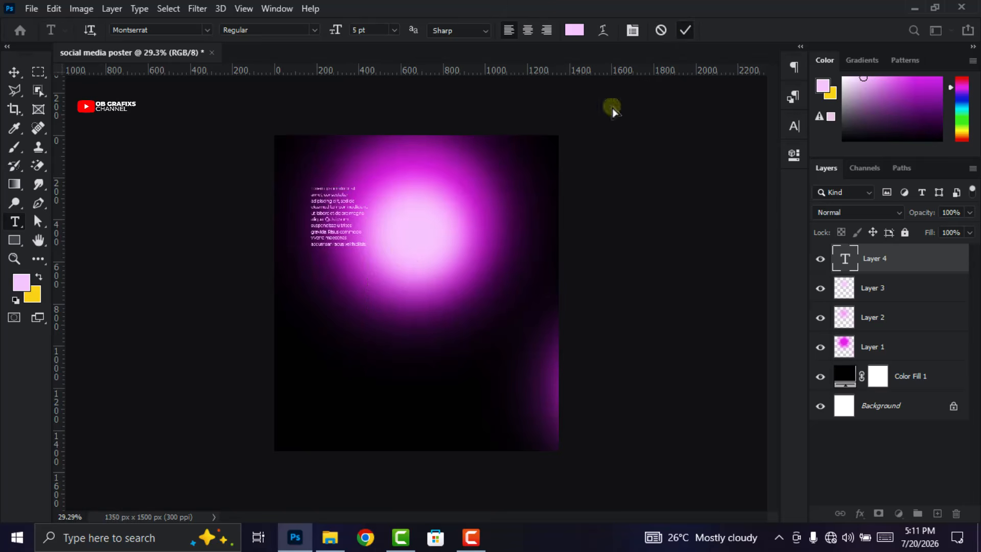
Copy the Lorem ipsum paragraph and paste it again at its end to lengthen the text column
left_click_drag(367, 244, 310, 187)
key("ctrl+c")
left_click(359, 244)
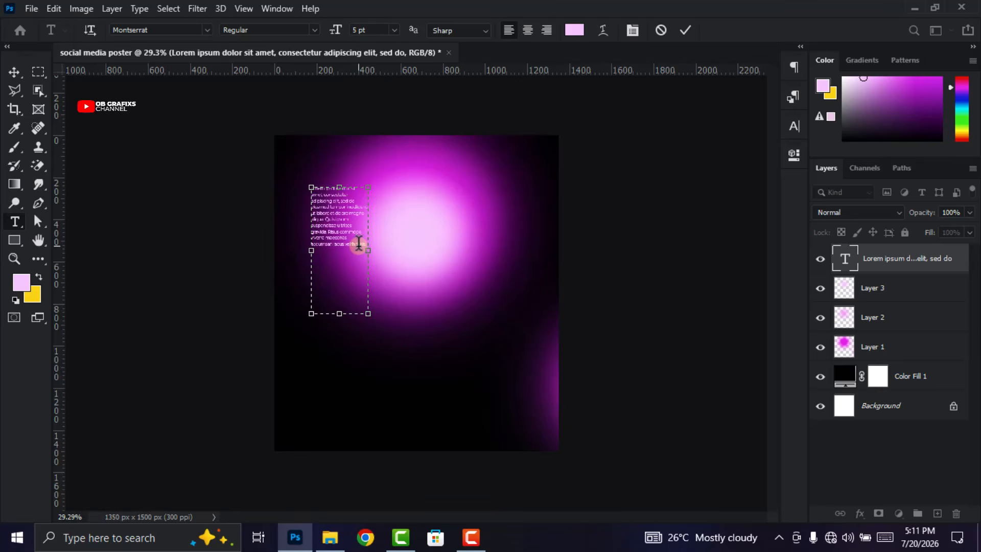
key("ctrl+v")
left_click(684, 30)
Move the Lorem ipsum column about 92 px right and 47 px up, closer to the glow
left_click(14, 72)
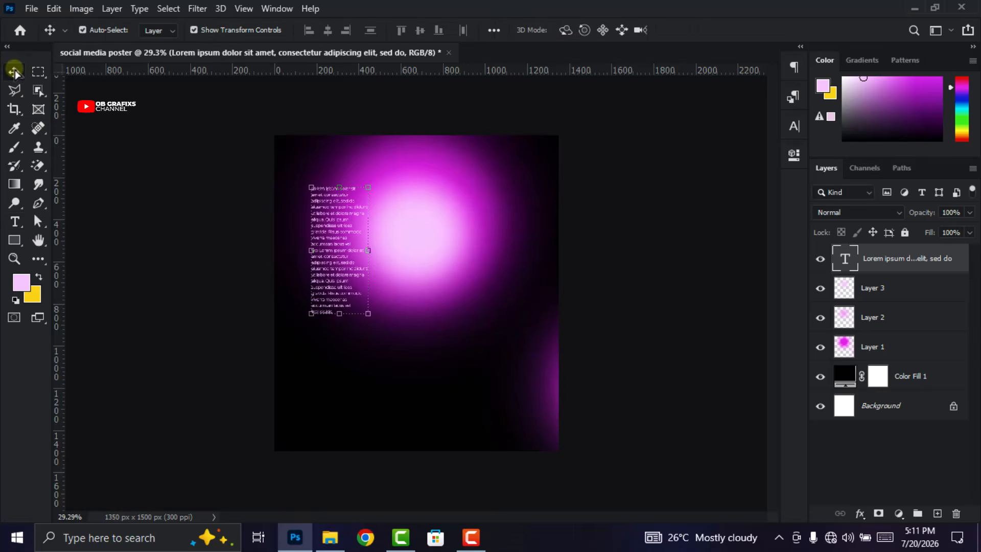
left_click_drag(357, 273, 360, 239)
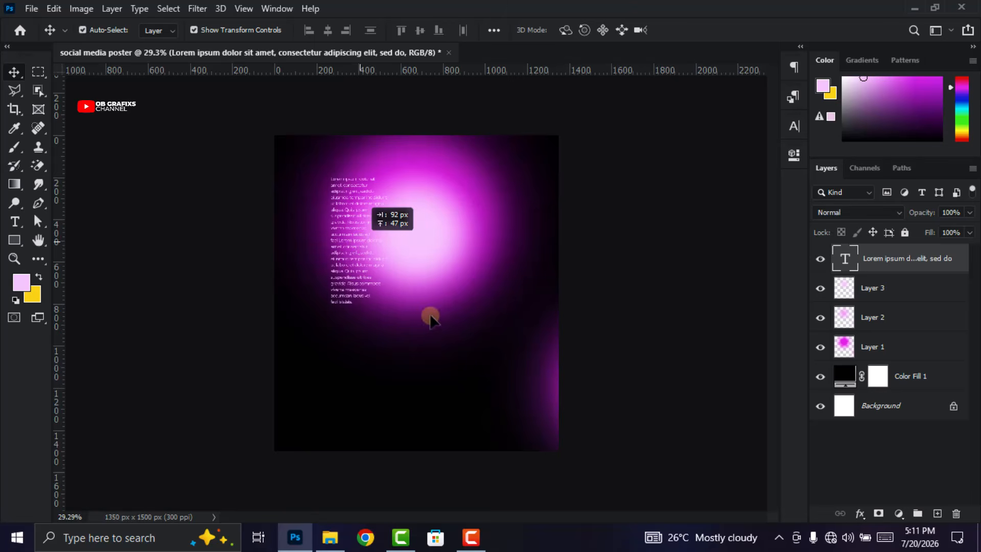
left_click(448, 336)
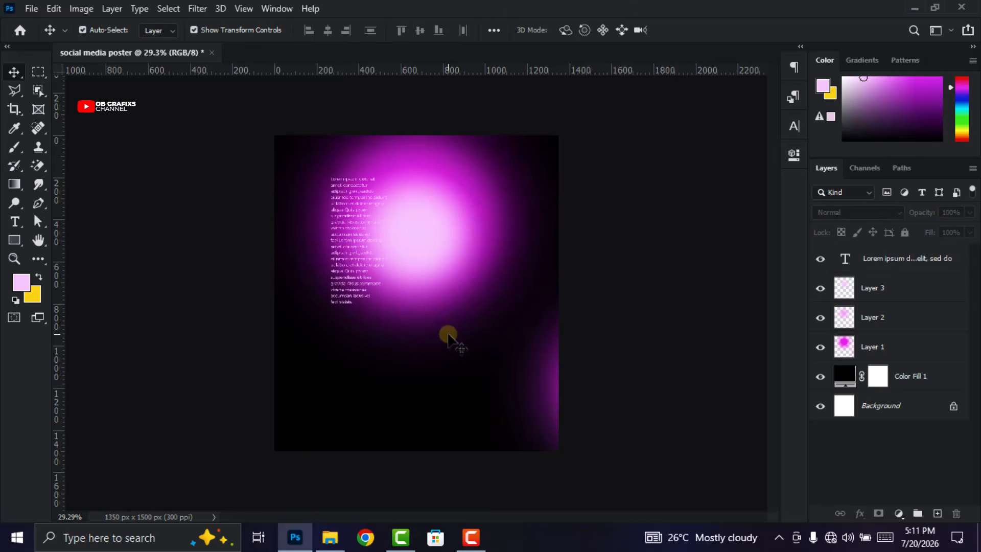
Draw a circle about 695 px in diameter and move it to about X -481, Y 709, mostly beyond the canvas's left edge
left_click(14, 240)
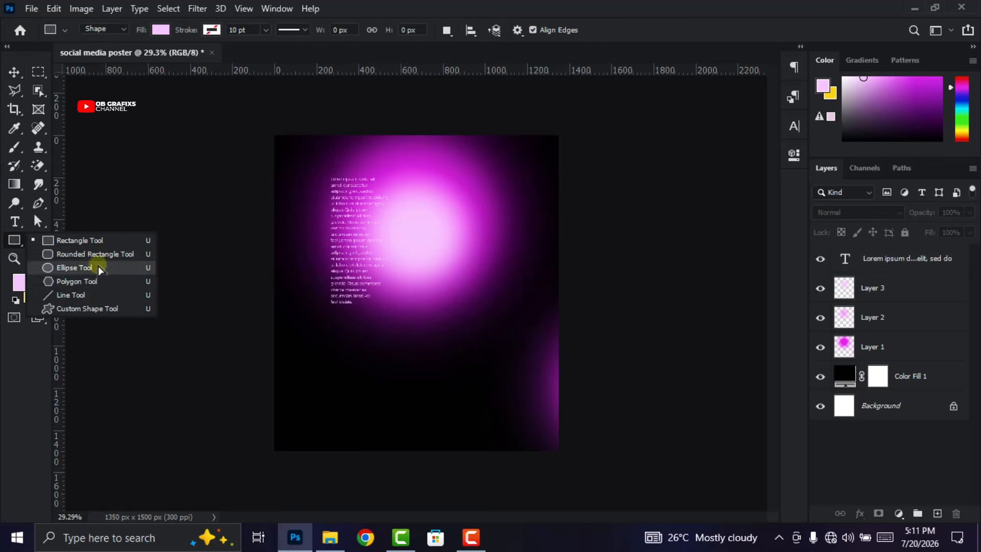
left_click(132, 267)
left_click_drag(256, 335, 457, 483)
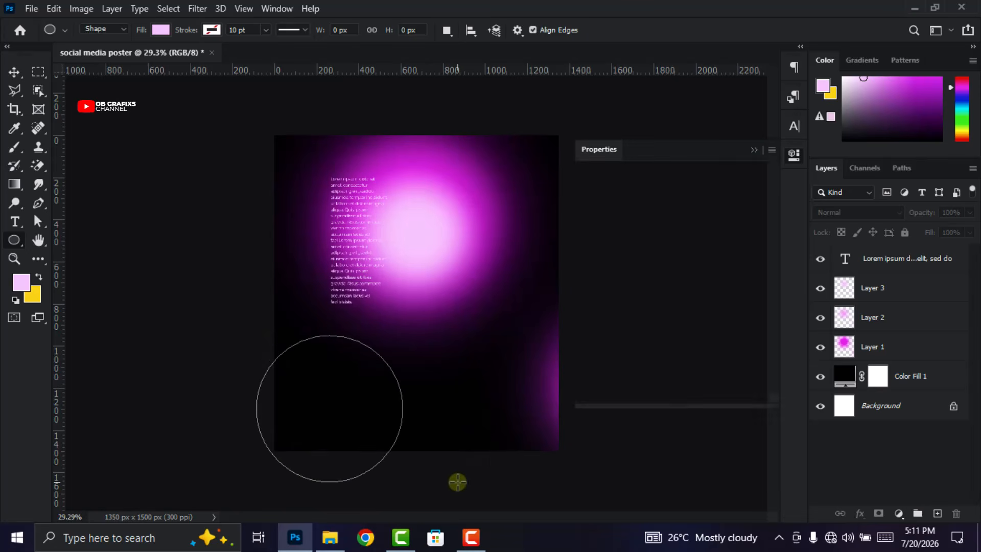
left_click(795, 159)
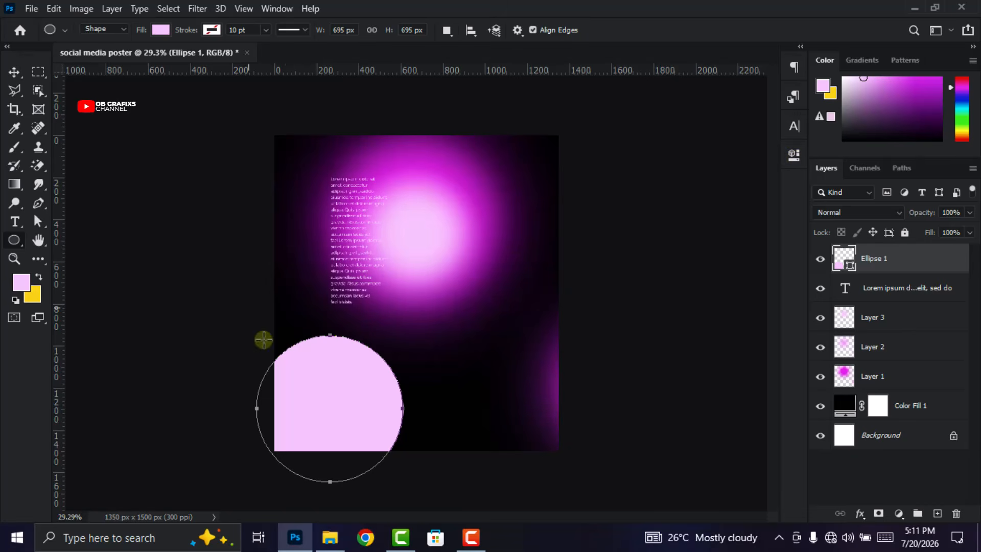
left_click(13, 72)
left_click_drag(337, 412, 253, 361)
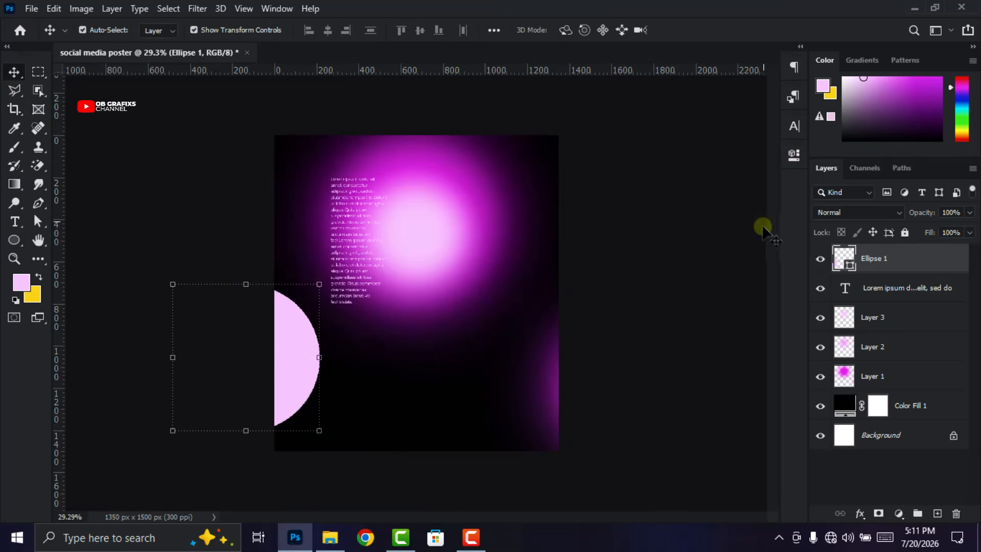
Remove the circle's fill and give it a pale pink stroke 2 pt wide
left_click(793, 156)
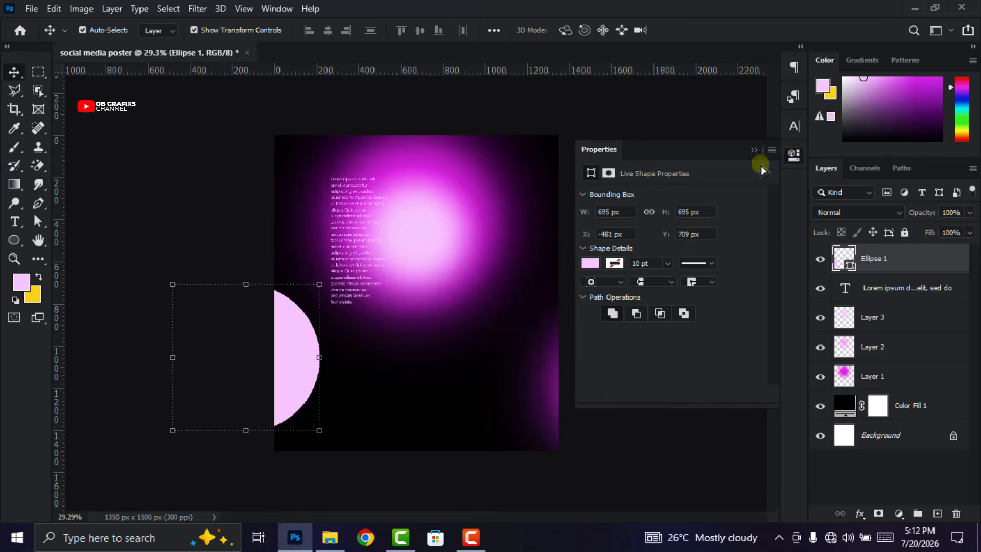
left_click(590, 263)
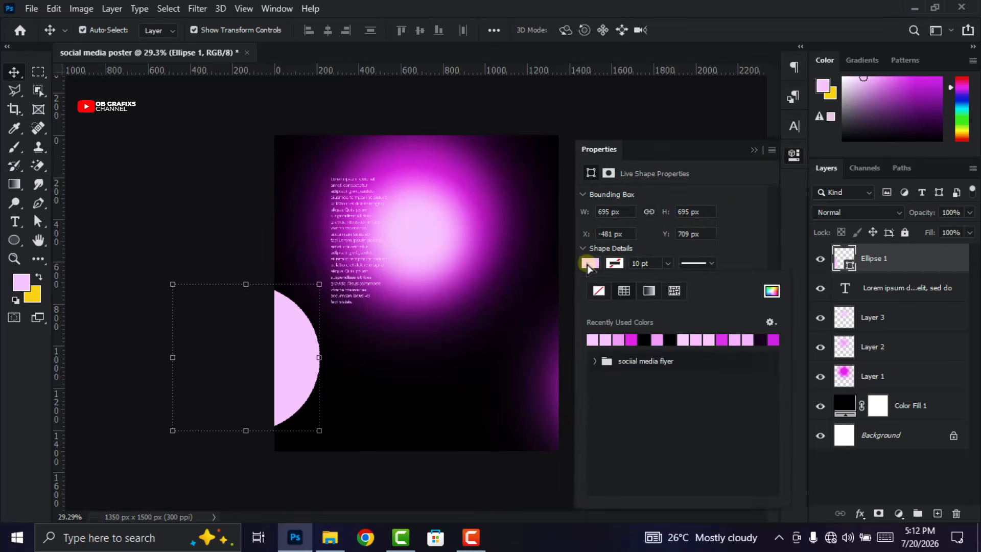
left_click(599, 293)
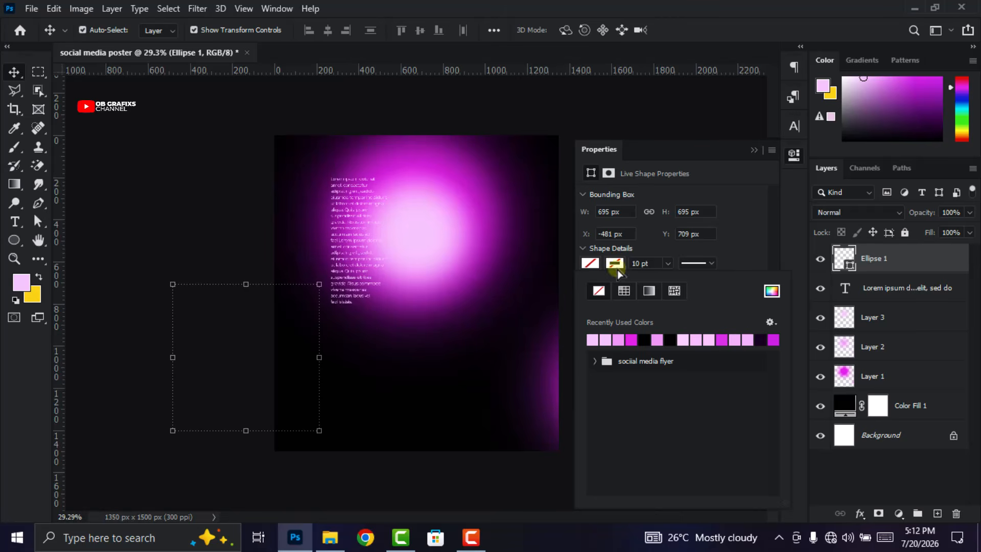
left_click(593, 340)
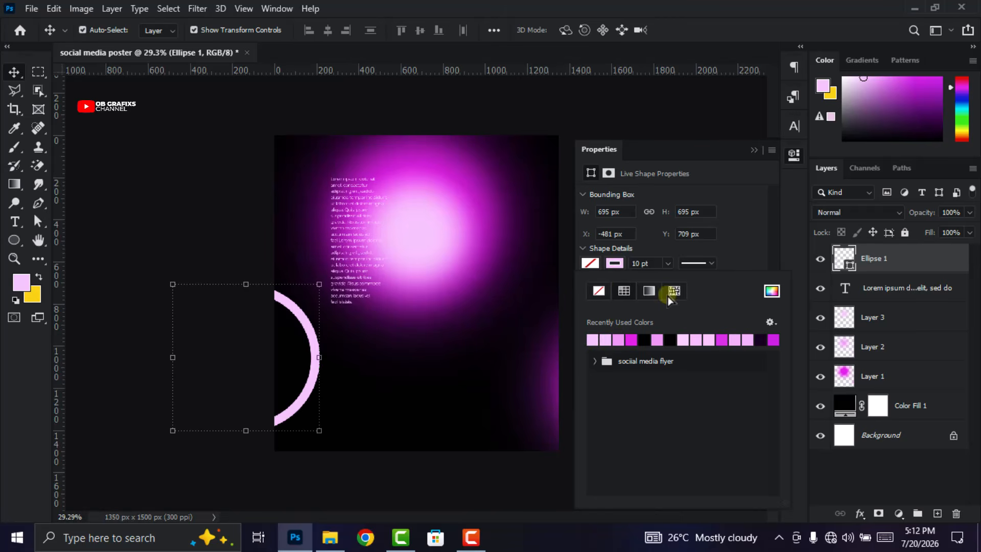
left_click(649, 264)
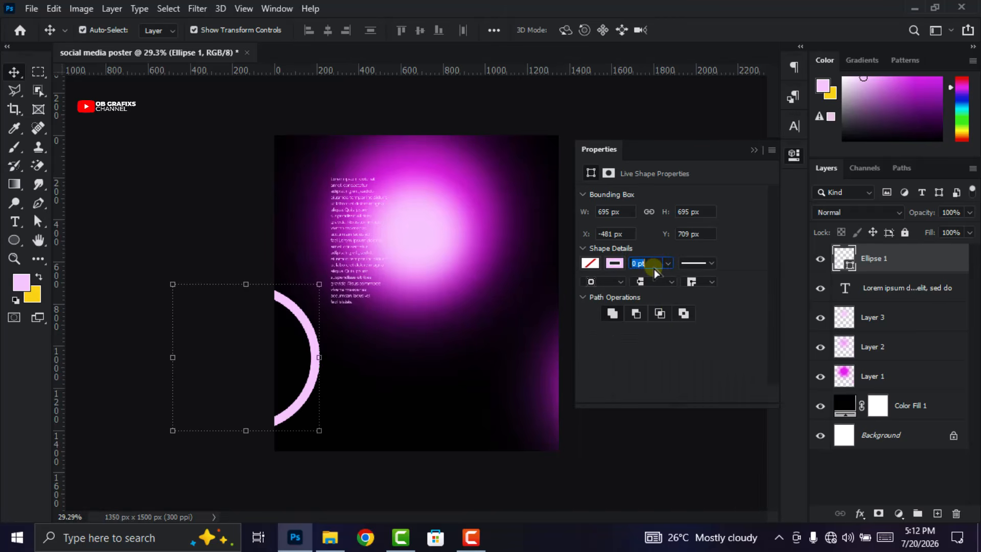
key("Up")
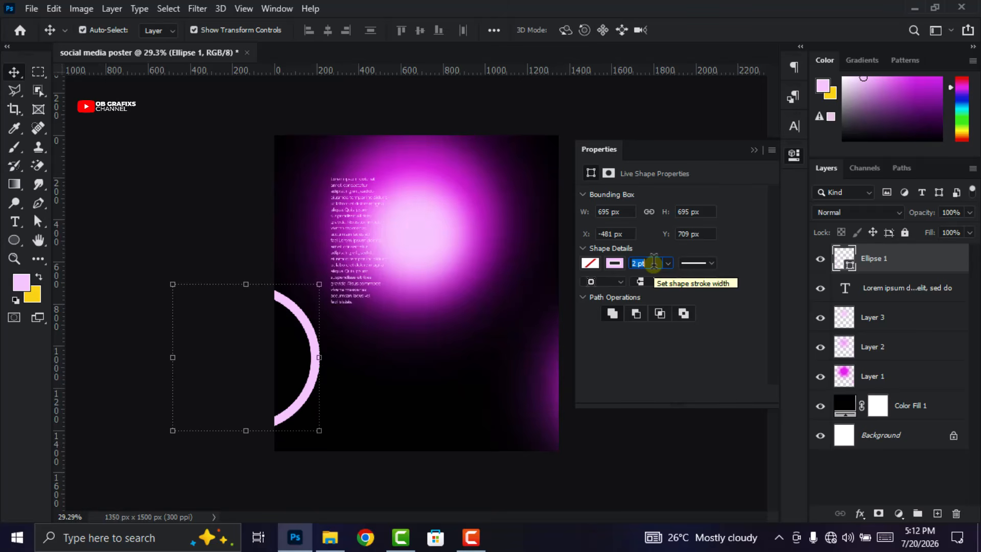
key("Return")
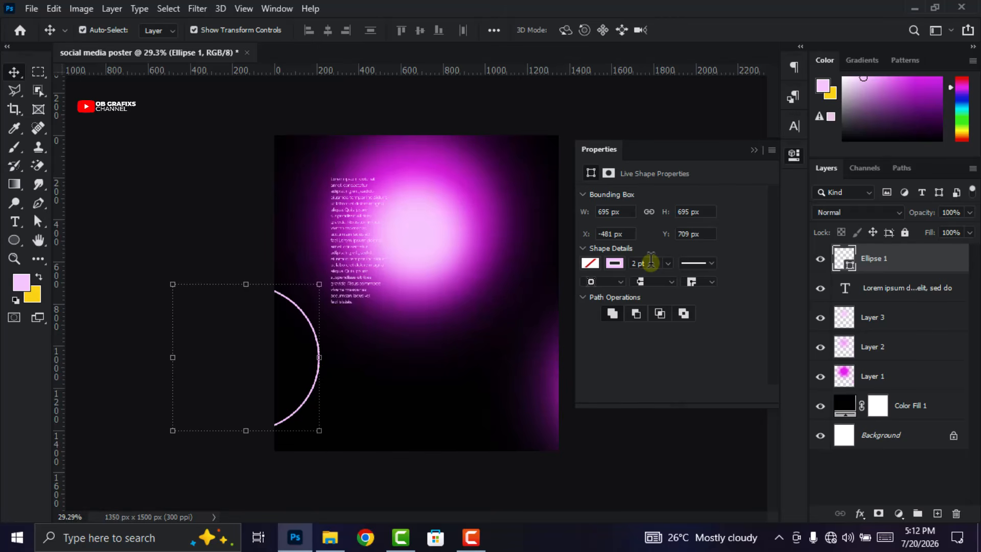
Change the circle's stroke colour to the stronger light pink f1a2ff
left_click(616, 263)
left_click(620, 339)
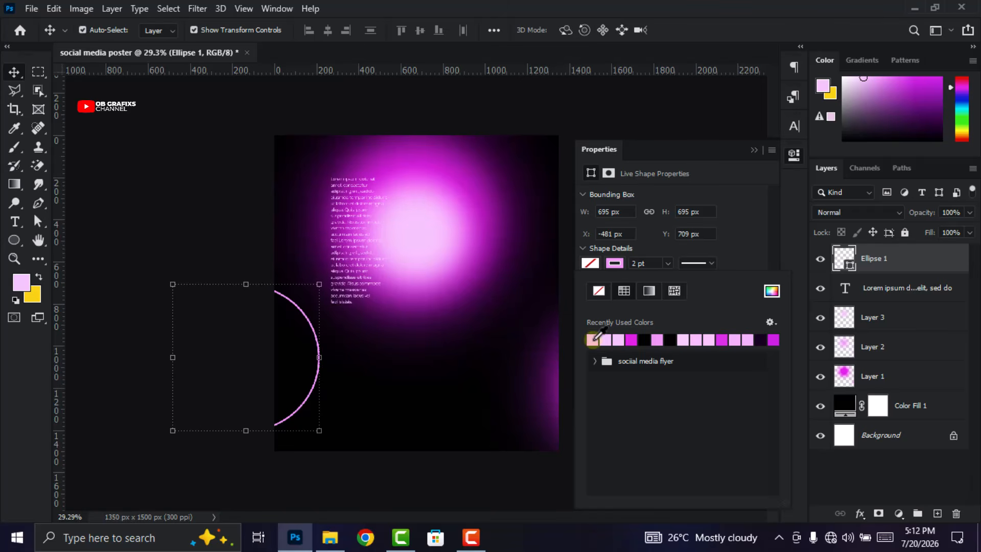
left_click(772, 292)
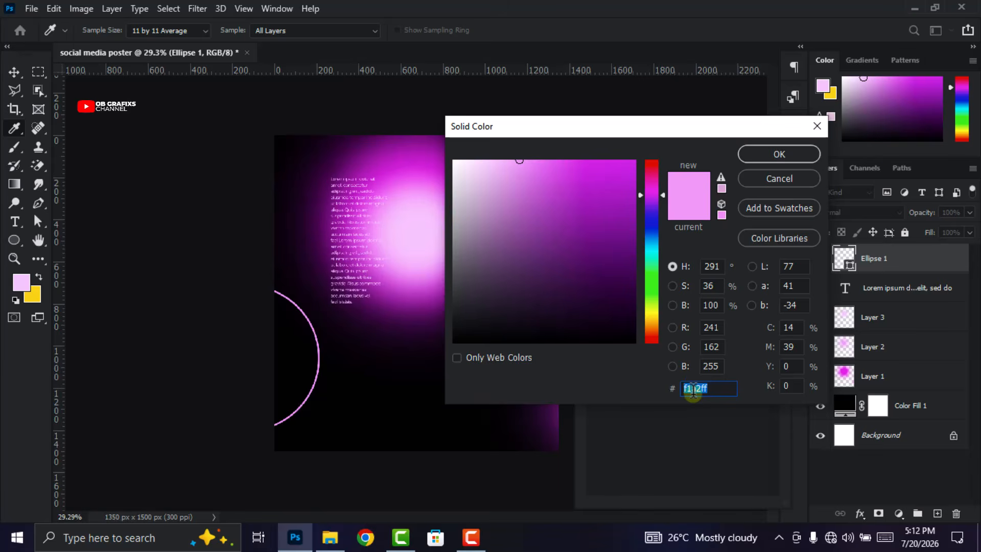
left_click(773, 154)
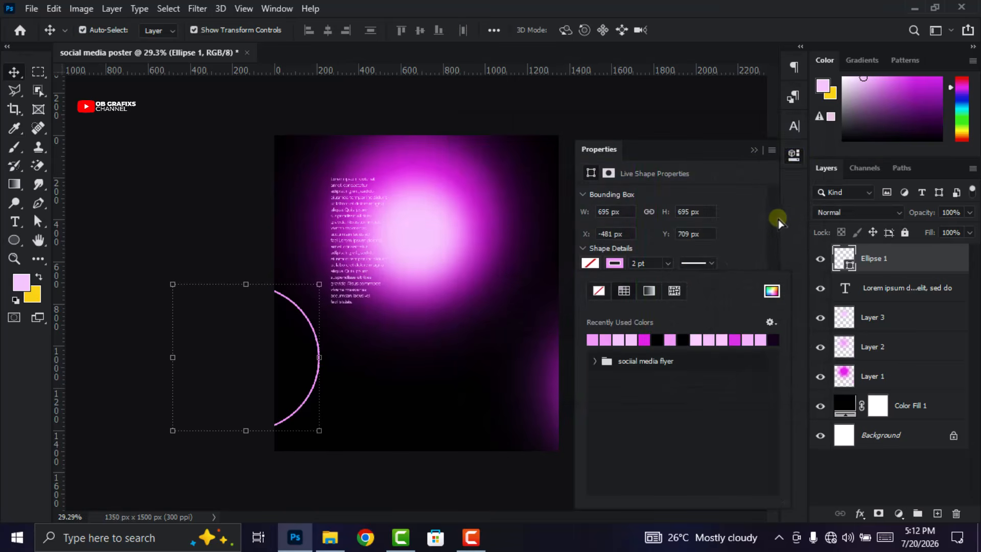
left_click(794, 154)
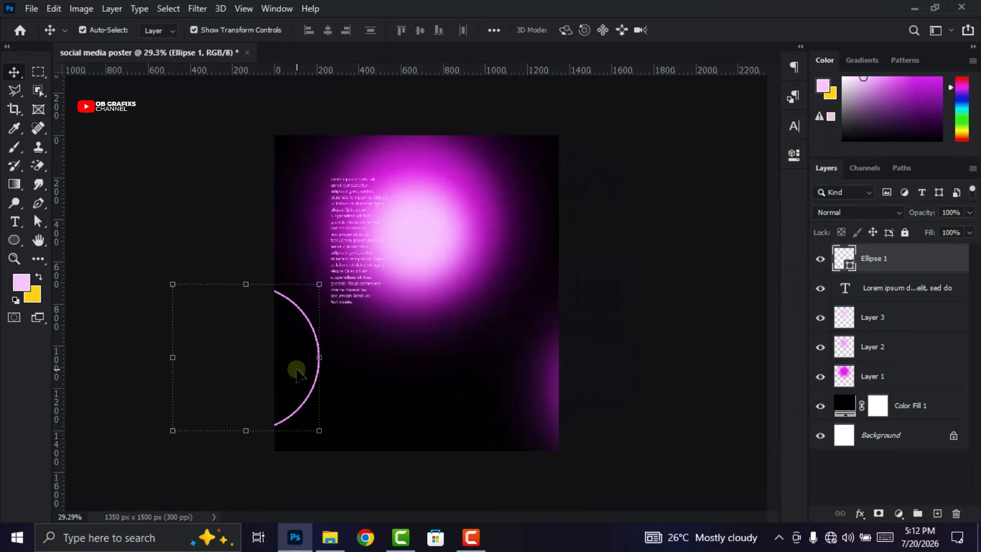
Duplicate the pink circle outline and move the copy to about X -304, Y 1122, overlapping the canvas's lower-left corner
key("ctrl+j")
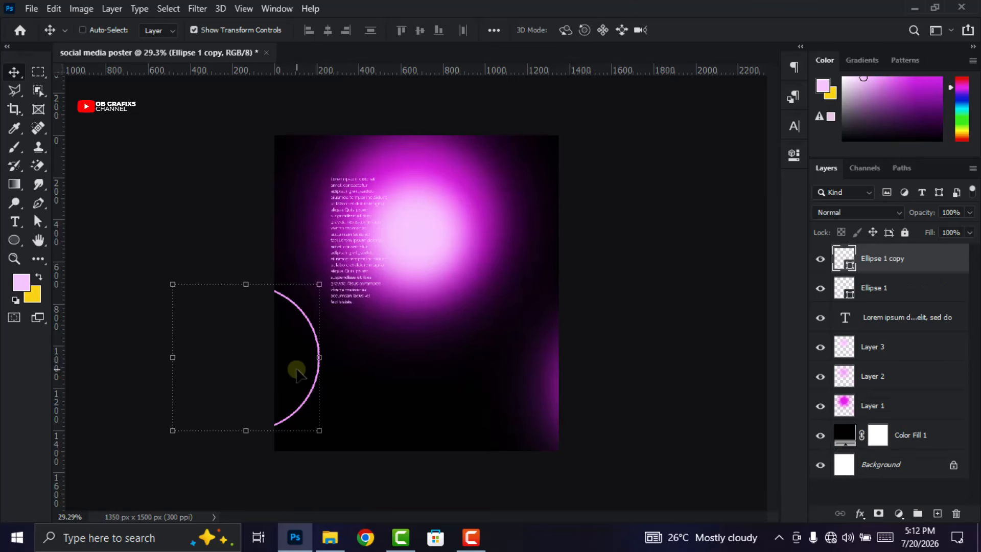
left_click_drag(313, 389, 347, 467)
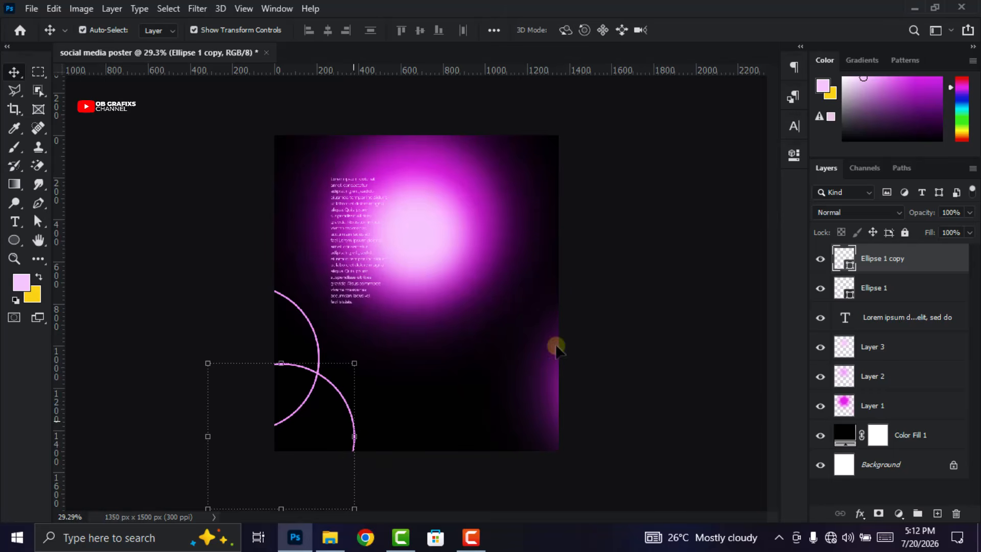
Change the duplicated circle's stroke to the dark purple 270a28, sampled from the faint edge of the large glow
left_click(794, 157)
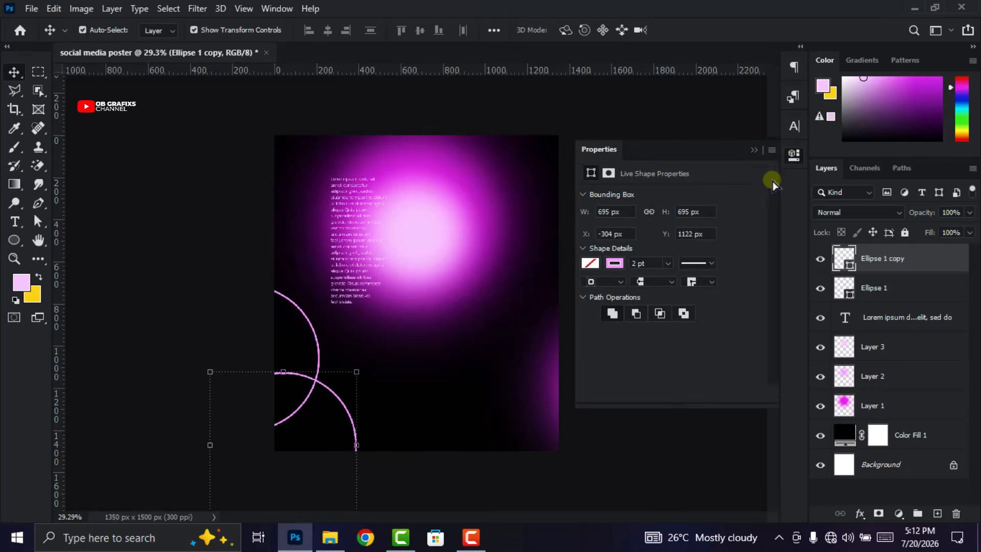
left_click(616, 264)
left_click(768, 295)
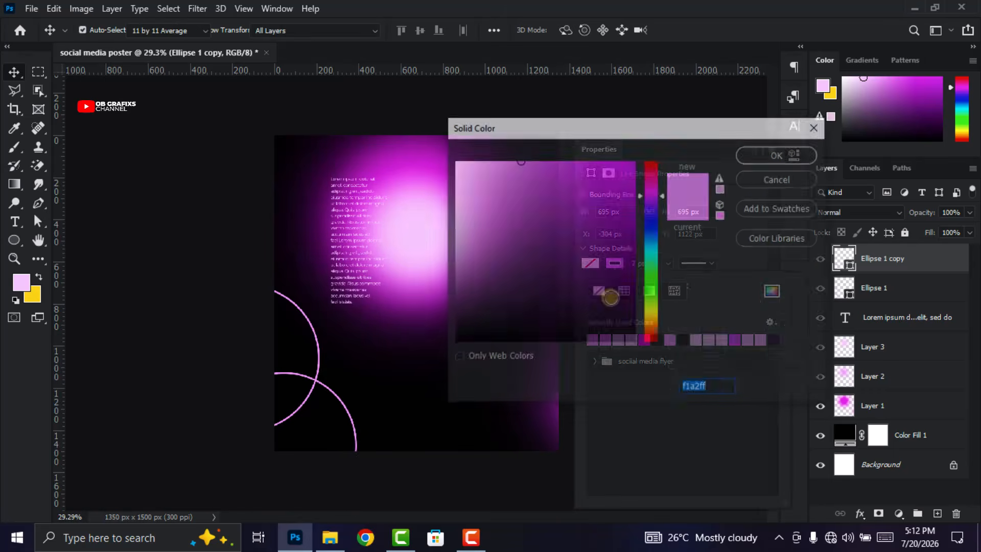
left_click(412, 345)
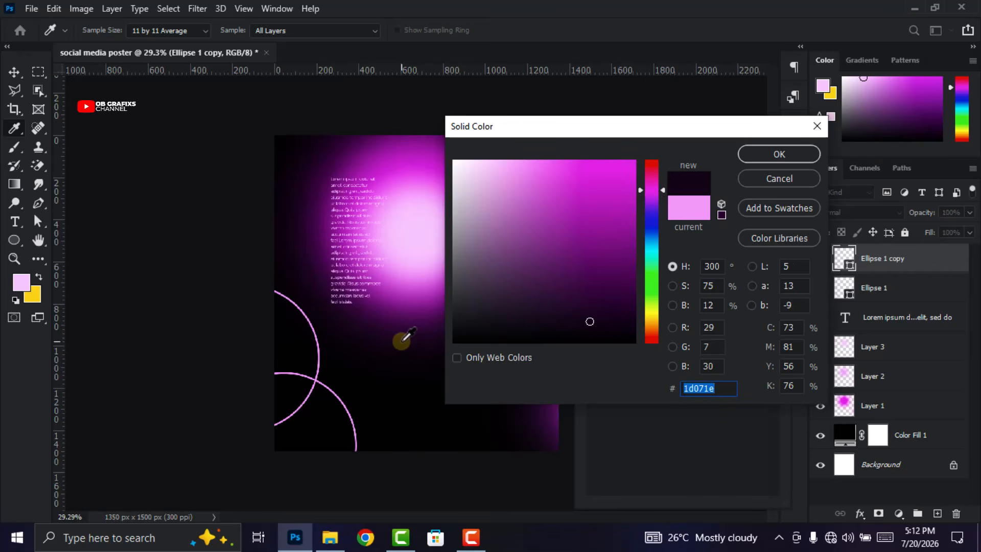
left_click(404, 337)
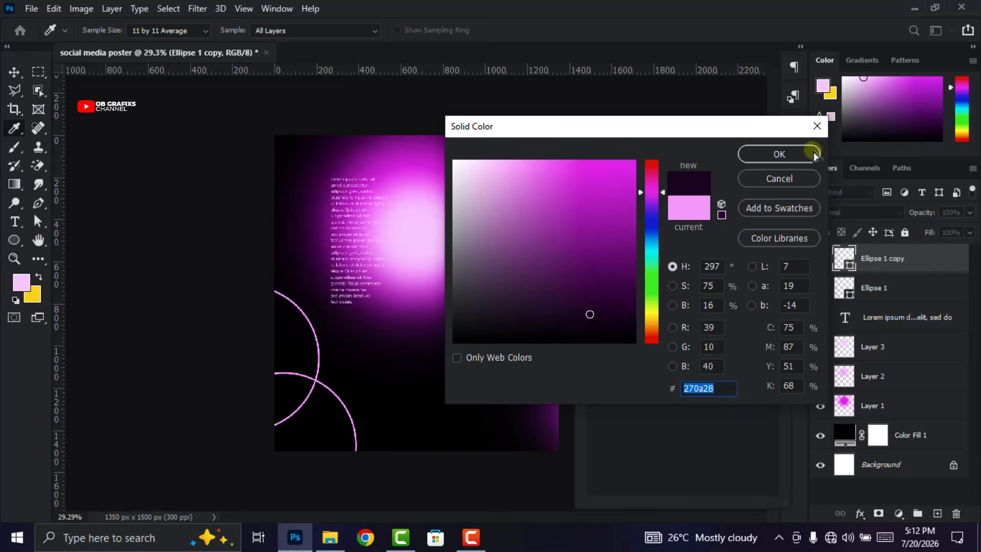
left_click(791, 153)
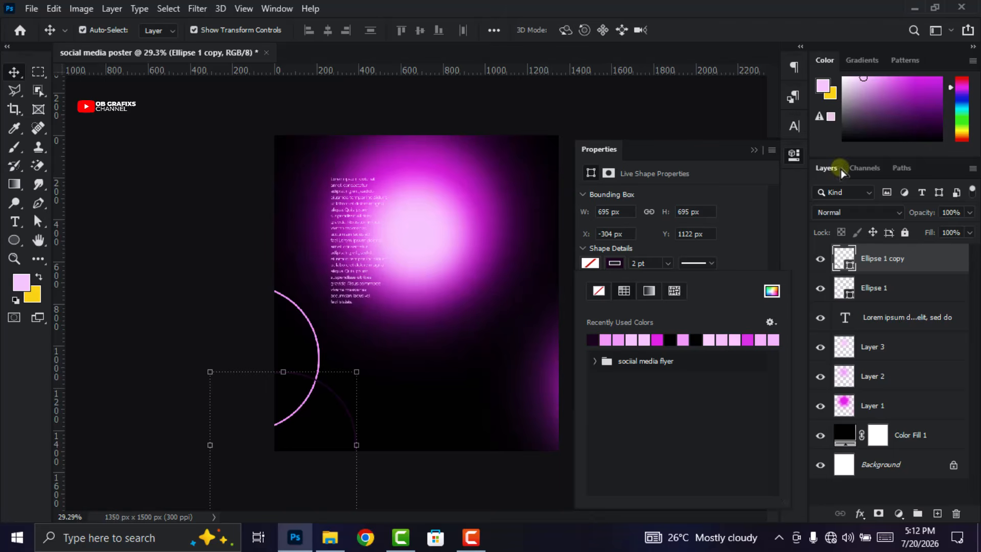
left_click(794, 154)
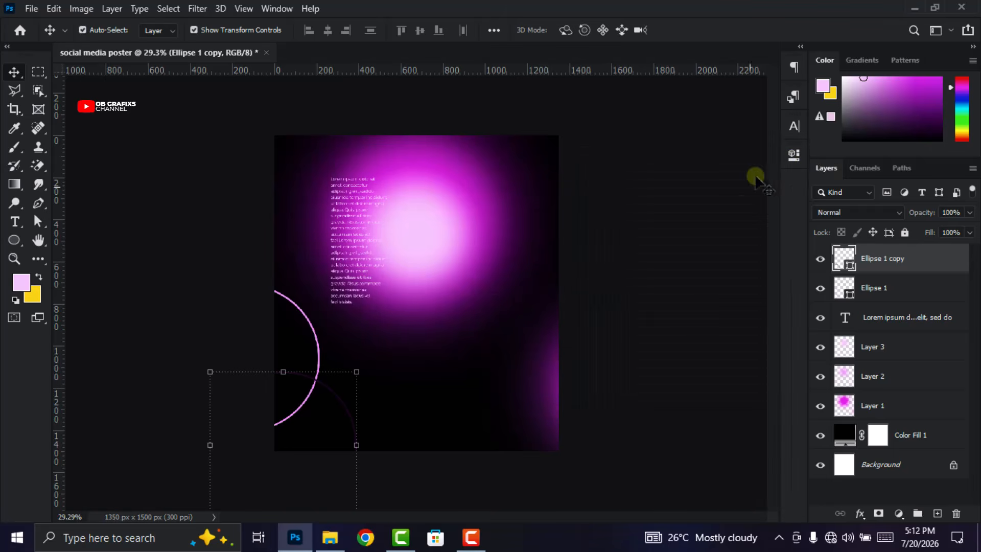
Set the original light pink circle's blend mode to Dissolve and its opacity to 28%
left_click(313, 330)
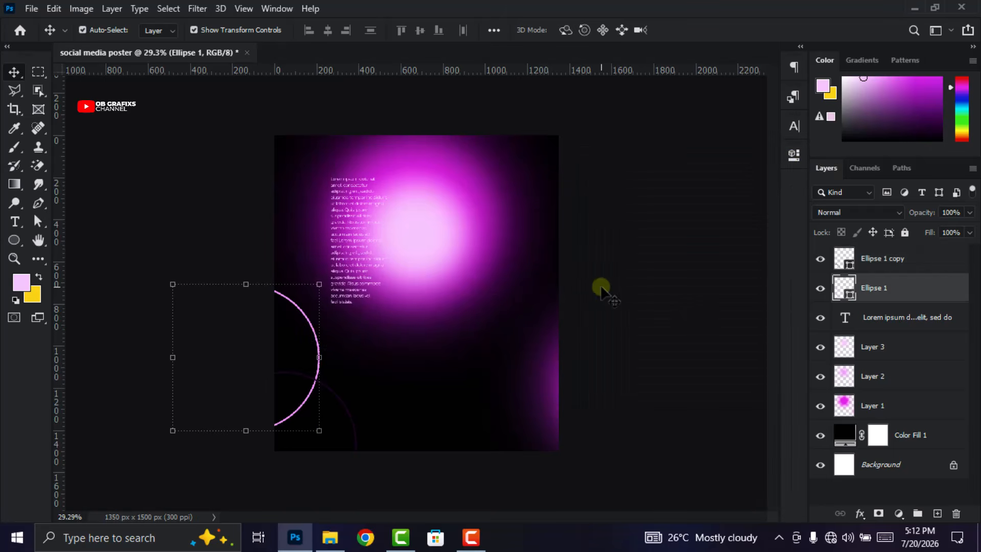
left_click(873, 213)
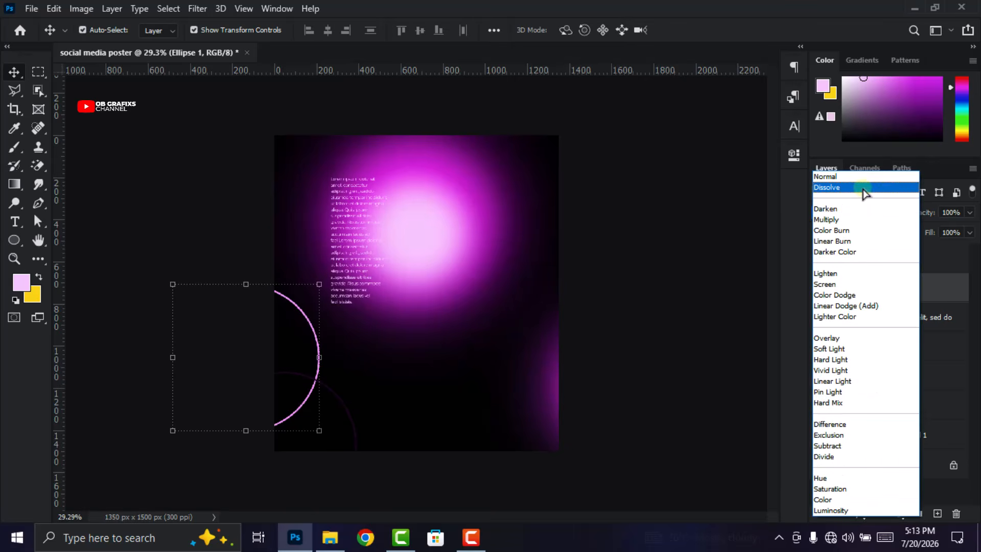
left_click(864, 188)
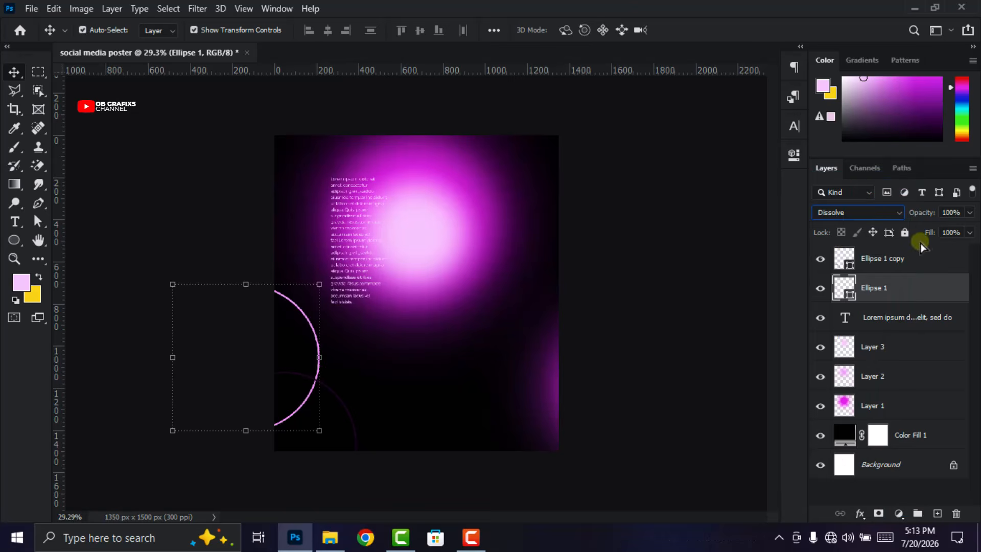
left_click_drag(929, 218, 920, 218)
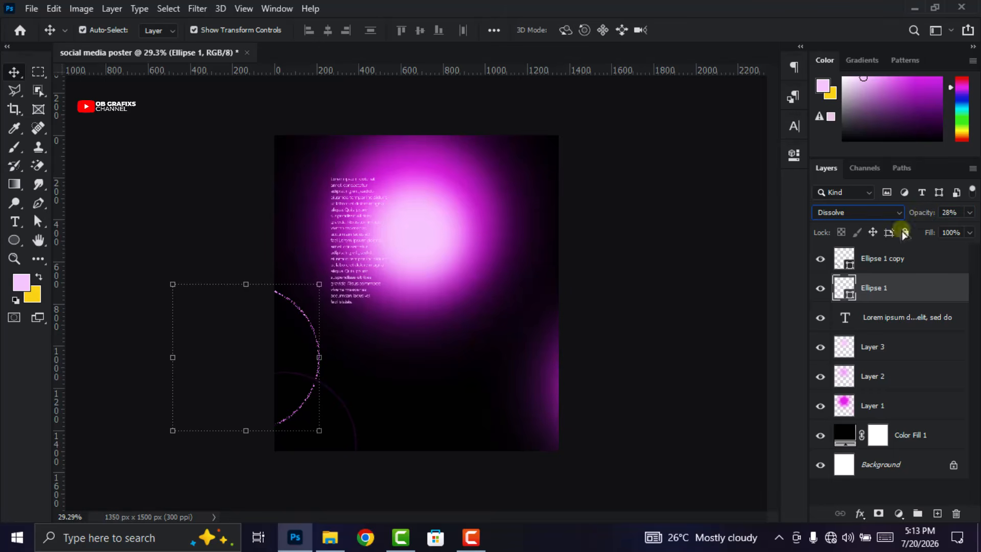
left_click(739, 318)
scroll(541, 385, "down", 1)
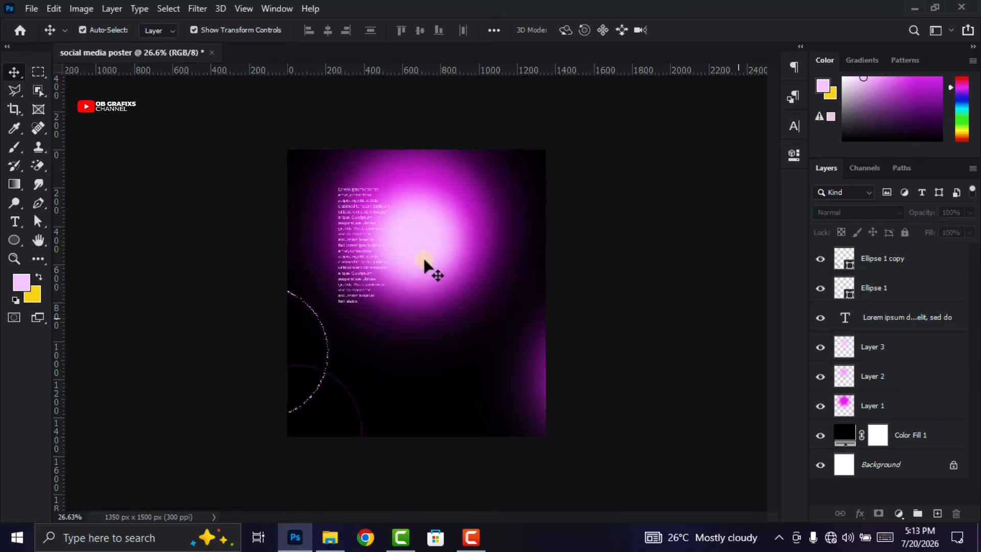
scroll(432, 264, "up", 1)
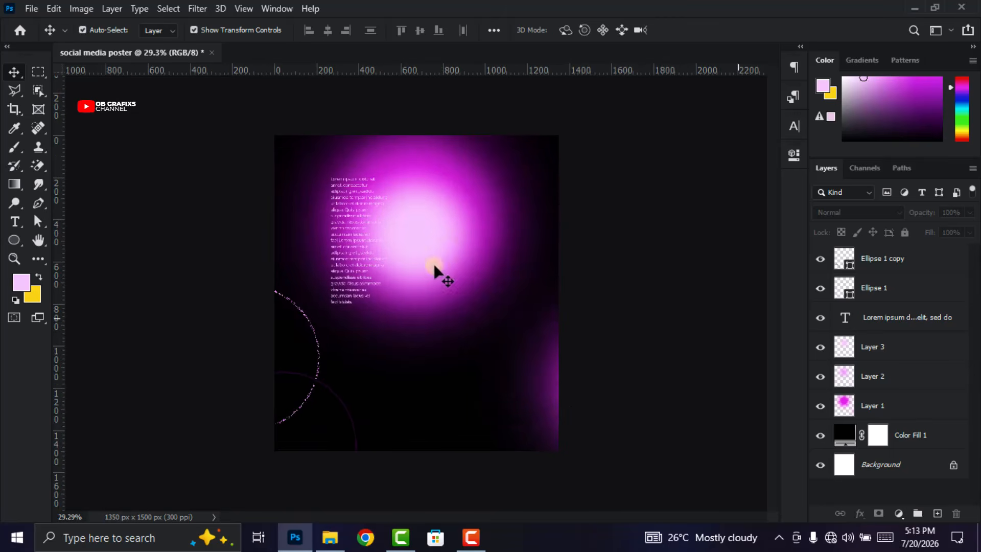
Group all layers from Color Fill 1 up to Ellipse 1 copy and name the group BACKGROUND LAYER
left_click(926, 443)
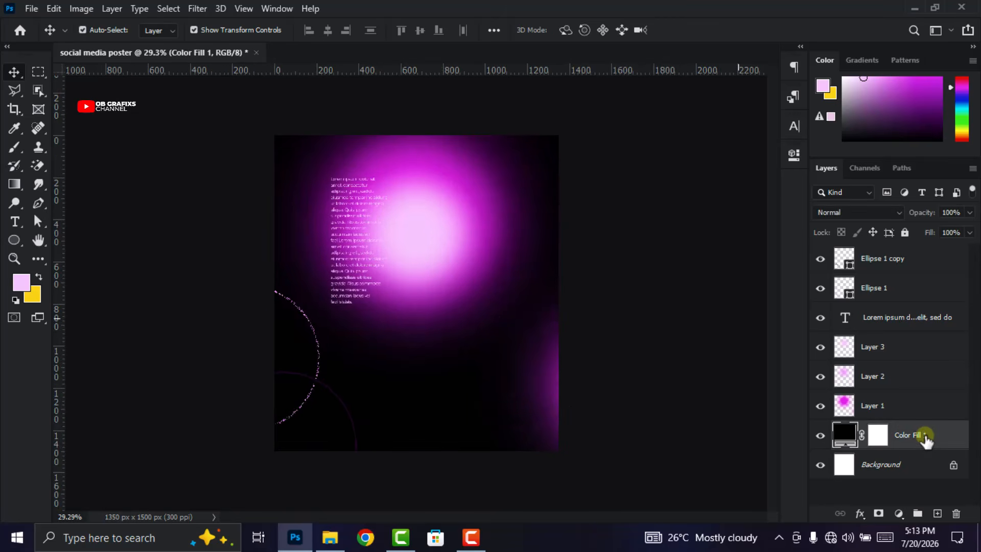
left_click(929, 264, "shift")
left_click_drag(945, 439, 919, 513)
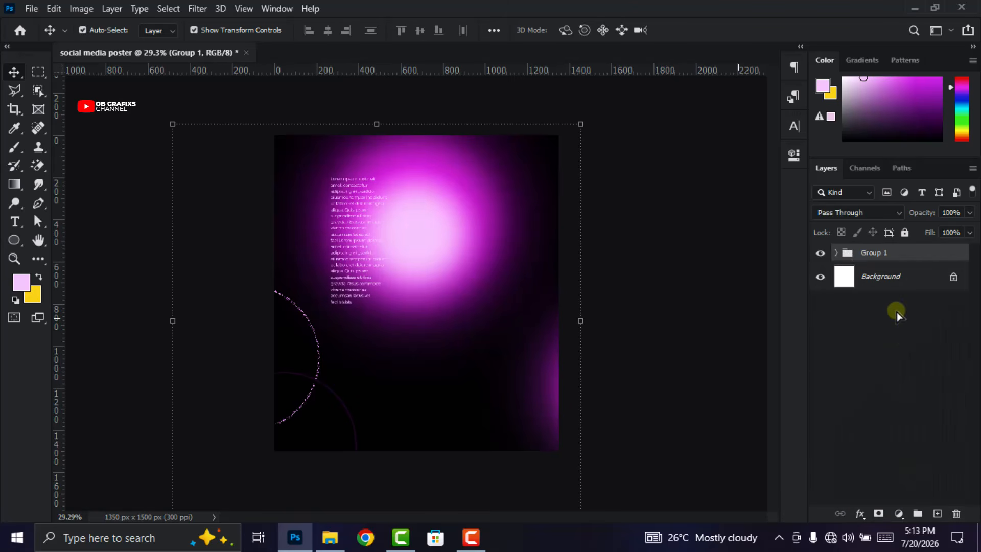
double_click(881, 253)
type("BACKGROUN")
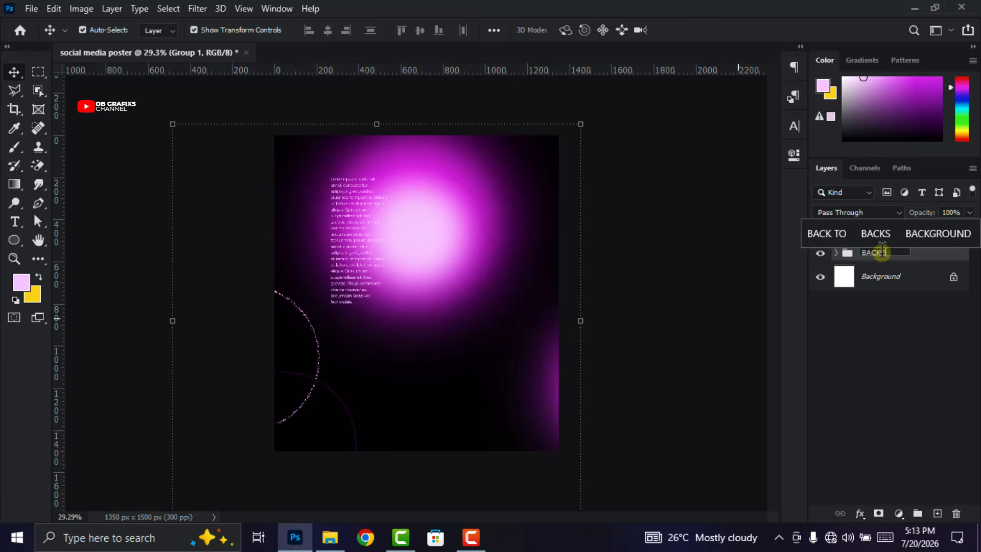
type("D LAYER")
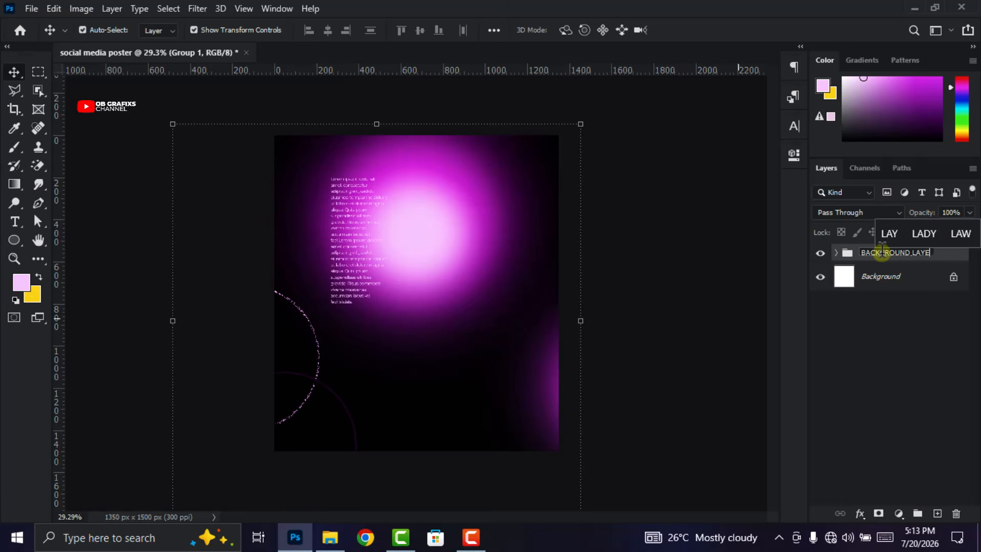
key("Return")
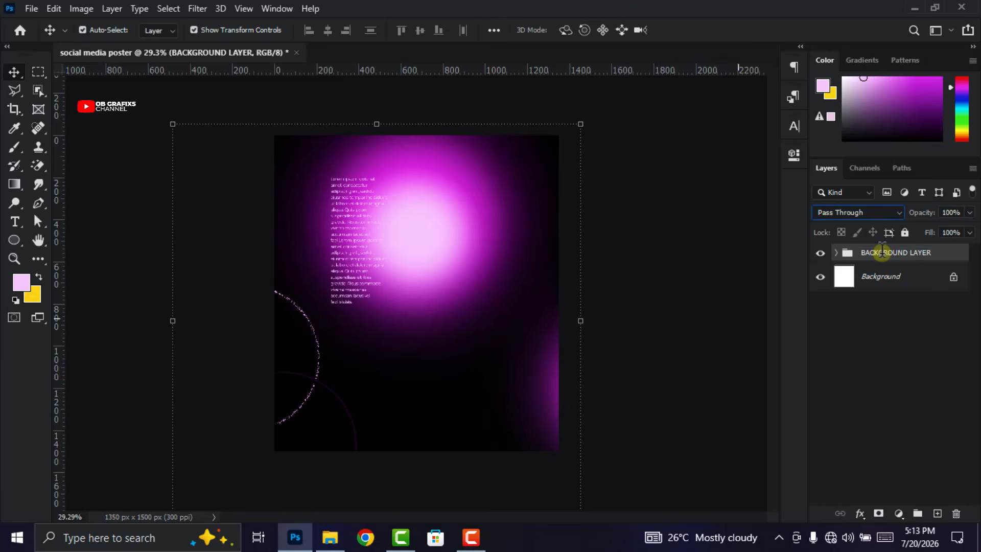
left_click(714, 322)
scroll(718, 320, "down", 1)
scroll(718, 320, "up", 1)
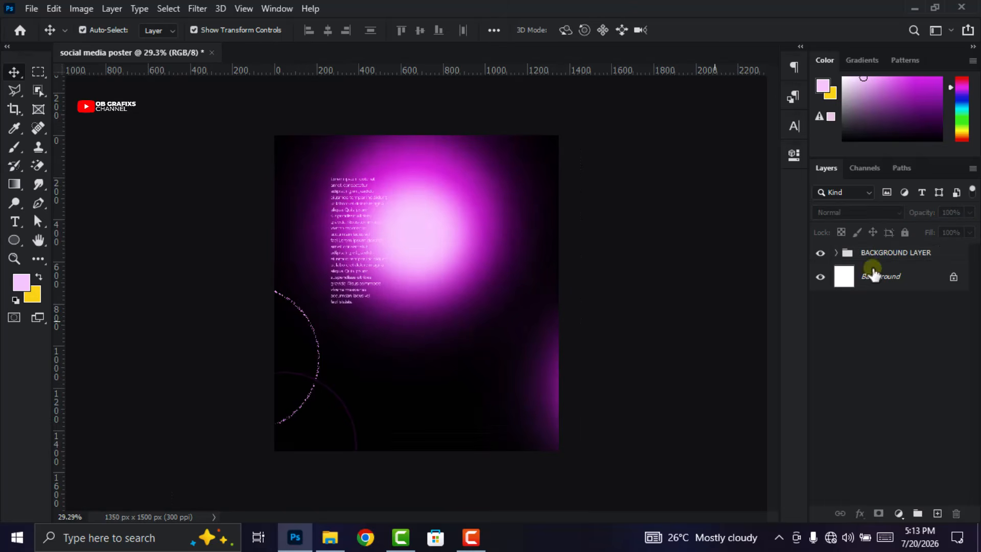
Give the BACKGROUND LAYER group a red colour label, check the layers inside it and leave the group collapsed
left_click(894, 253)
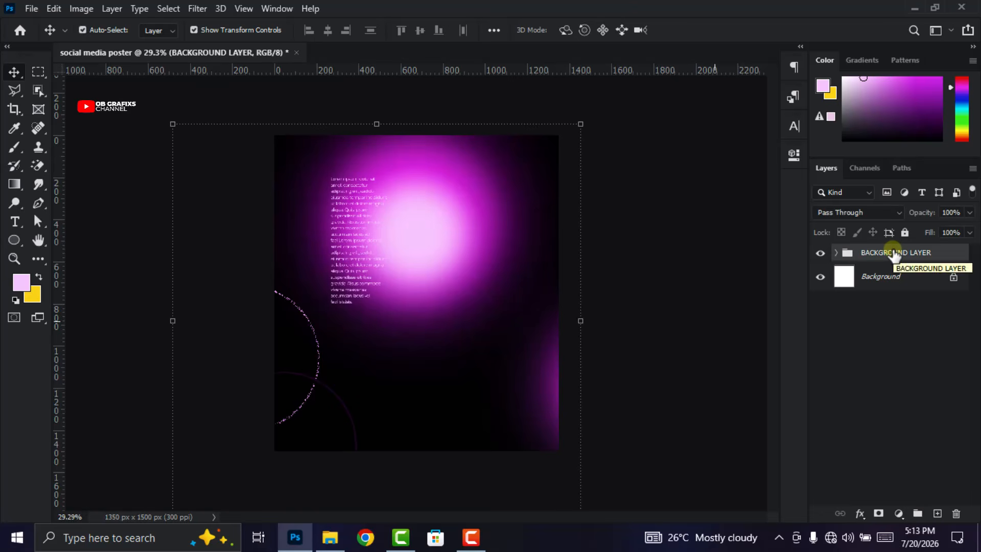
right_click(895, 254)
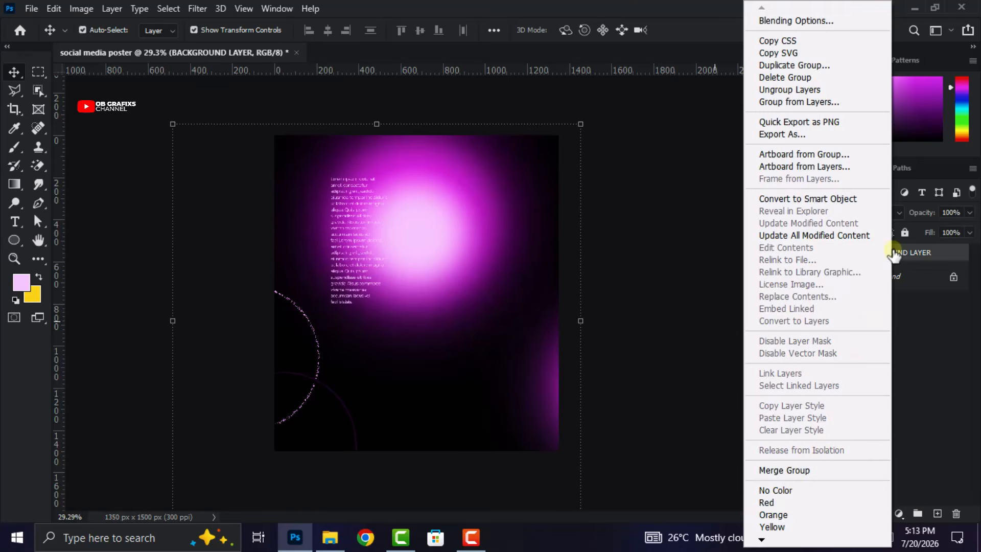
left_click(792, 504)
left_click(837, 253)
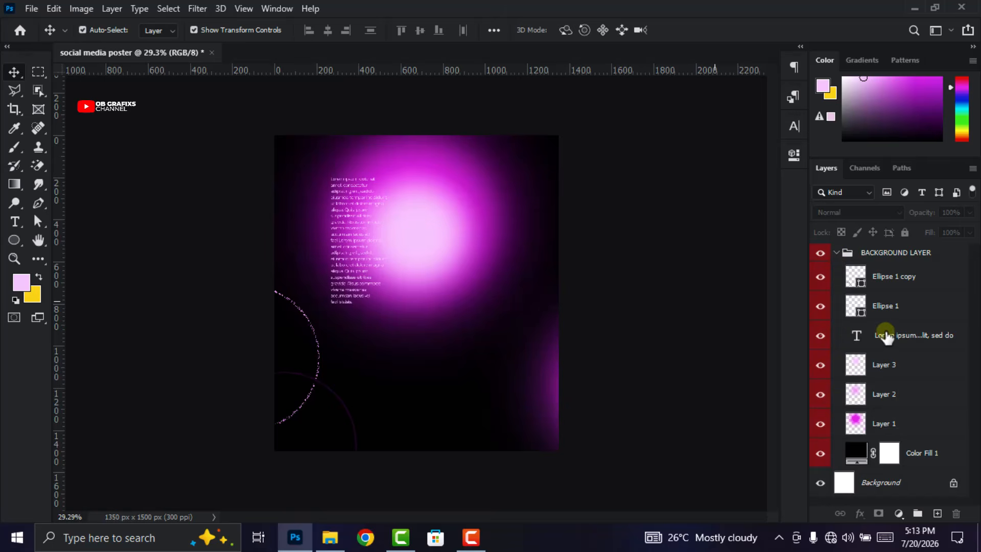
left_click(859, 338)
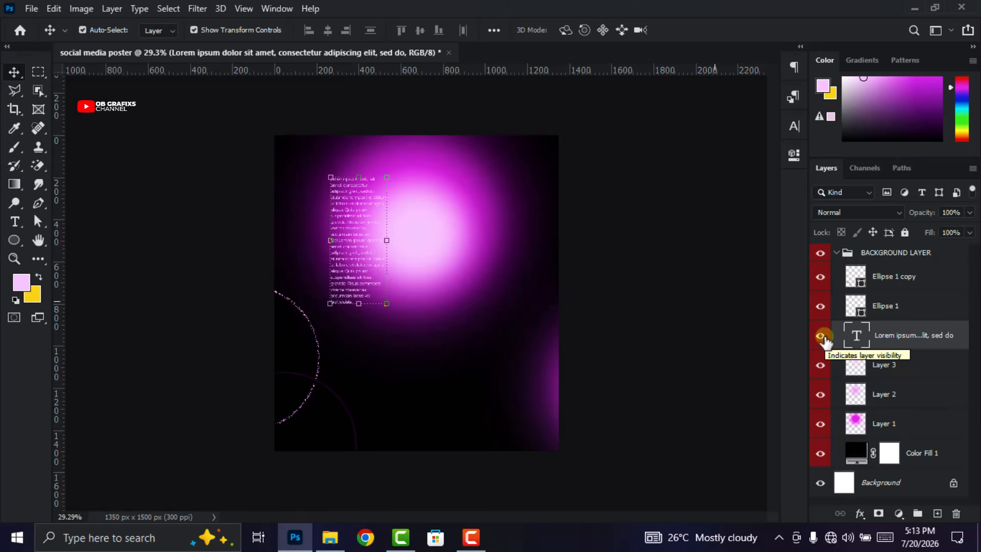
left_click(836, 252)
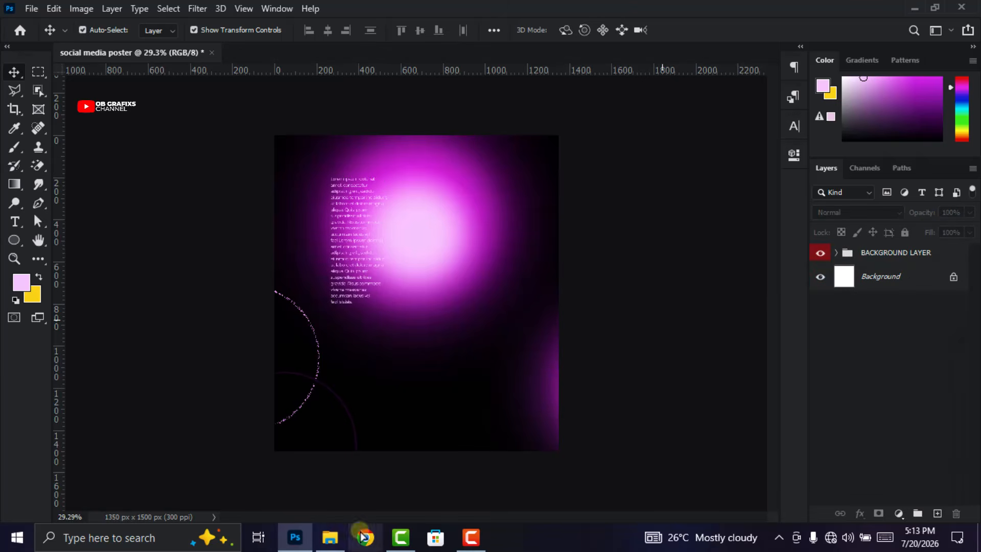
Place ChatGPT Image Jul 13, 2026, 08_11_22 PM from File Explorer's NEW FLYER folder onto the Photoshop poster and rasterize its layer
left_click(330, 541)
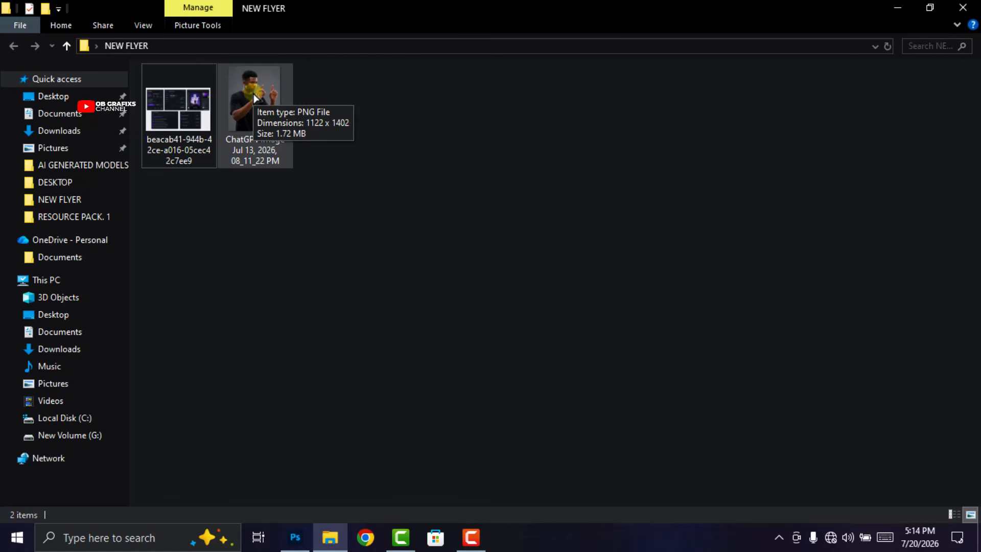
left_click_drag(254, 97, 426, 335)
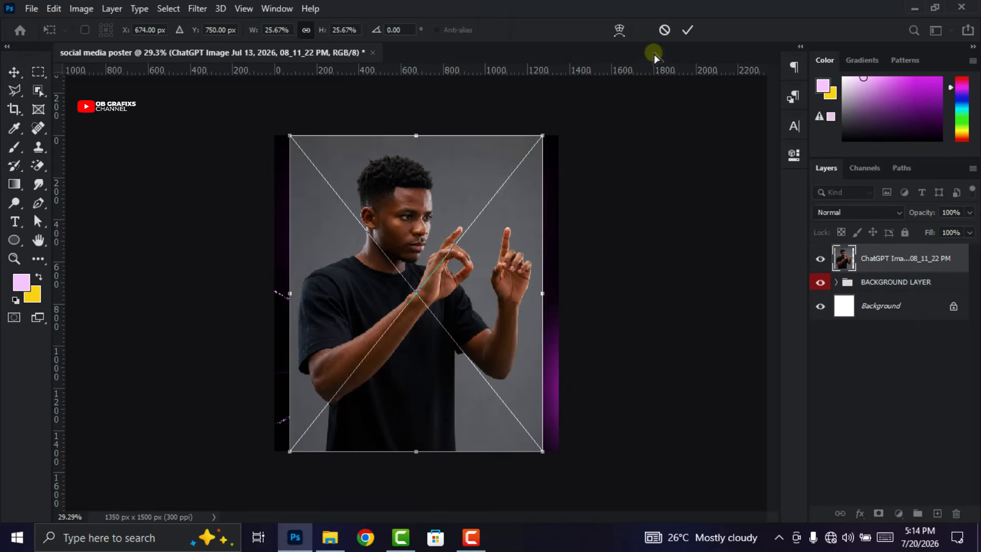
left_click(690, 30)
right_click(919, 258)
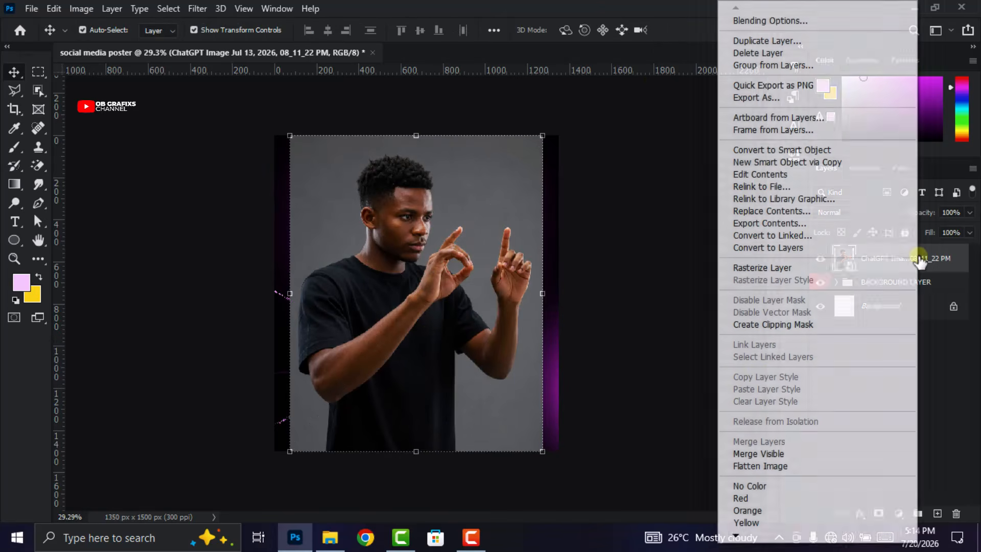
left_click(843, 268)
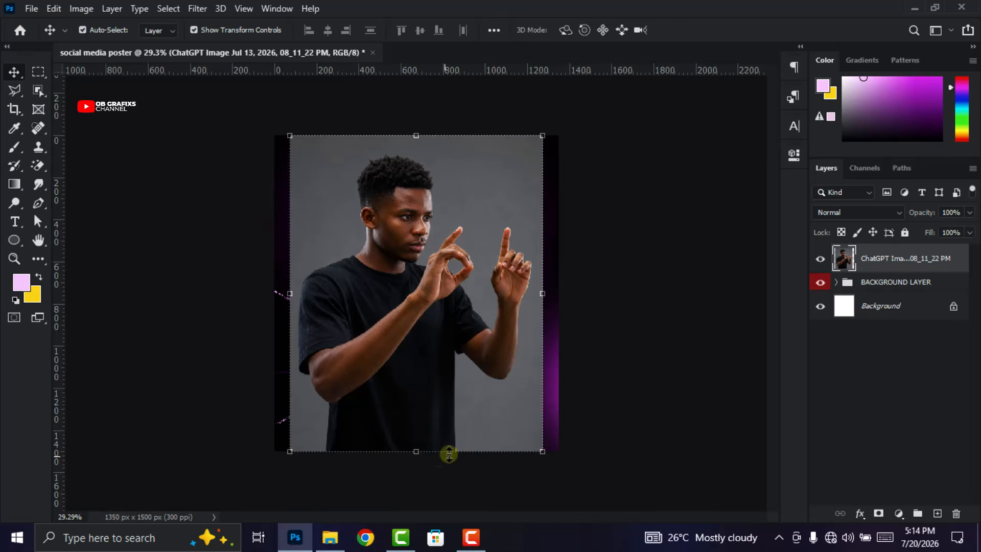
Scale the photo of the man down to about 96.59% and centre it at about X 677, Y 752
left_click_drag(427, 452, 425, 441)
left_click_drag(452, 333, 453, 339)
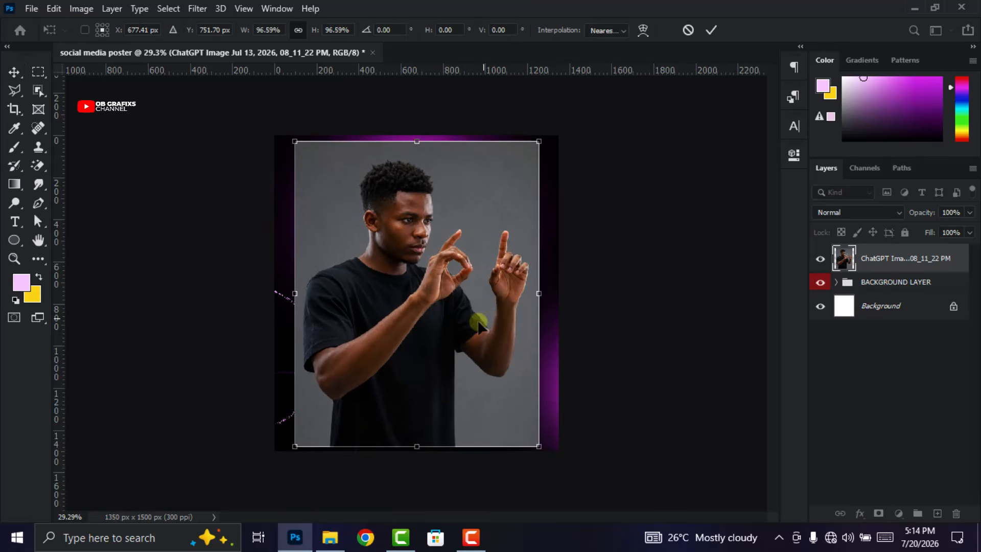
left_click(711, 33)
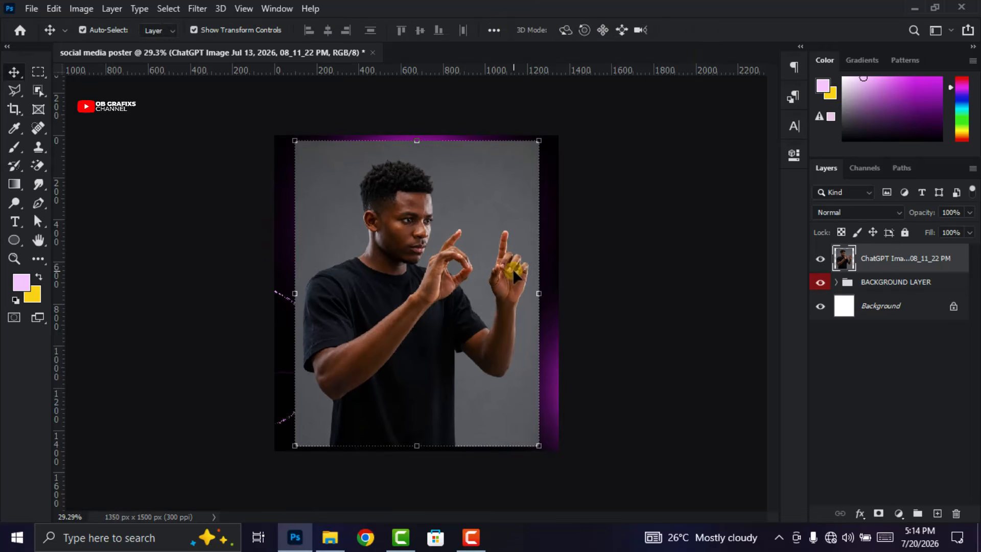
Select the man in the photo with Select Subject and hide the grey backdrop with a layer mask
left_click(168, 9)
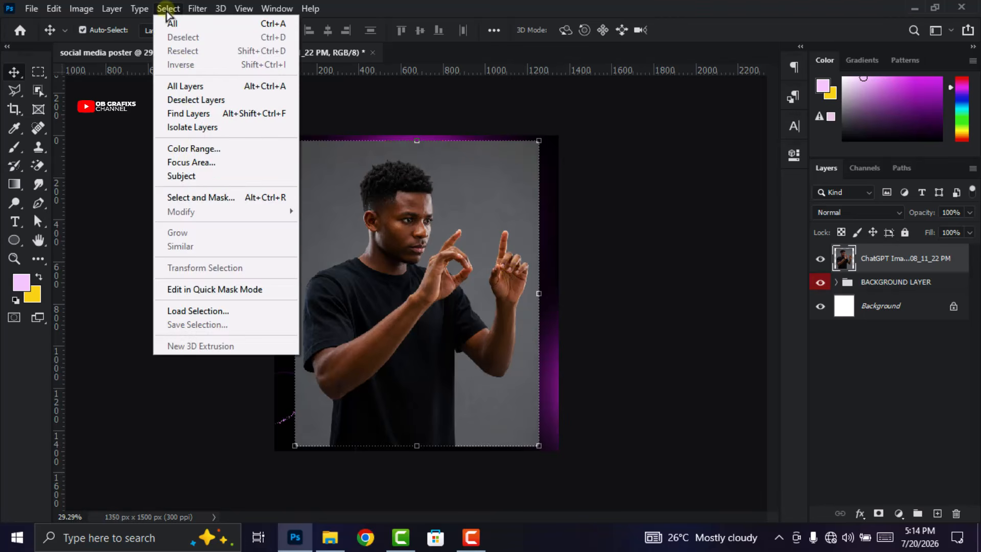
left_click(184, 177)
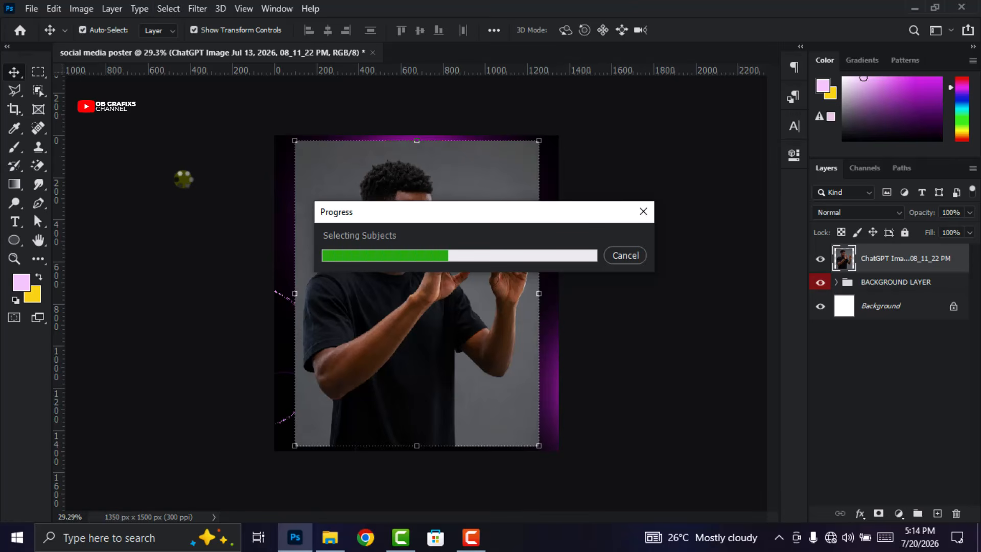
left_click(878, 514)
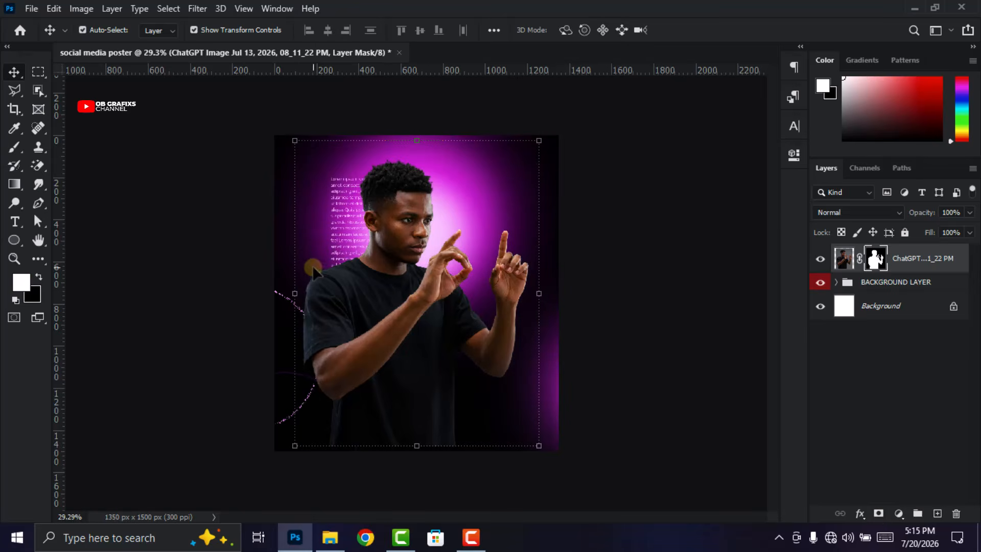
Convert the masked layer of the man to a smart object and rasterize it so the mask is baked in
right_click(941, 259)
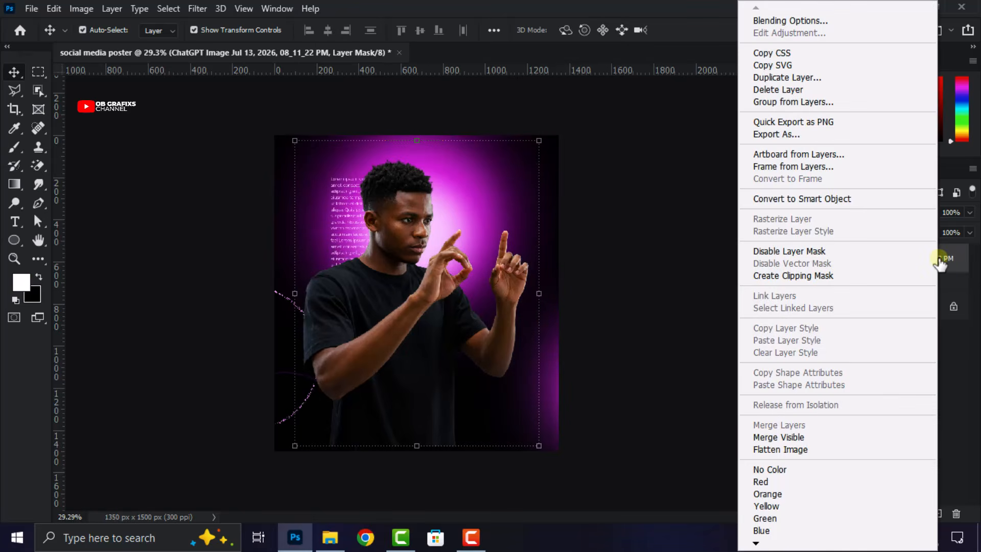
left_click(864, 199)
right_click(899, 261)
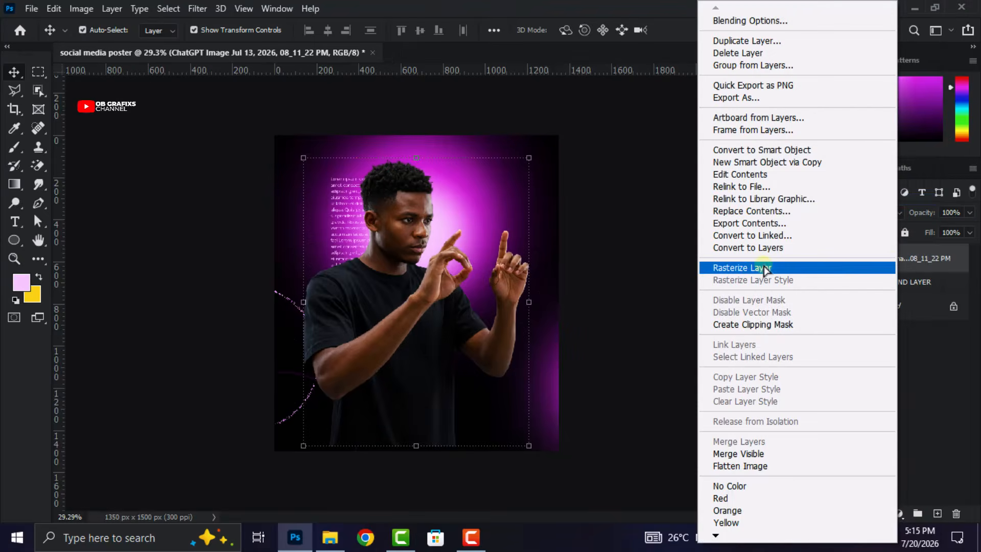
left_click(765, 269)
Scale the man down proportionally and shift him slightly down and right over the magenta glow
left_click_drag(411, 449, 415, 393)
left_click_drag(410, 336, 427, 355)
left_click(711, 29)
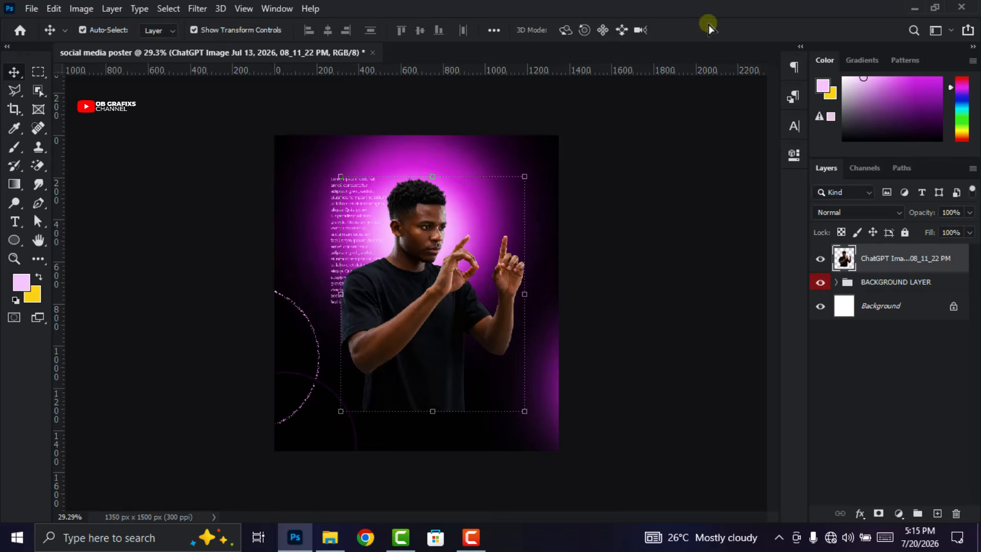
Fade the bottom edge of the man's shirt into the black background with a 500 px Soft Round Eraser at 0% hardness
right_click(46, 174)
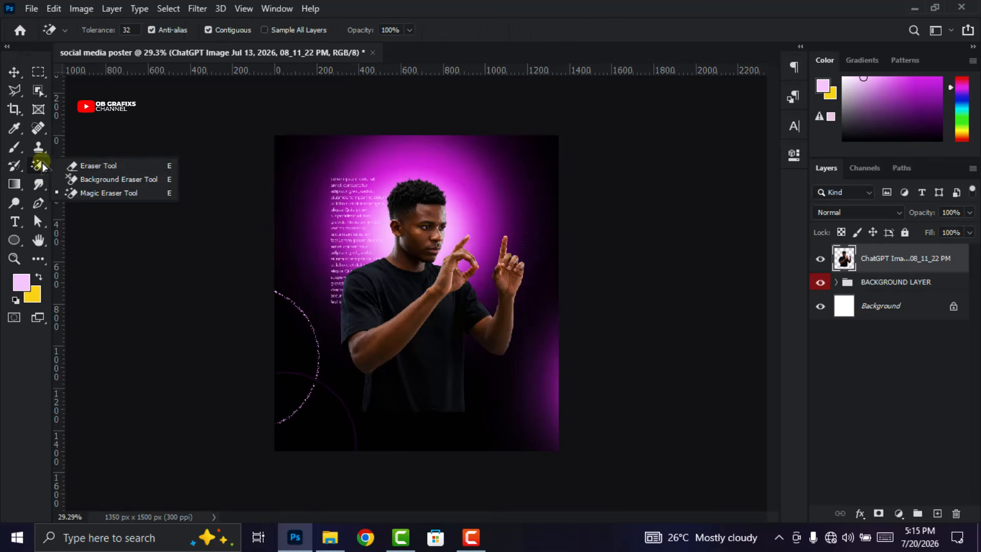
left_click(78, 162)
right_click(472, 360)
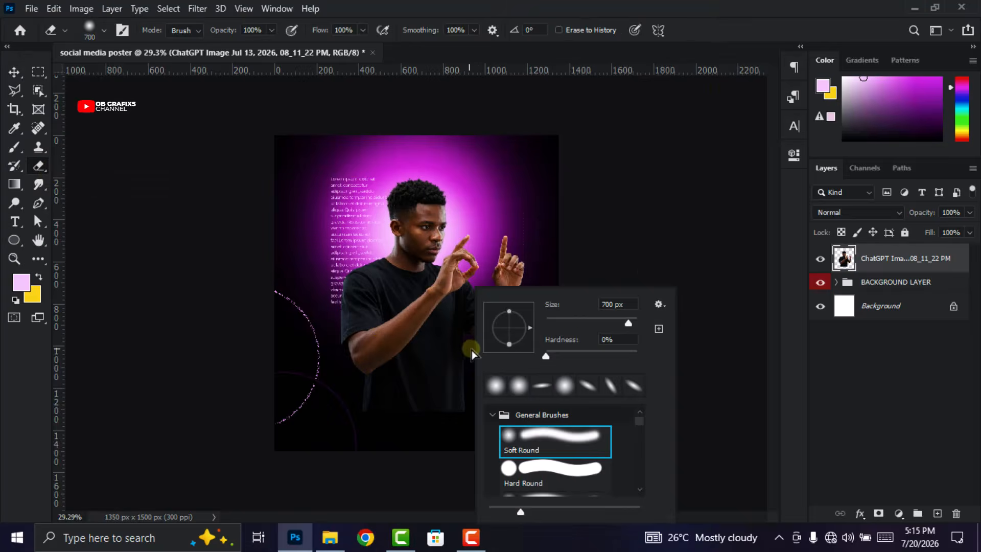
left_click_drag(616, 305, 580, 305)
type("500")
key("Return")
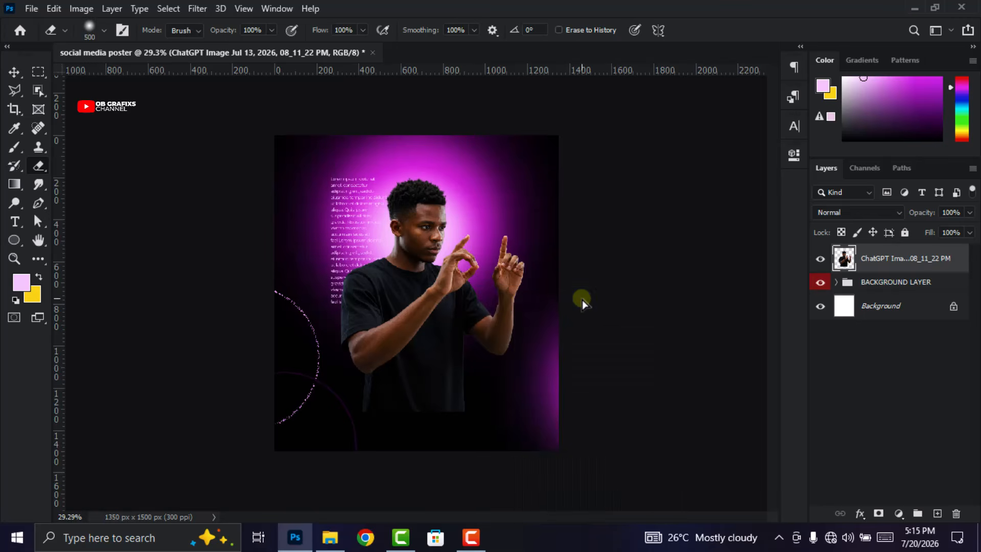
right_click(509, 306)
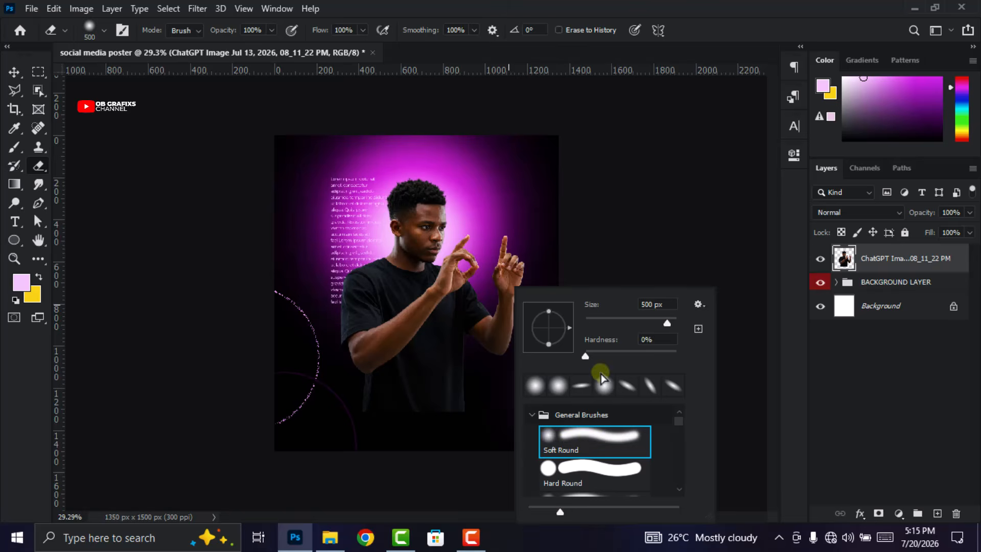
left_click(748, 28)
mouse_move(478, 428)
left_mouse_down()
mouse_move(286, 425)
mouse_move(481, 423)
left_mouse_up()
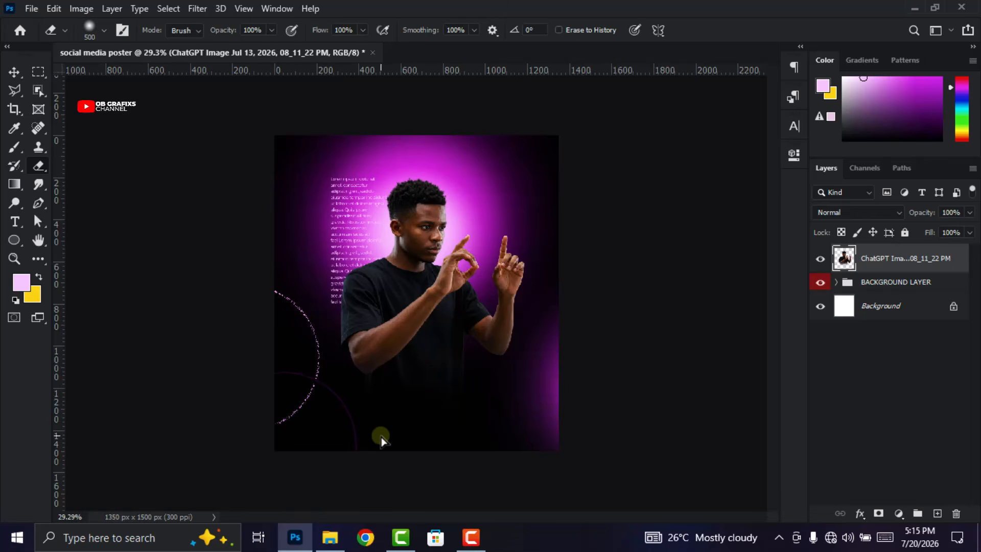
Scale the faded cut-out of the man down to 93.28% and place it at about Y 764 px
left_click(14, 71)
left_click_drag(431, 412, 430, 403)
left_click_drag(428, 349, 429, 353)
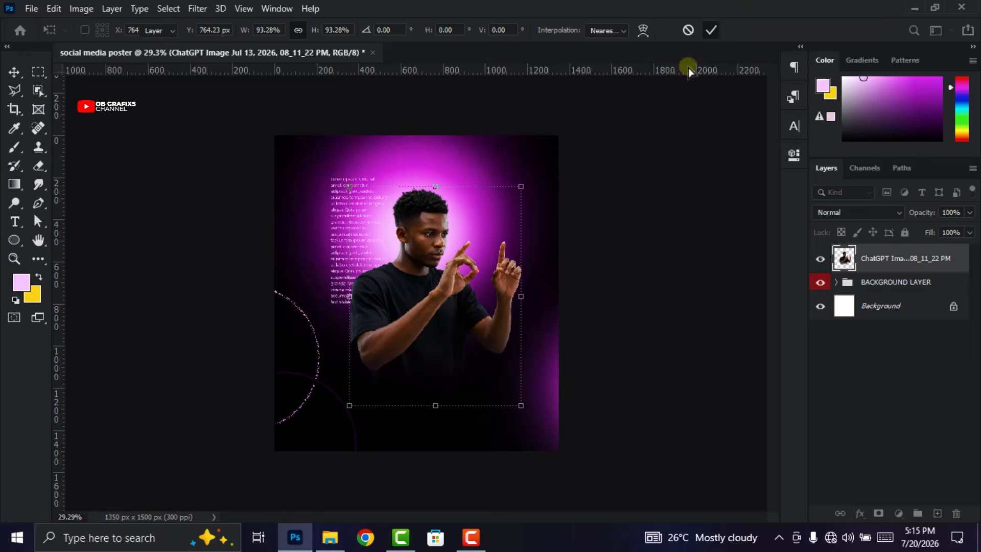
left_click(712, 30)
Set alignment to Canvas and centre the man horizontally on the poster
left_click(493, 31)
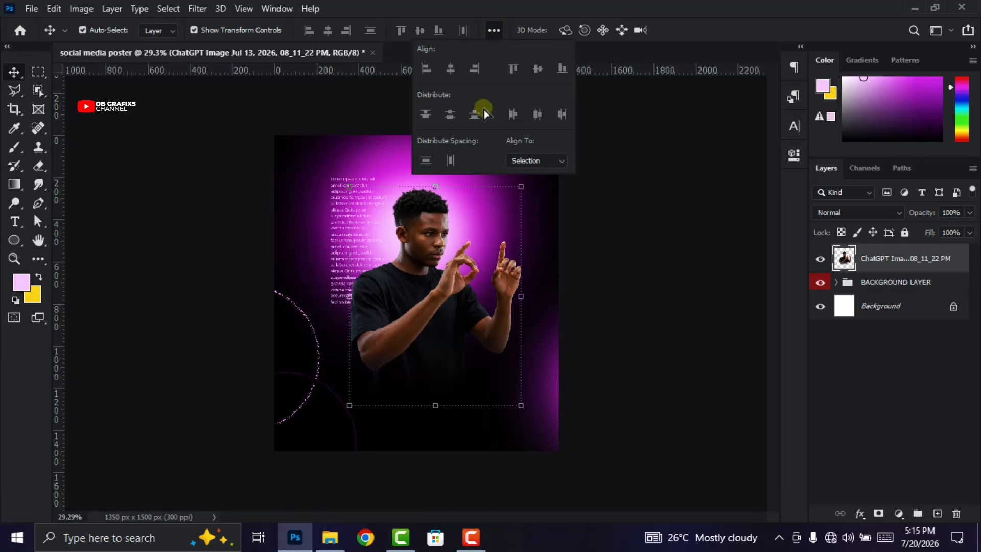
left_click(531, 160)
left_click(539, 183)
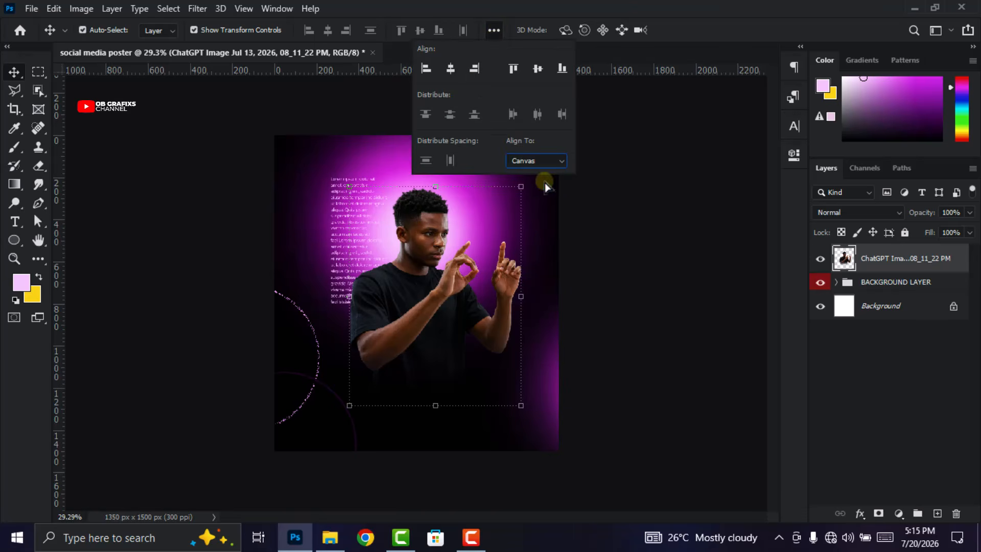
left_click(451, 70)
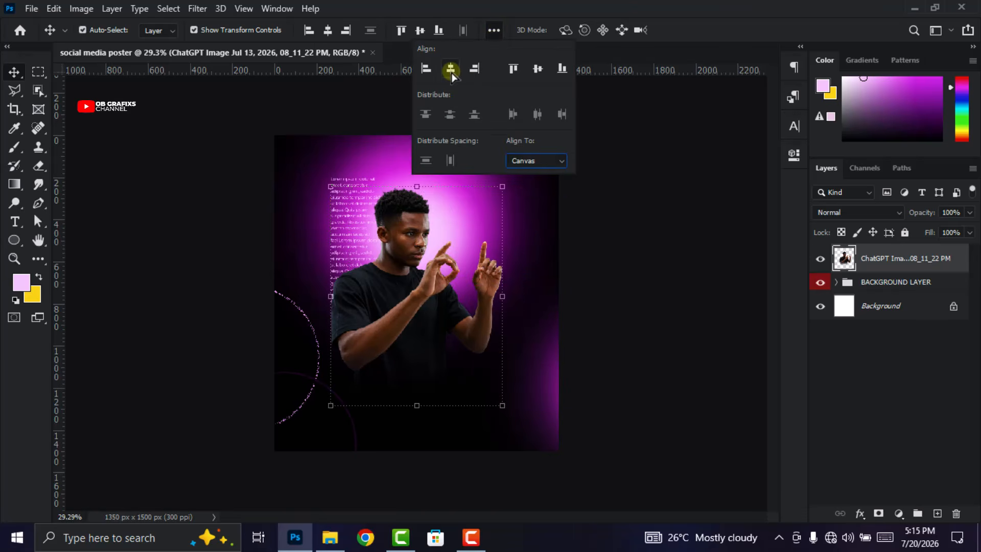
left_click(620, 294)
left_click(620, 292)
Move the Lorem ipsum text block slightly left, clear of the man's head, and raise the man a little
left_click(356, 237)
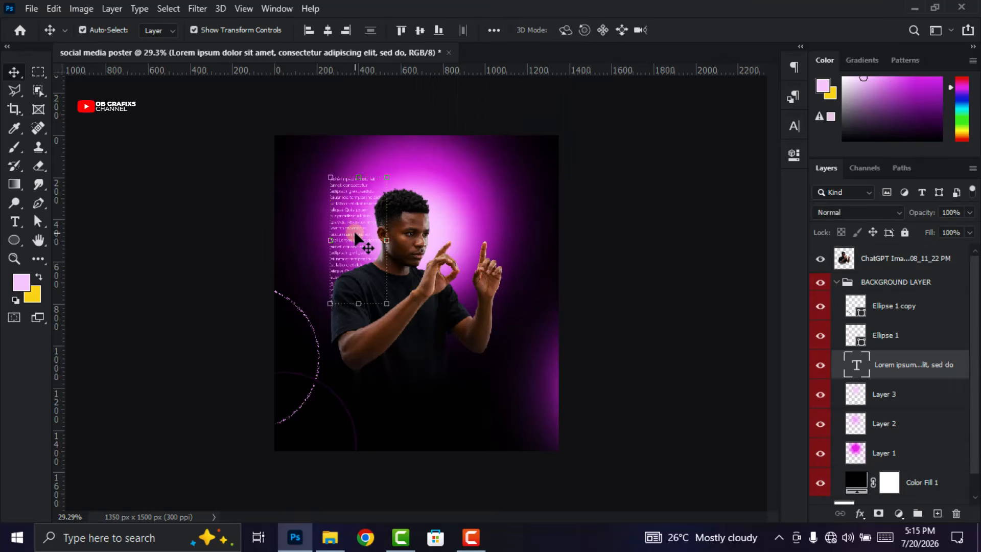
left_click_drag(354, 234, 343, 233)
left_click(423, 326)
left_click_drag(424, 325, 423, 316)
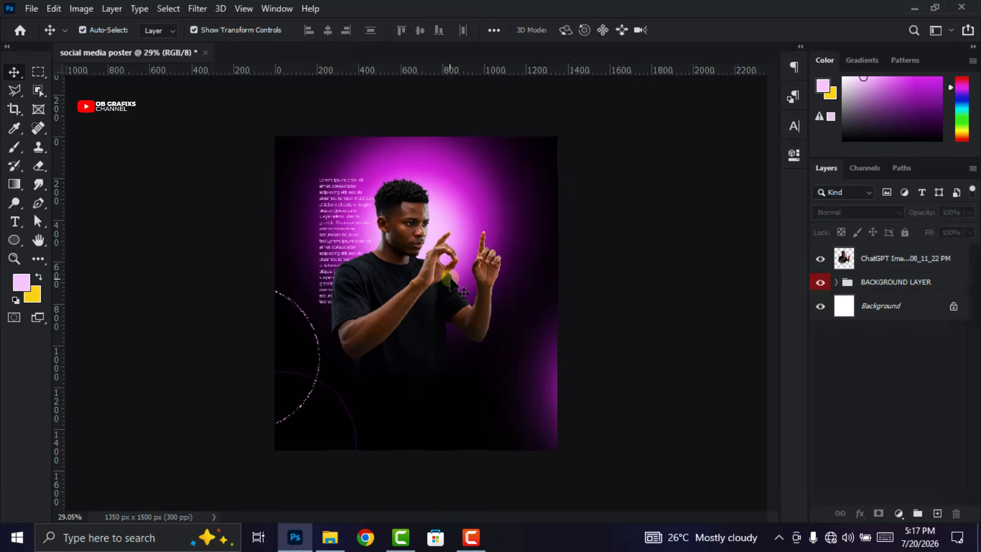
left_click(426, 282)
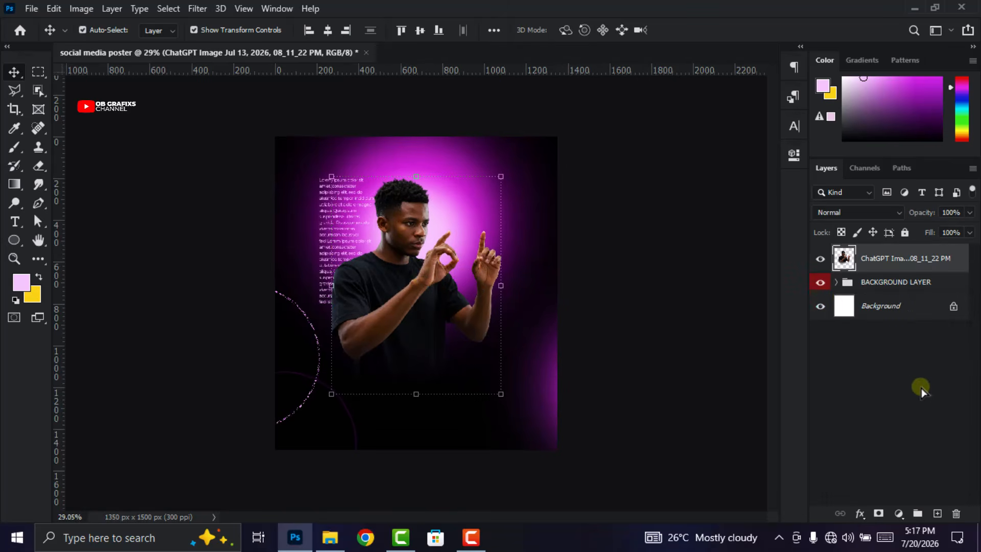
Add a new empty layer above the man and clip it to his layer
left_click(938, 513)
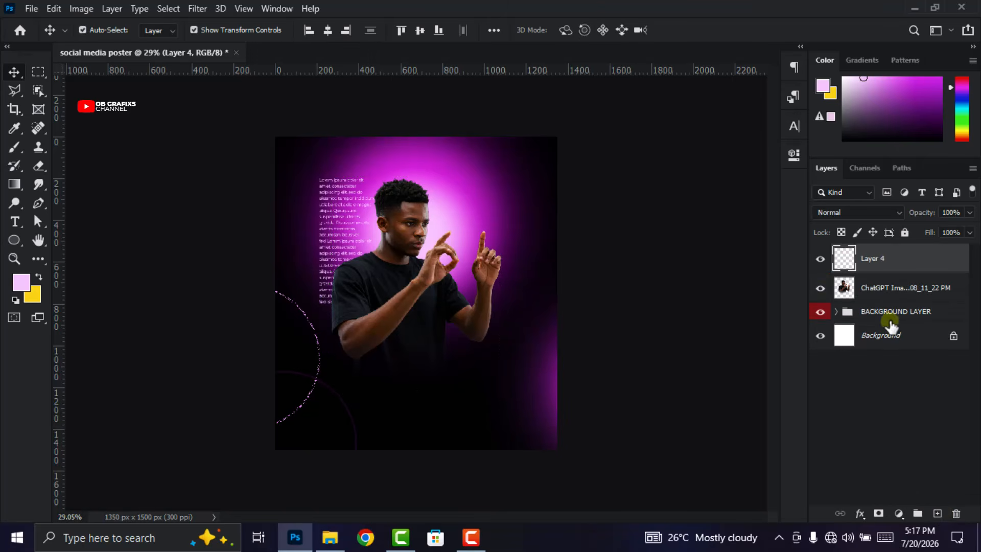
right_click(890, 261)
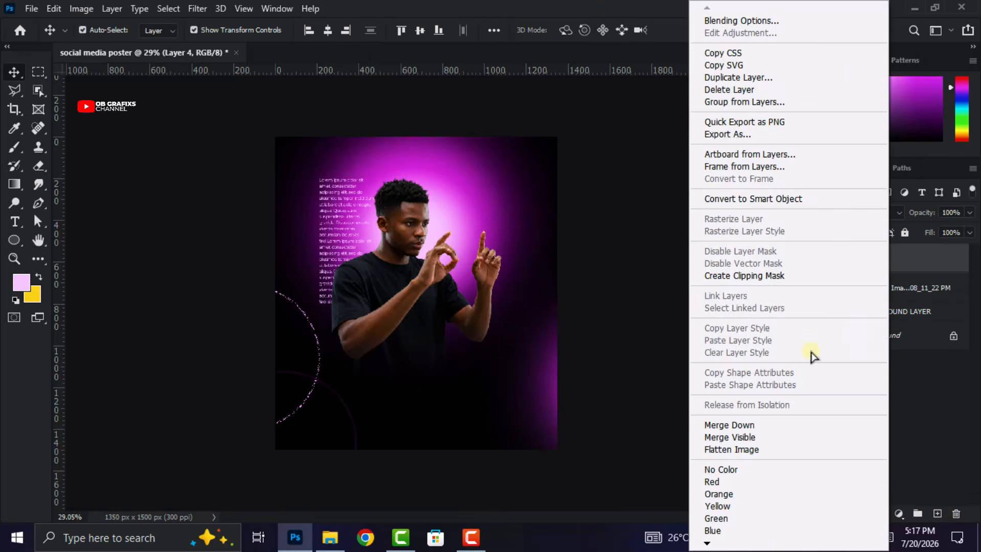
left_click(749, 277)
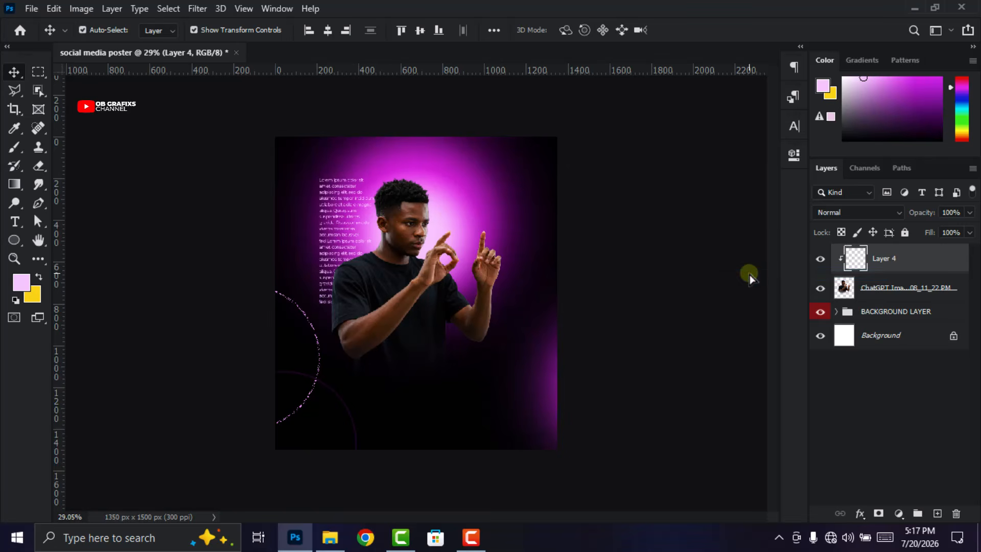
Set the foreground colour to magenta FC00FF
left_click(22, 286)
left_click(373, 174)
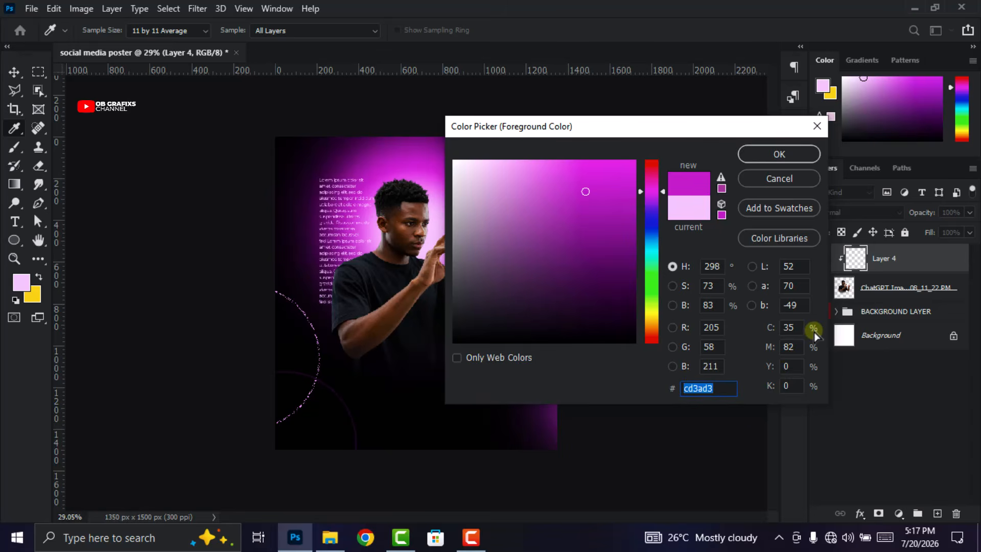
type("FC")
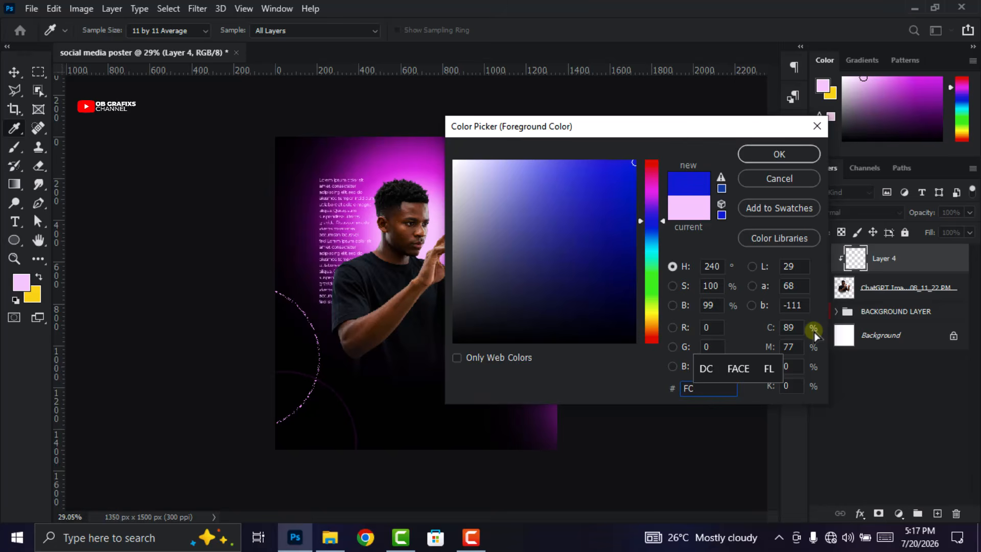
type("00FF")
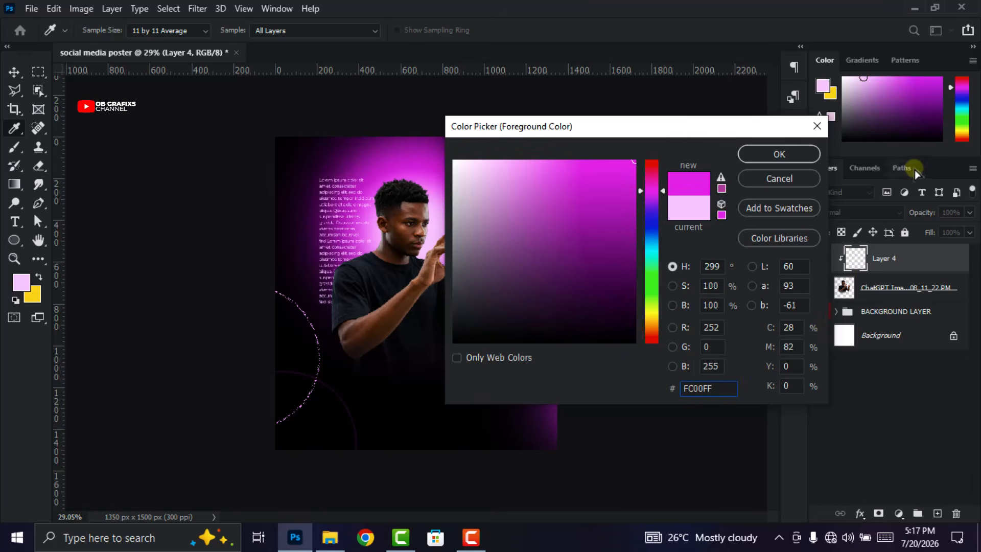
left_click(793, 155)
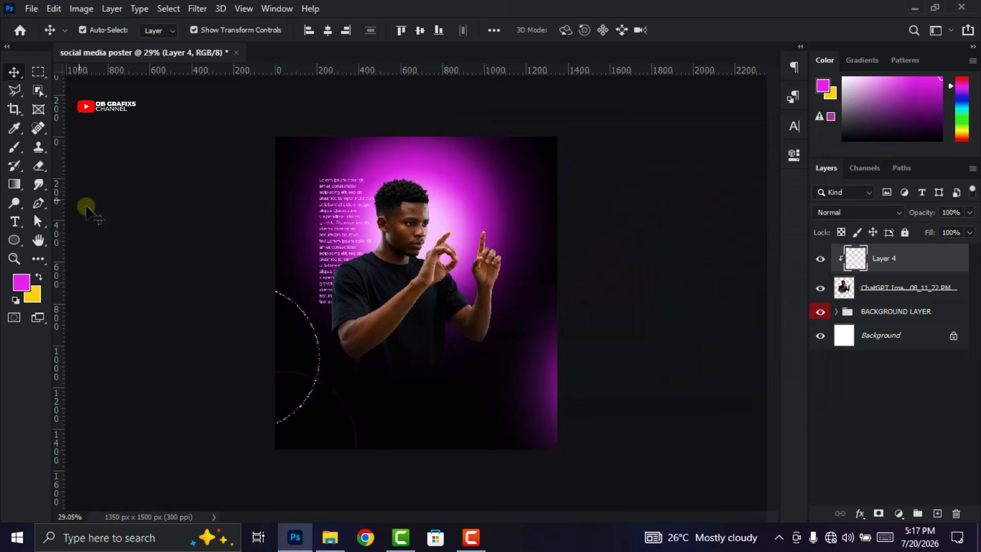
Brush magenta light over the man's left-hand shoulder, sleeve and hair on Layer 4 with a soft 500 px brush
left_click(14, 147)
key("ctrl+0")
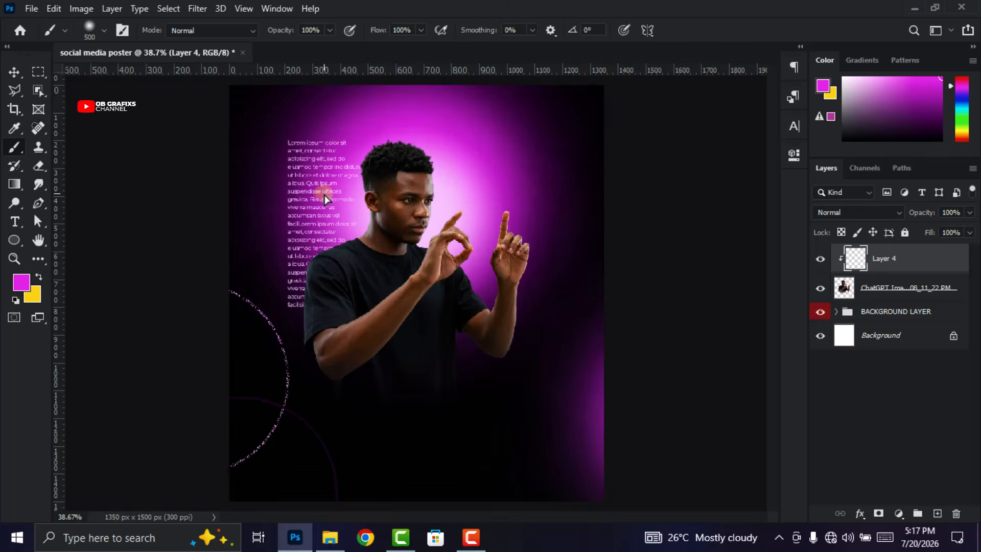
left_click(335, 198)
mouse_move(326, 208)
left_mouse_down()
mouse_move(263, 268)
mouse_move(265, 297)
mouse_move(286, 250)
left_mouse_up()
left_click(330, 121)
left_click(338, 108)
left_click(356, 117)
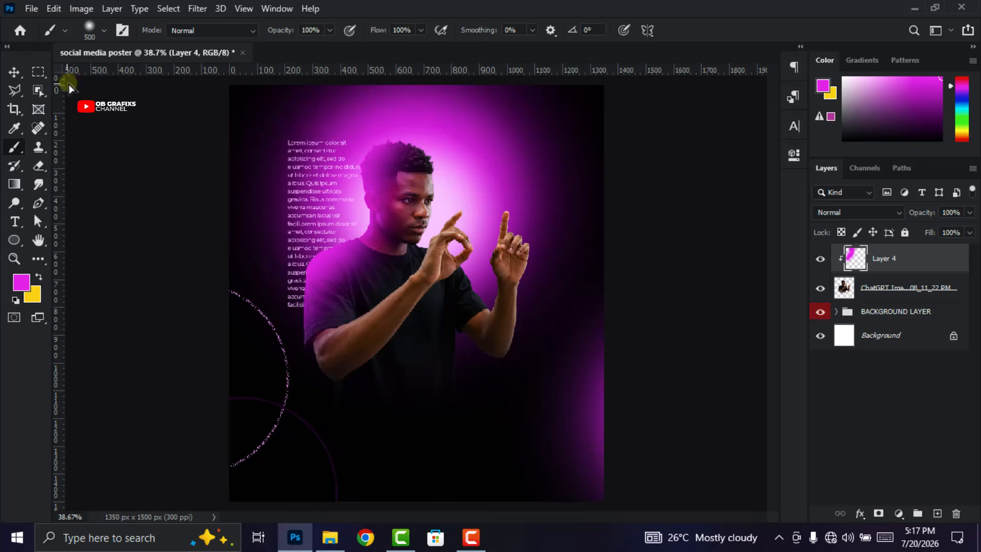
Set the clipped magenta layer's blend mode to Color and deselect it
left_click(14, 72)
scroll(400, 166, "down", 3)
scroll(503, 226, "up", 1)
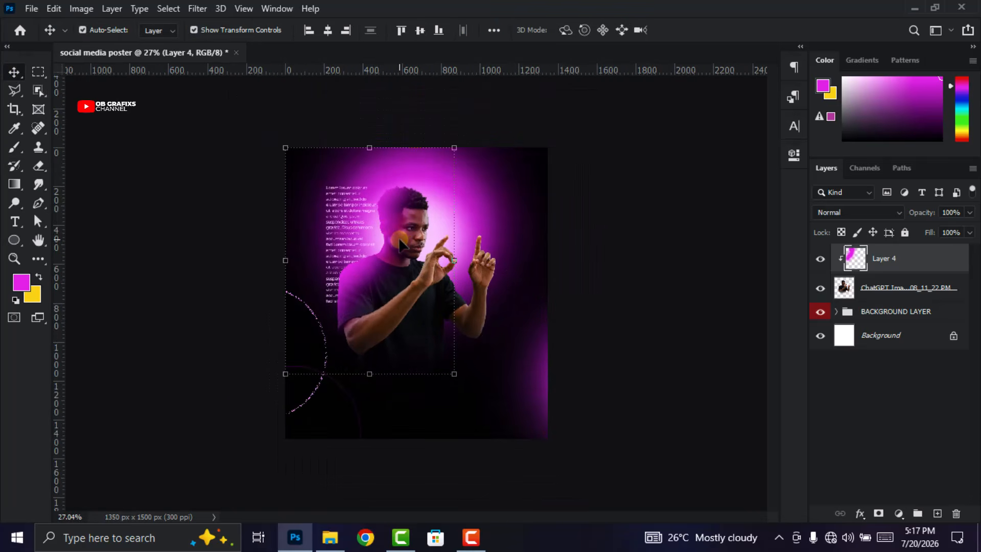
scroll(399, 244, "up", 1)
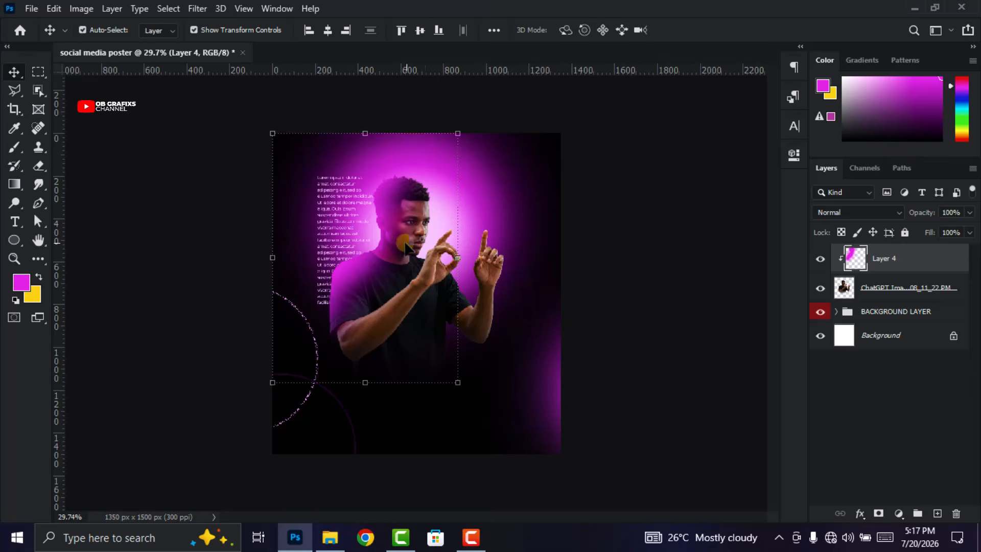
left_click(865, 213)
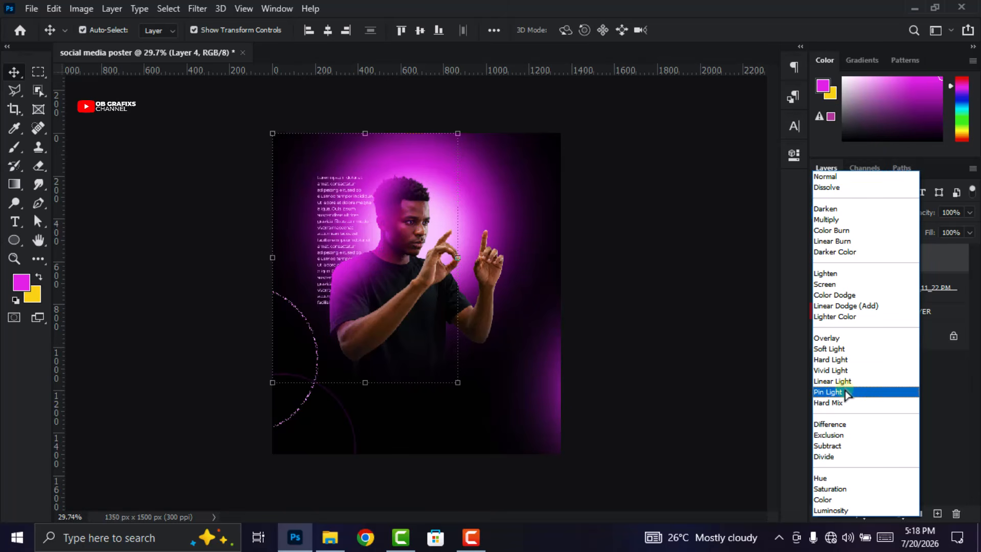
left_click(836, 500)
left_click(671, 317)
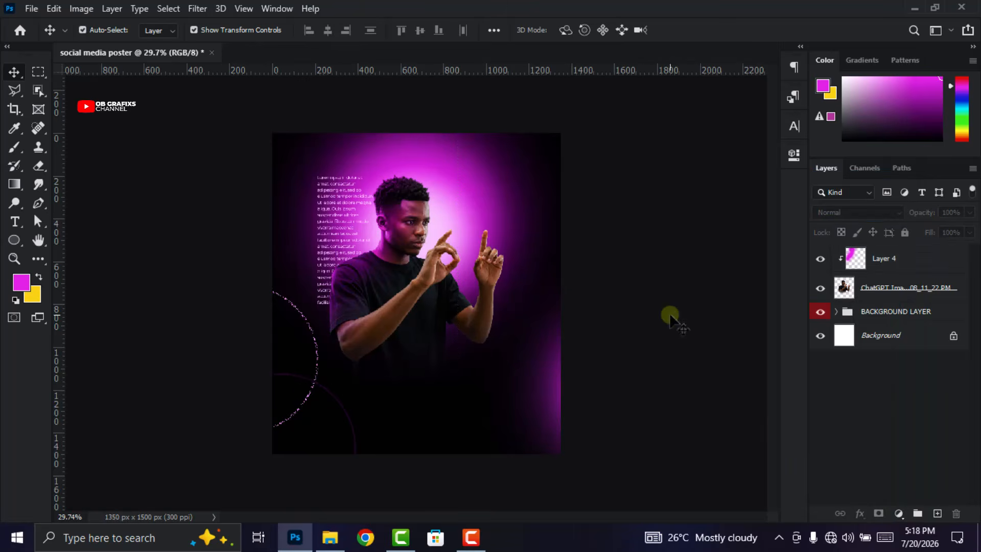
Open beacab41-944b-42ce-a016-05cec42c7ee9.png from File Explorer as a separate Photoshop document
left_click(330, 538)
left_click(392, 204)
left_click_drag(206, 172, 440, 296)
left_click_drag(408, 328, 271, 58)
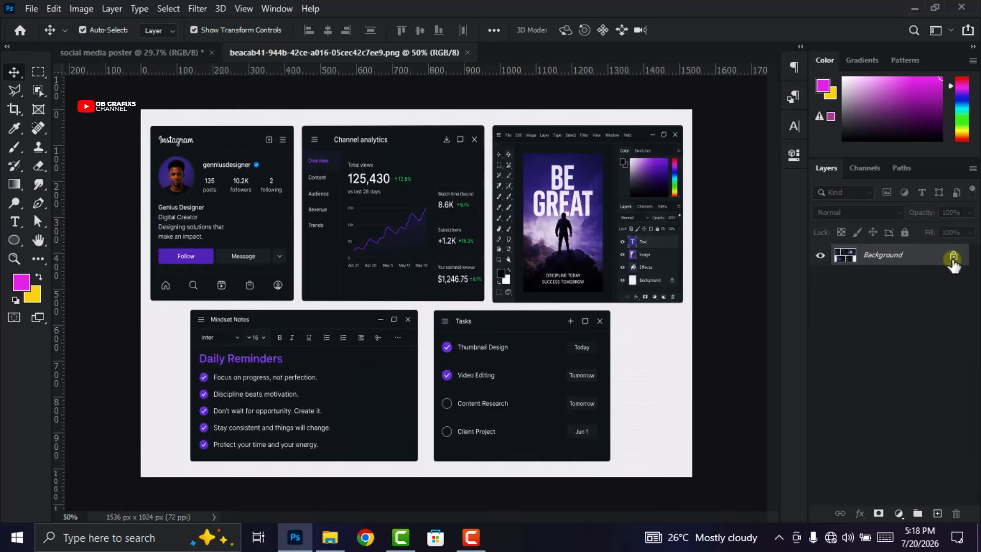
Unlock the panel image's Background layer and squash it vertically, leaving transparent strips above and below
left_click(953, 256)
scroll(445, 332, "down", 2)
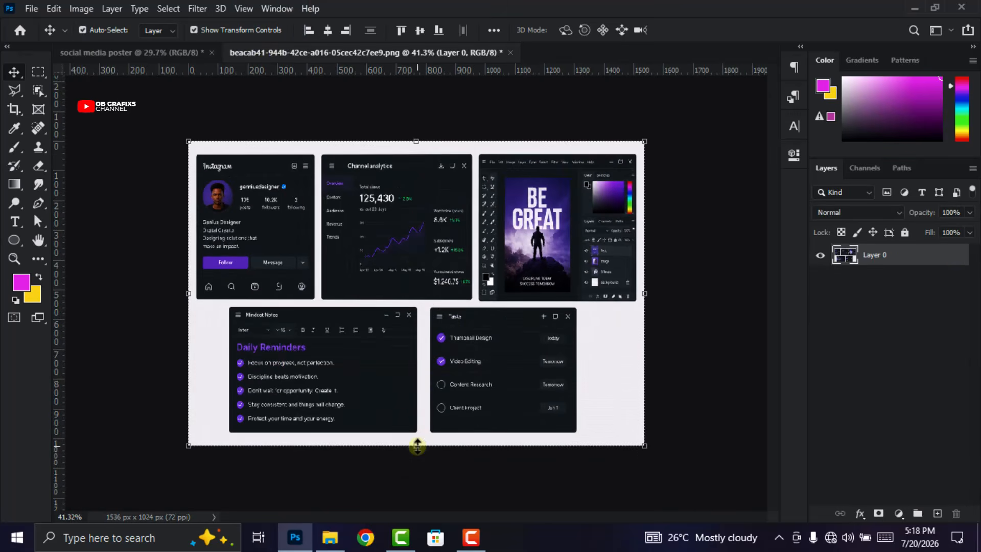
left_click_drag(417, 446, 417, 418)
left_click(712, 30)
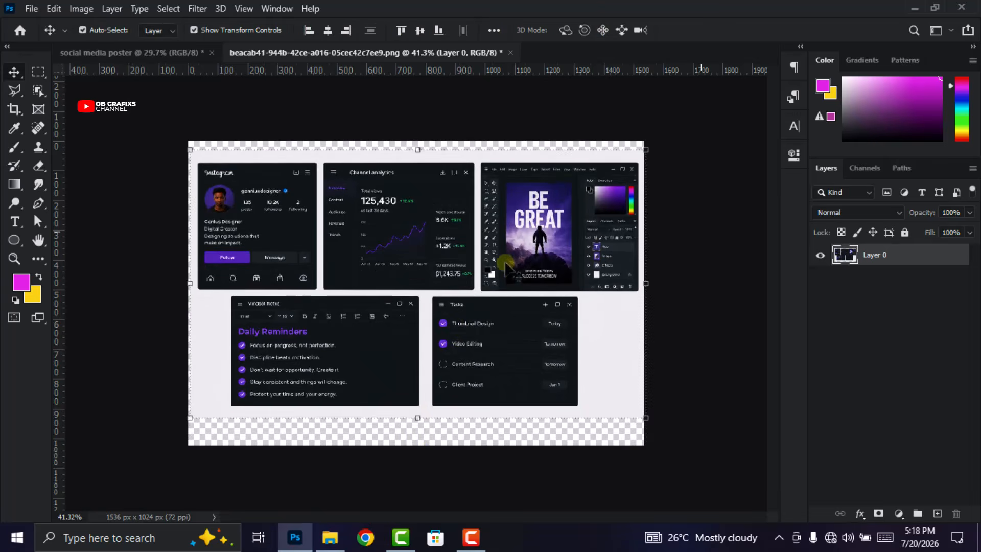
Remove the white backdrop around the interface panels with the Magic Eraser at tolerance 32
scroll(462, 266, "up", 1)
mouse_move(38, 165)
left_mouse_down()
mouse_move(84, 179)
mouse_move(91, 196)
left_mouse_up()
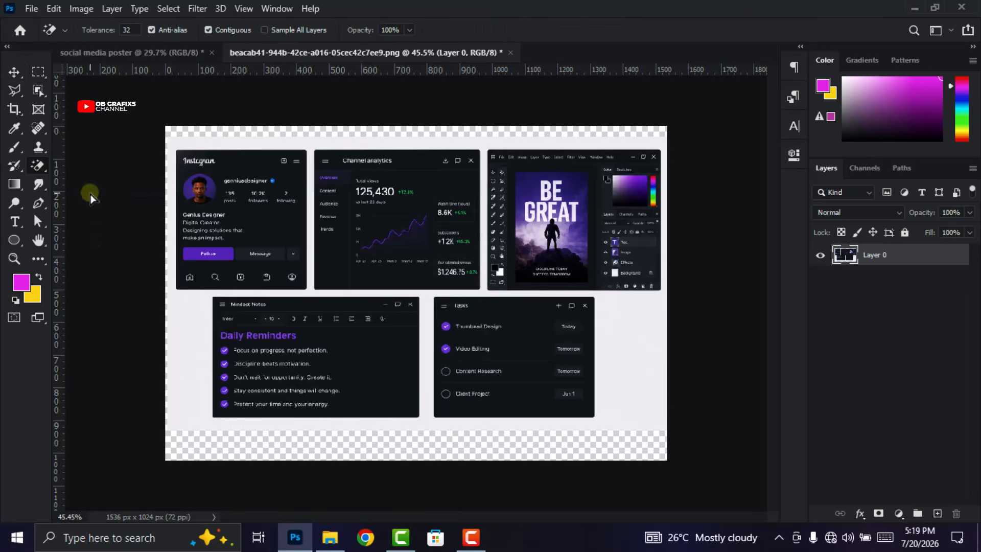
left_click(195, 349)
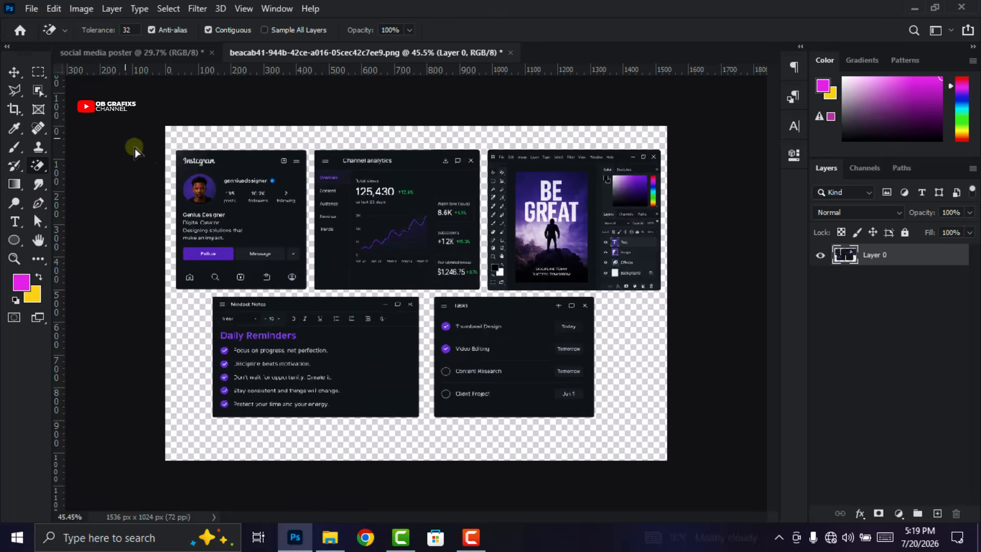
Cut the Instagram panel onto its own layer and place it over the man's chest in the social media poster document
left_click(39, 71)
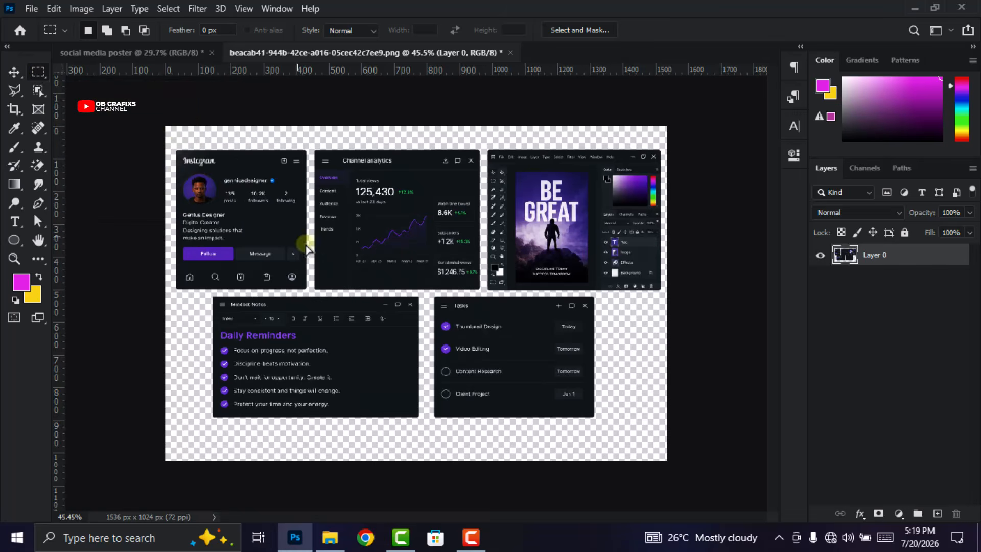
left_click_drag(173, 145, 309, 295)
right_click(271, 208)
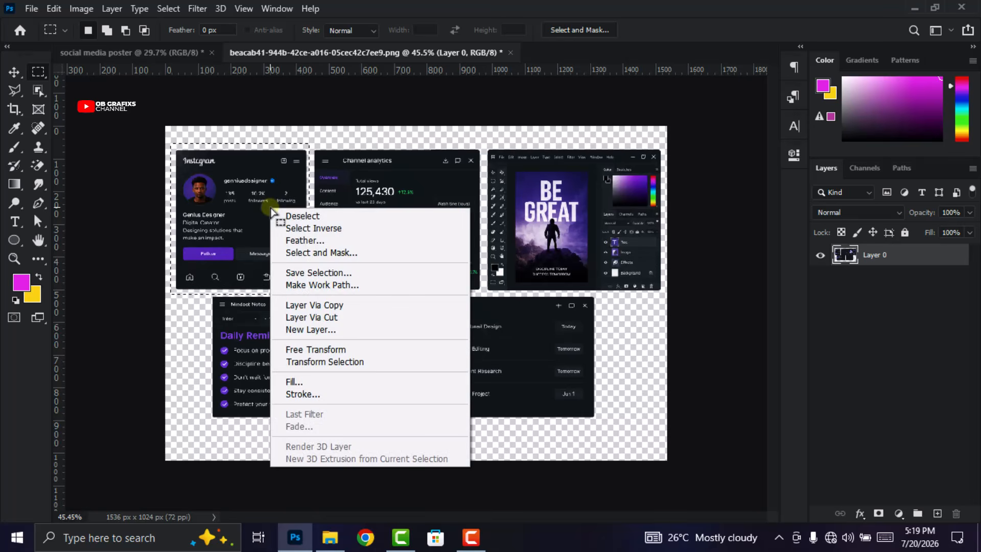
left_click(321, 317)
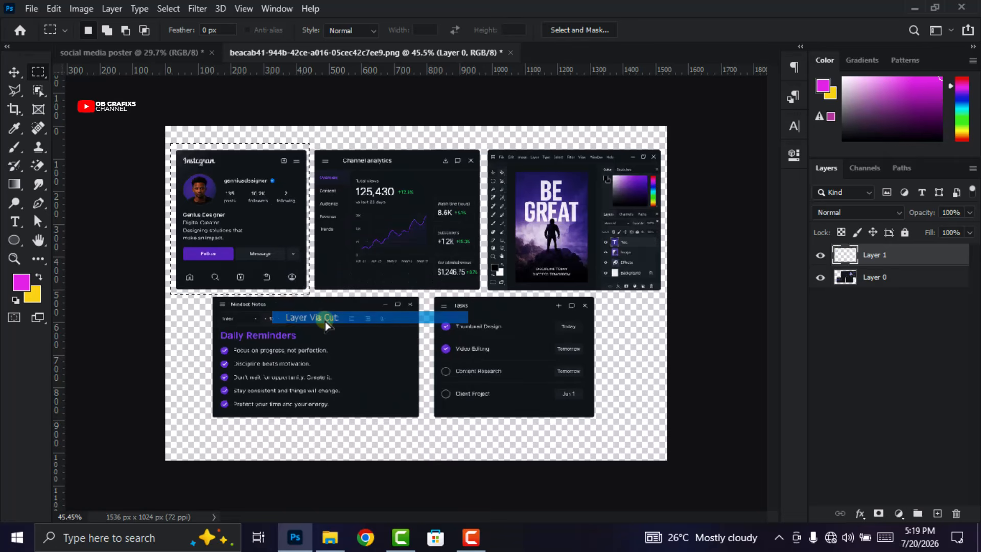
left_click(14, 71)
left_click_drag(202, 232, 174, 55)
left_click_drag(348, 225, 420, 297)
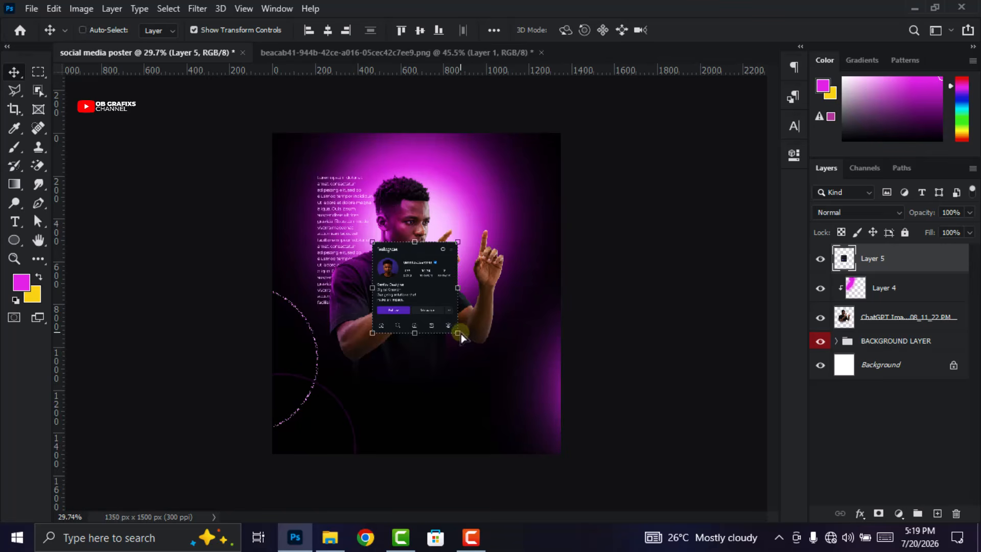
Distort the Instagram panel into a tilted perspective with a shorter right edge, and nudge it slightly upward
key("ctrl")
left_click_drag(458, 337, 440, 321)
left_click_drag(459, 247, 448, 234)
left_click_drag(377, 244, 380, 248)
left_click_drag(440, 318, 439, 315)
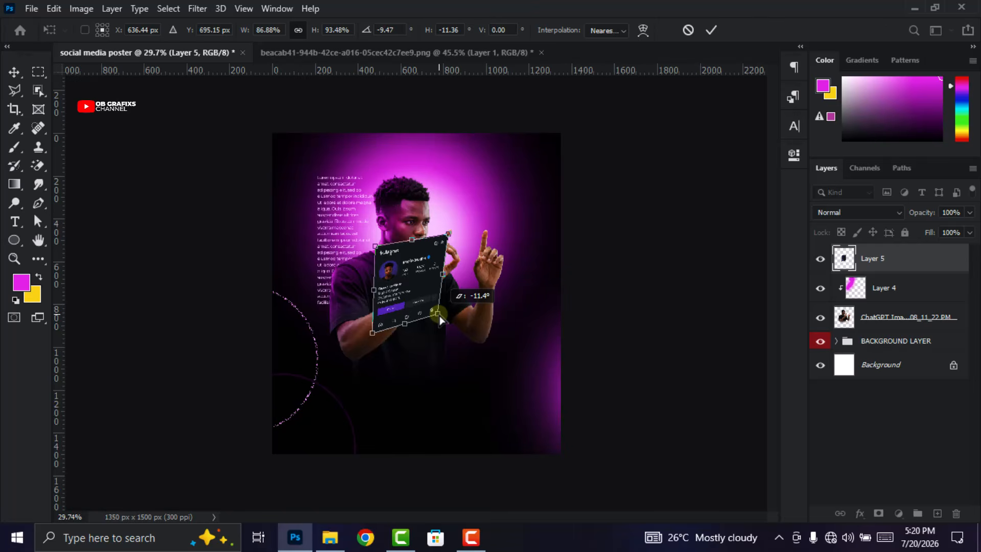
left_click(710, 30)
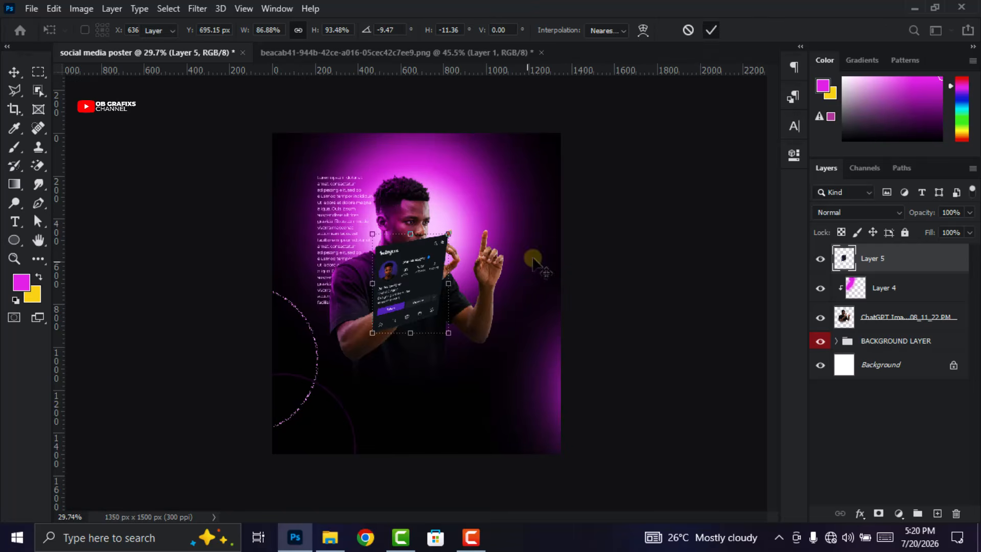
left_click(557, 233)
left_click_drag(423, 282, 424, 278)
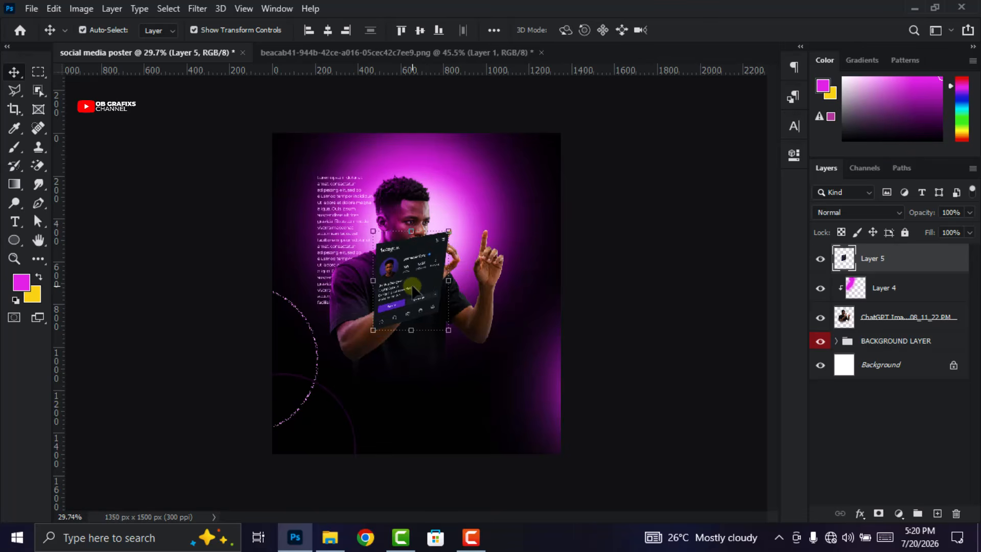
Set the Instagram panel layer's blend mode to Screen and convert the layer to a Smart Object
left_click(846, 213)
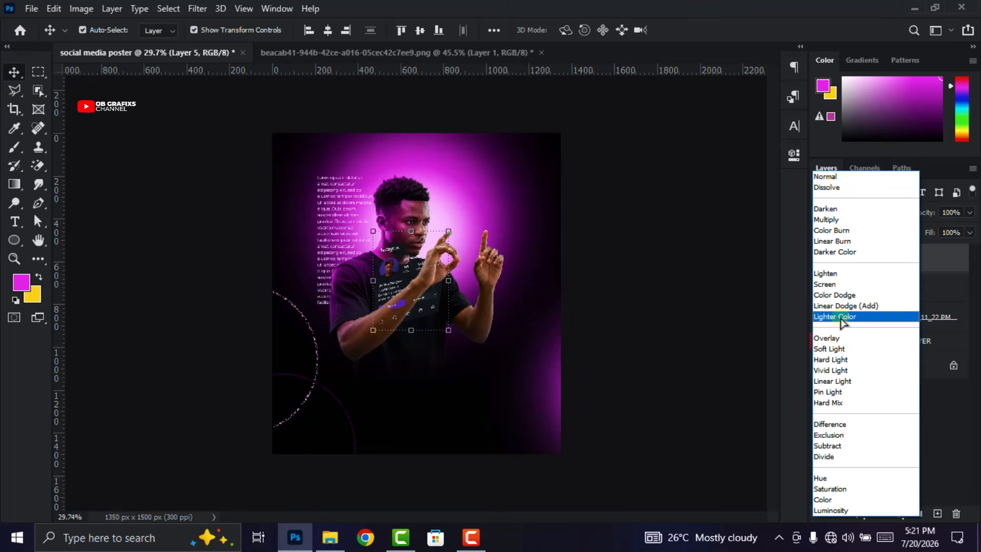
left_click(834, 287)
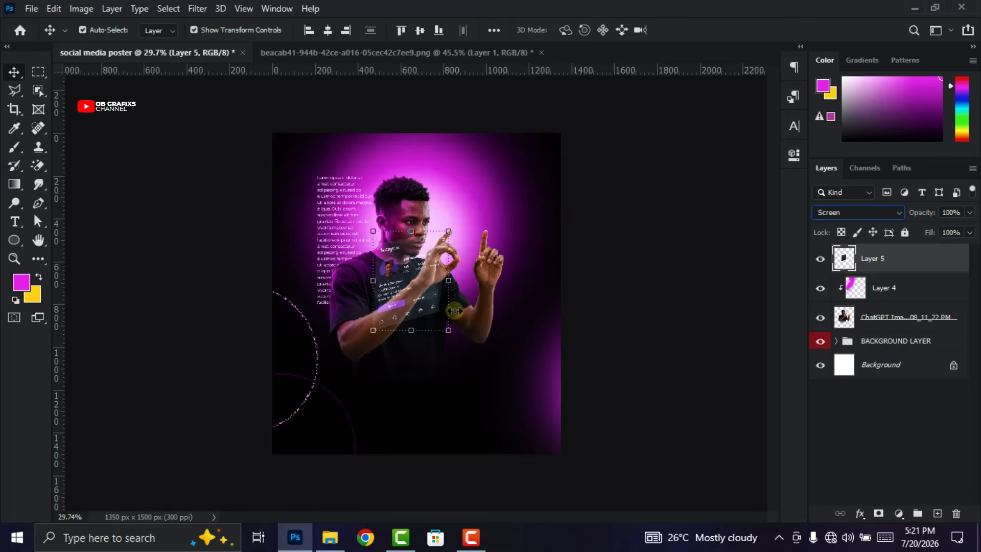
right_click(943, 258)
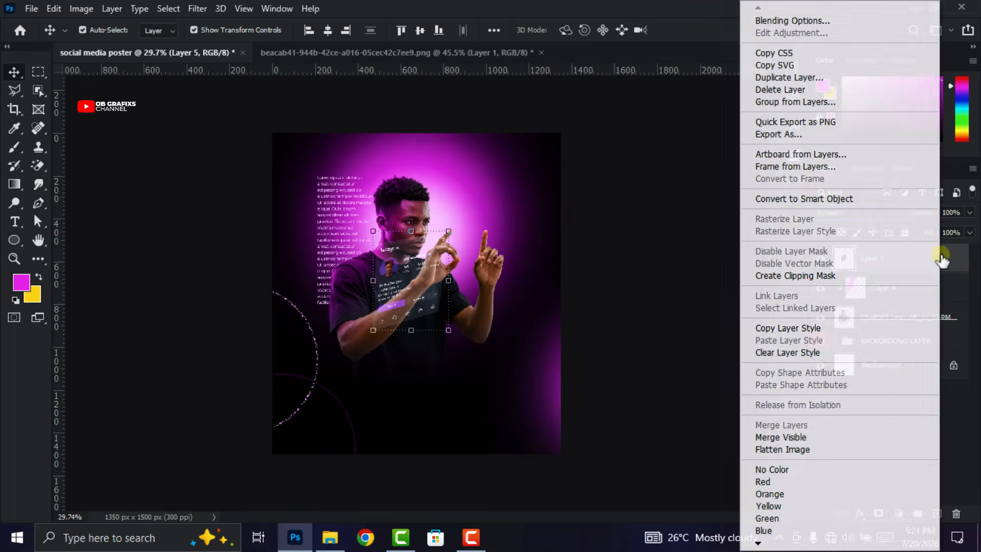
left_click(802, 200)
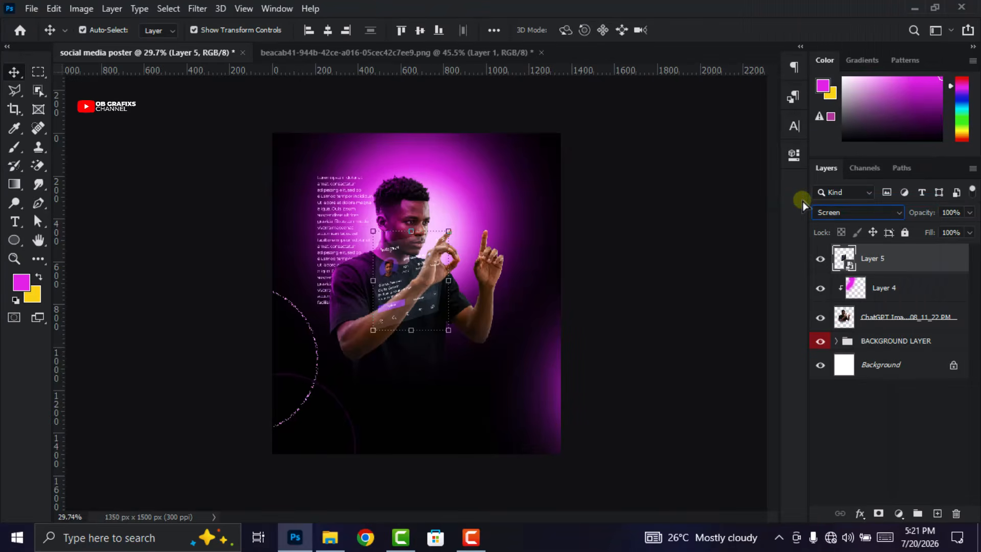
Add a 3 px outside Stroke in colour #e97cfc at 100% opacity to the Instagram panel layer
left_click(860, 514)
left_click(874, 410)
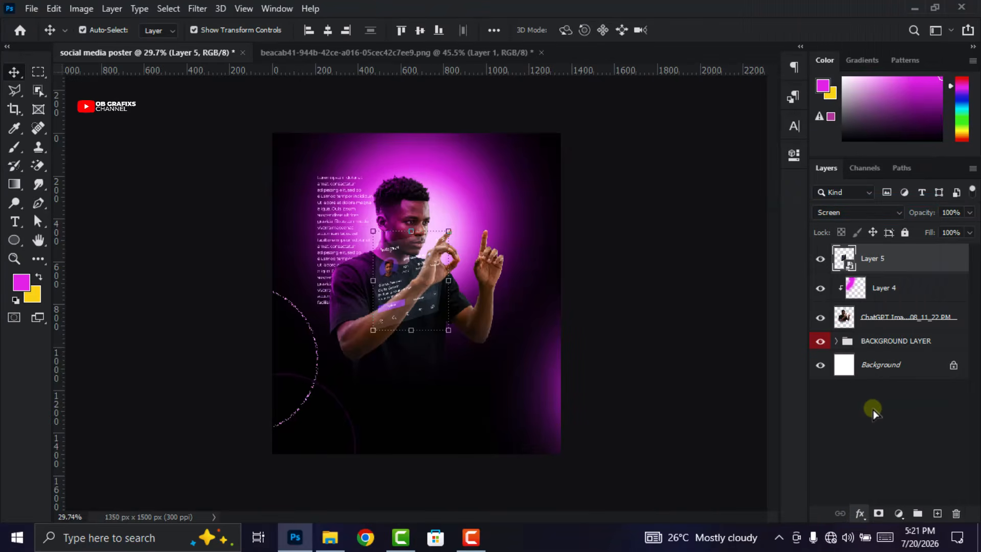
mouse_move(372, 131)
left_mouse_down()
mouse_move(636, 152)
mouse_move(599, 129)
left_mouse_up()
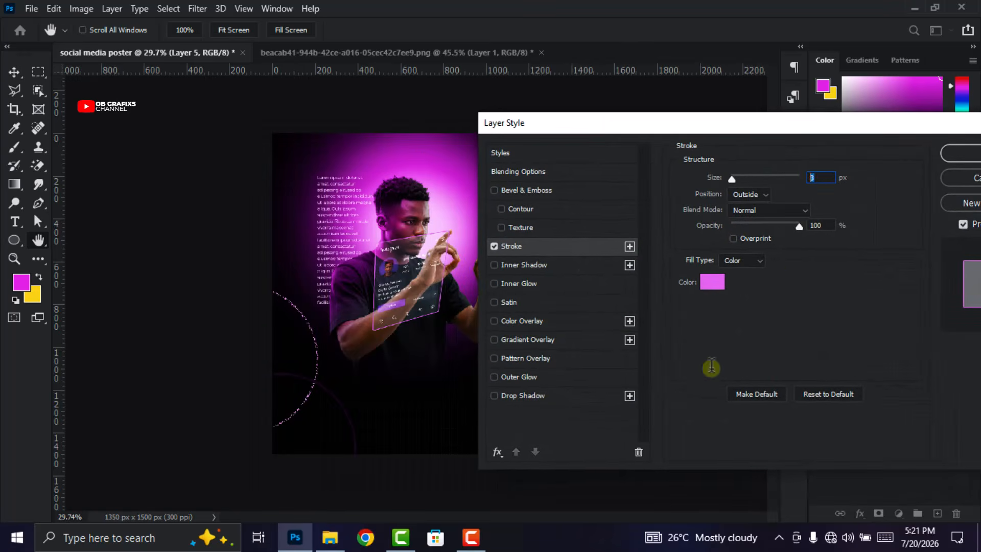
left_click(712, 281)
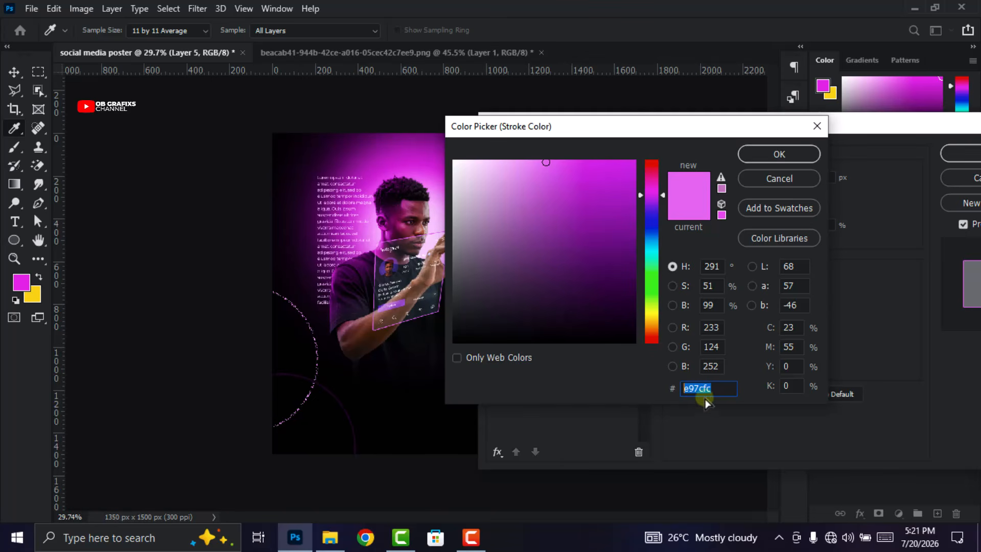
left_click(778, 156)
left_click_drag(820, 133, 695, 137)
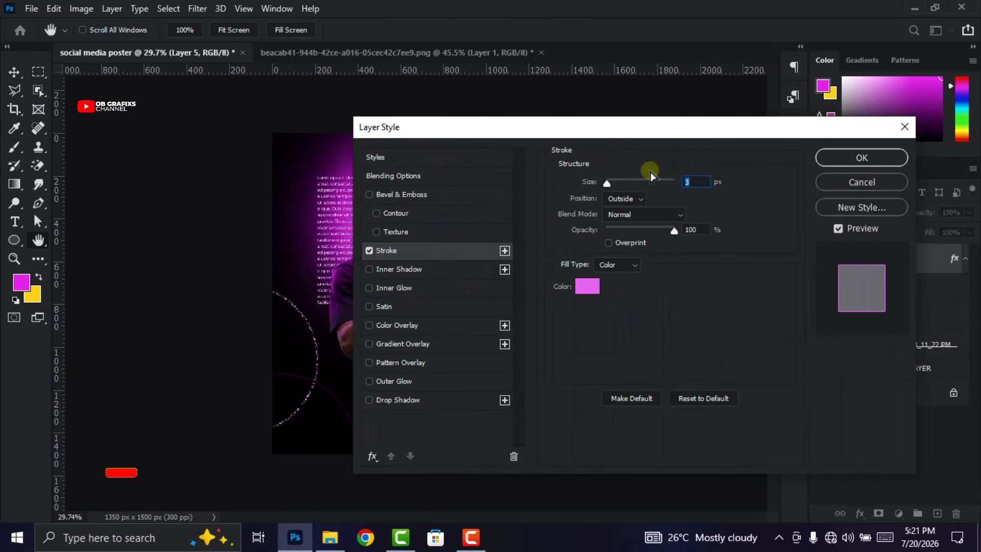
left_click(851, 159)
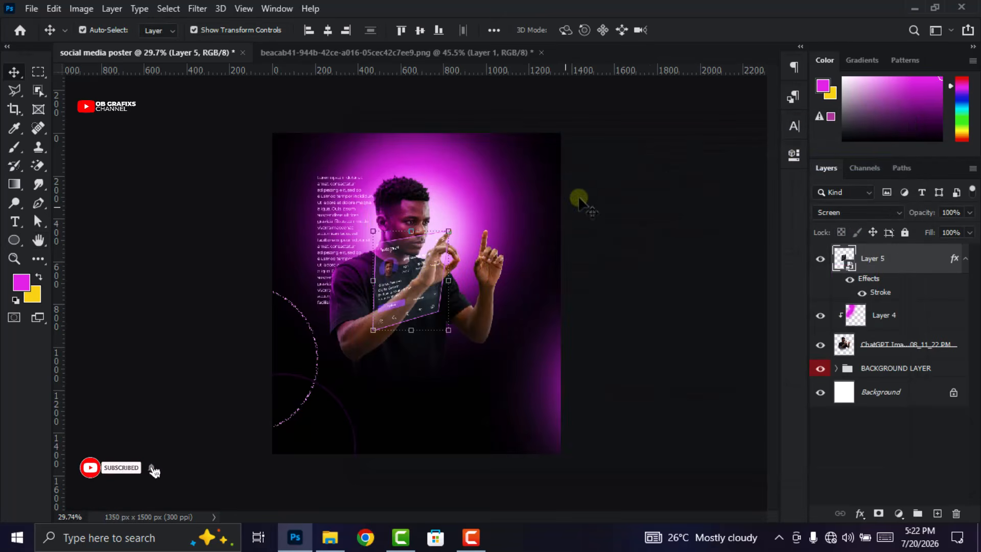
Apply Color Balance to the Instagram panel with the Shadows' magenta–green level at -30, and collapse the layer's effects list
left_click(82, 9)
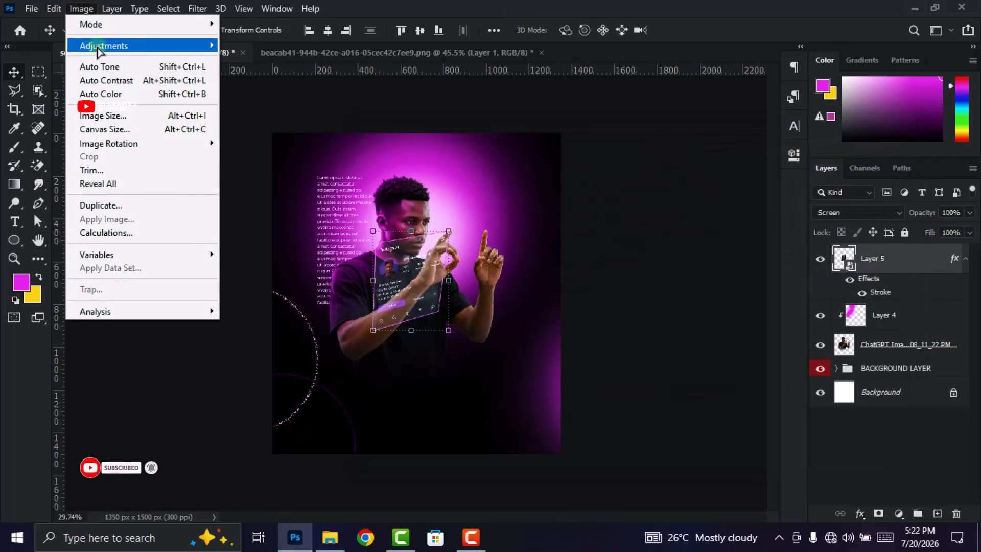
mouse_move(100, 46)
left_click(252, 135)
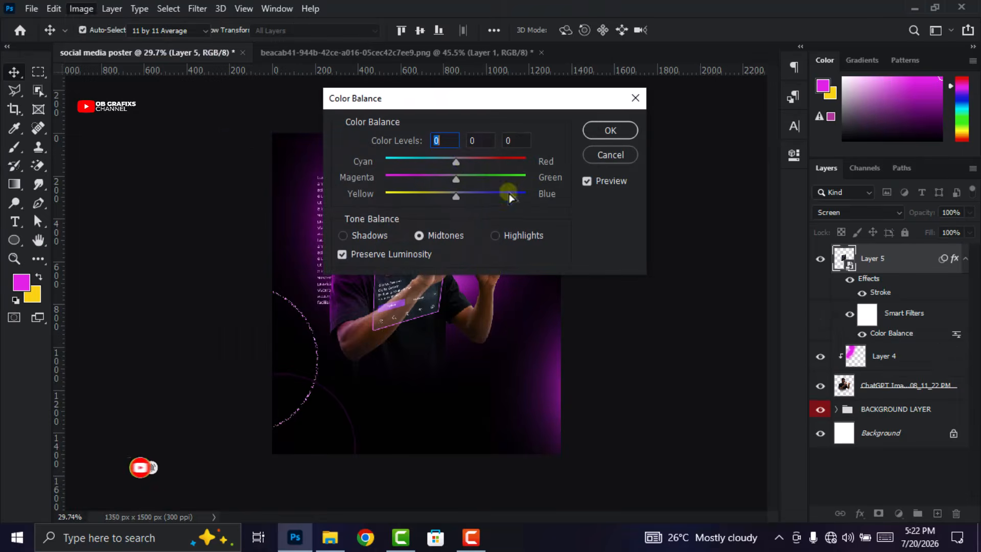
left_click(345, 235)
left_click_drag(443, 99, 671, 90)
left_click_drag(685, 171, 629, 176)
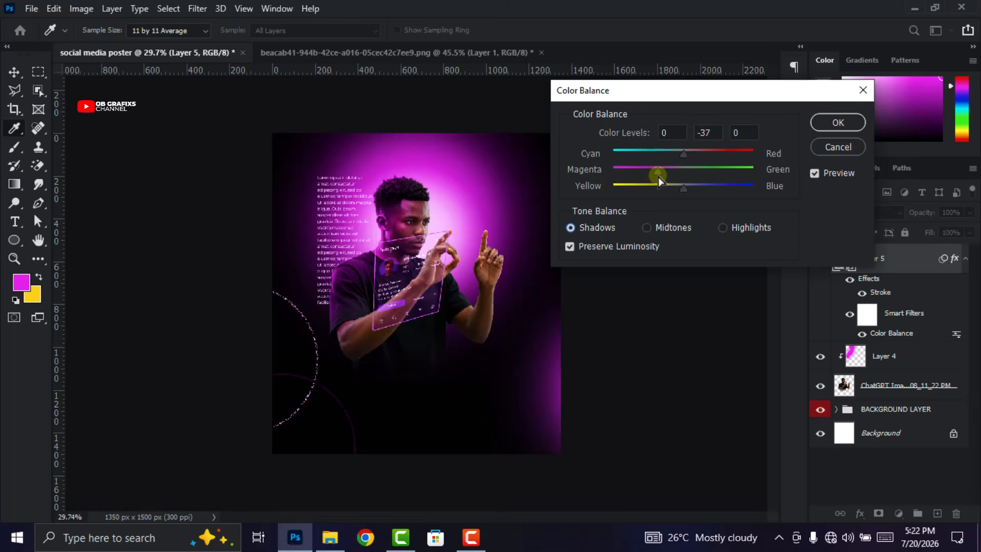
left_click_drag(658, 176, 664, 177)
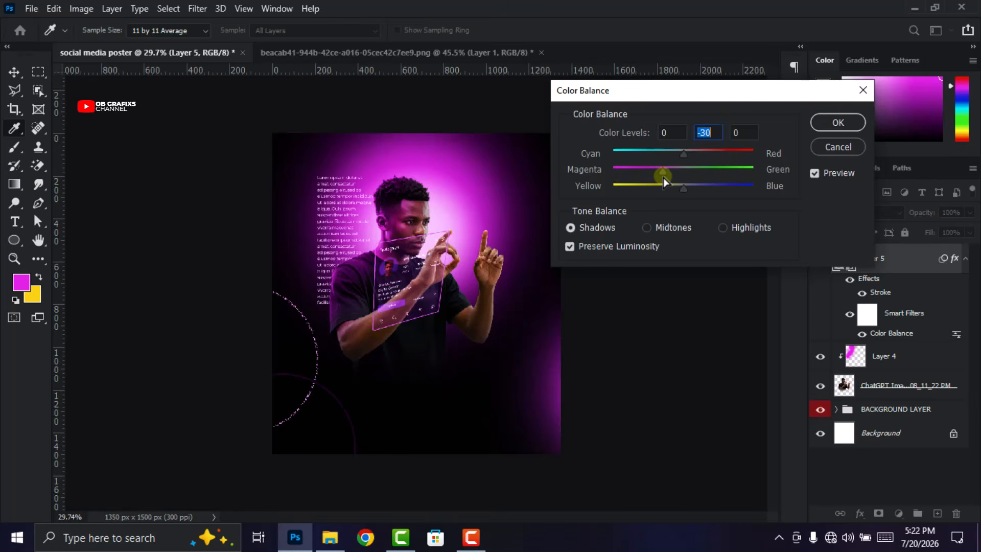
left_click(838, 123)
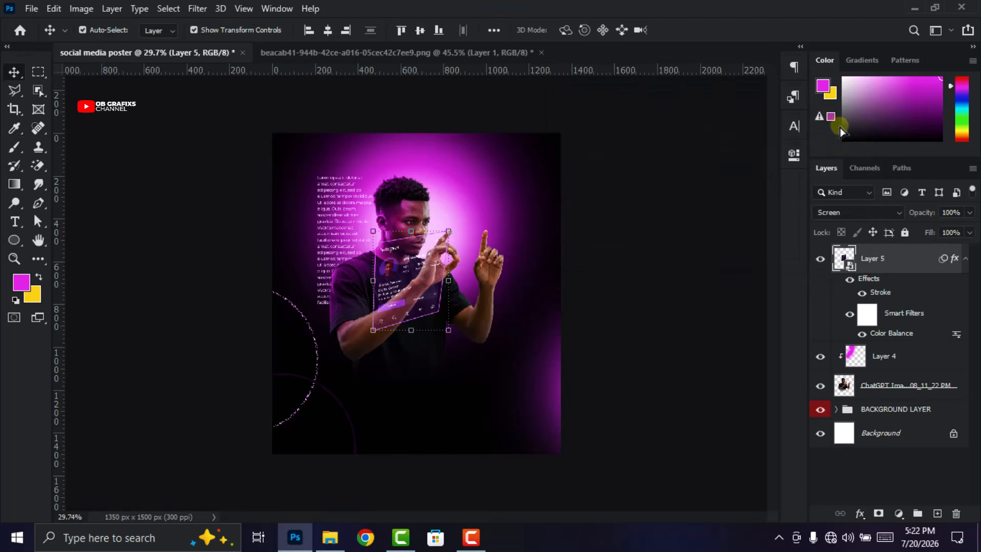
left_click(965, 259)
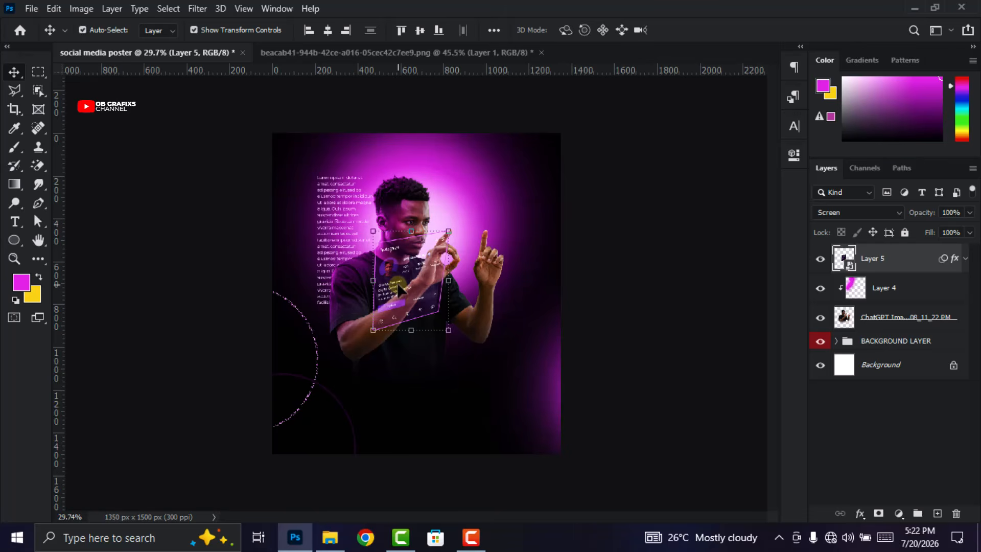
Duplicate the Instagram panel layer and link the copy with the original
key("ctrl+j")
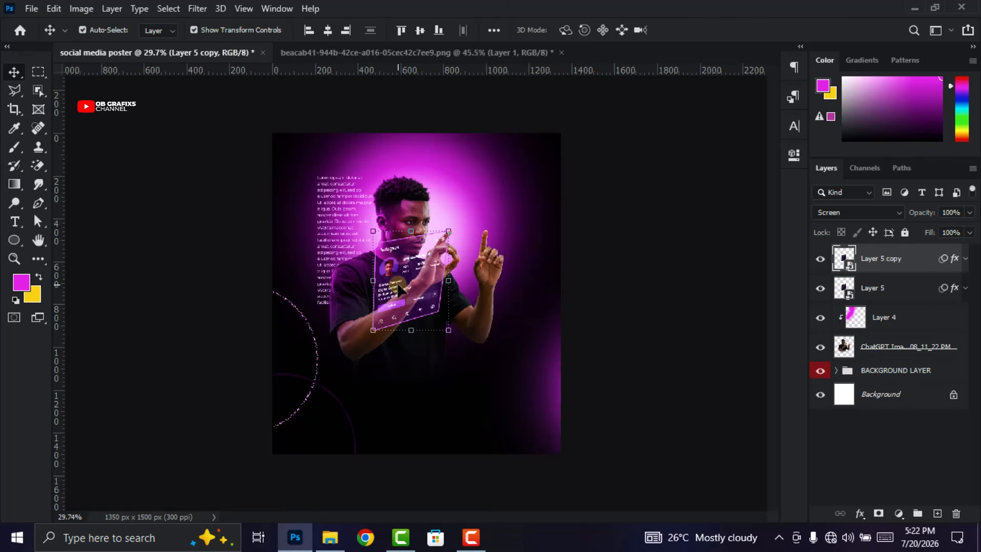
left_click(894, 291)
left_click(898, 267, "shift")
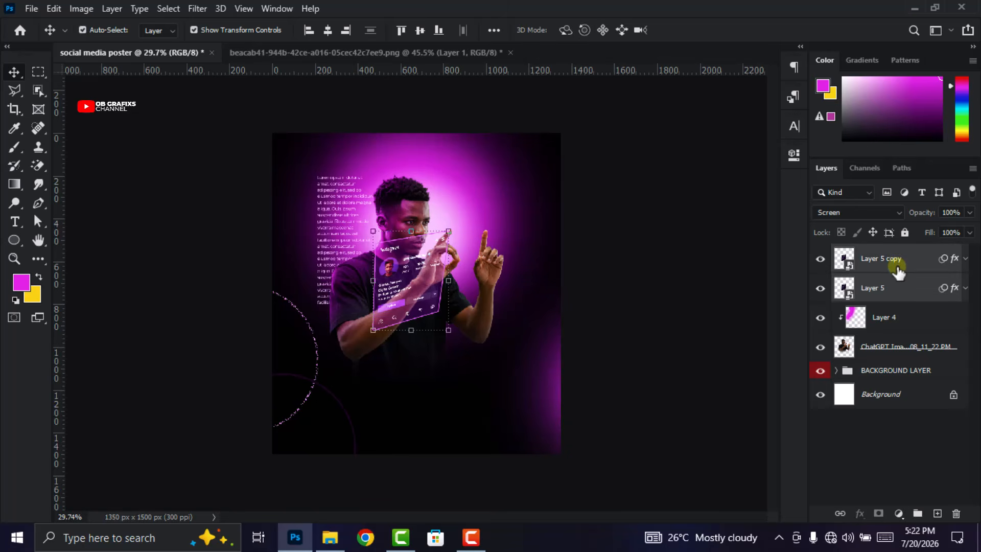
right_click(898, 273)
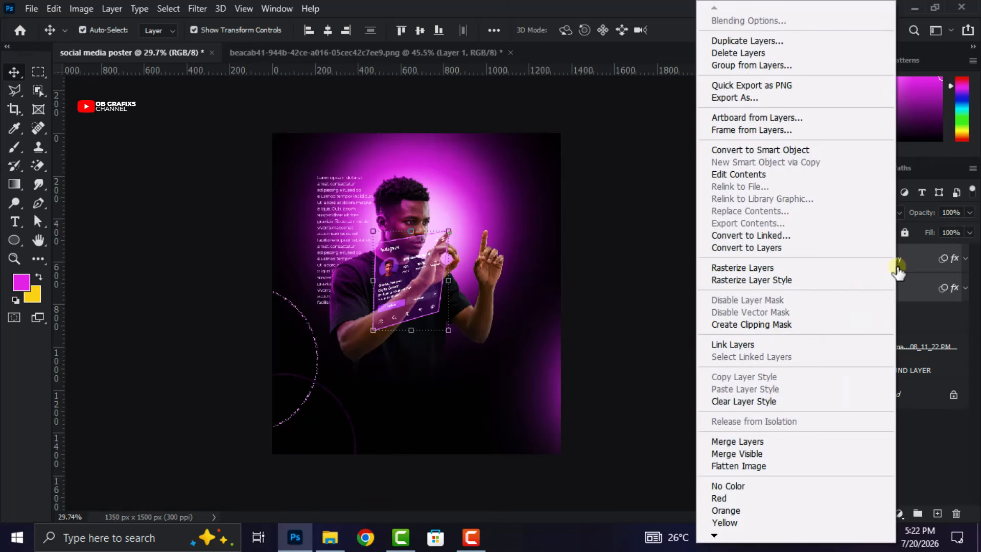
left_click(766, 346)
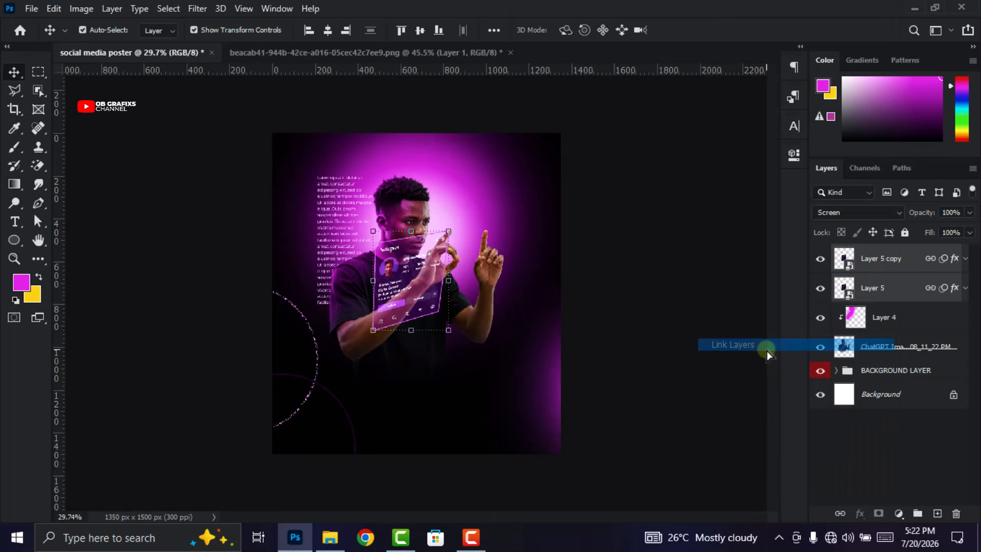
Move the linked Instagram panel layers slightly down over the man's chest and deselect them
left_click(676, 297)
scroll(420, 325, "down", 1)
left_click(404, 288)
left_click_drag(407, 291, 405, 295)
left_click(683, 287)
scroll(431, 277, "up", 1)
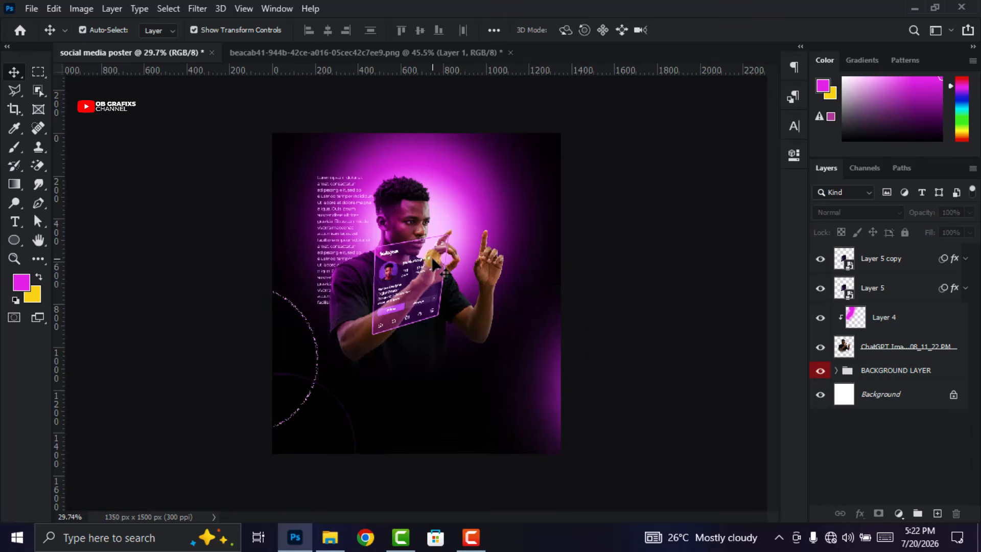
In the panel image, hide Layer 1 and cut the Channel analytics panel from Layer 0 onto its own layer
left_click(424, 55)
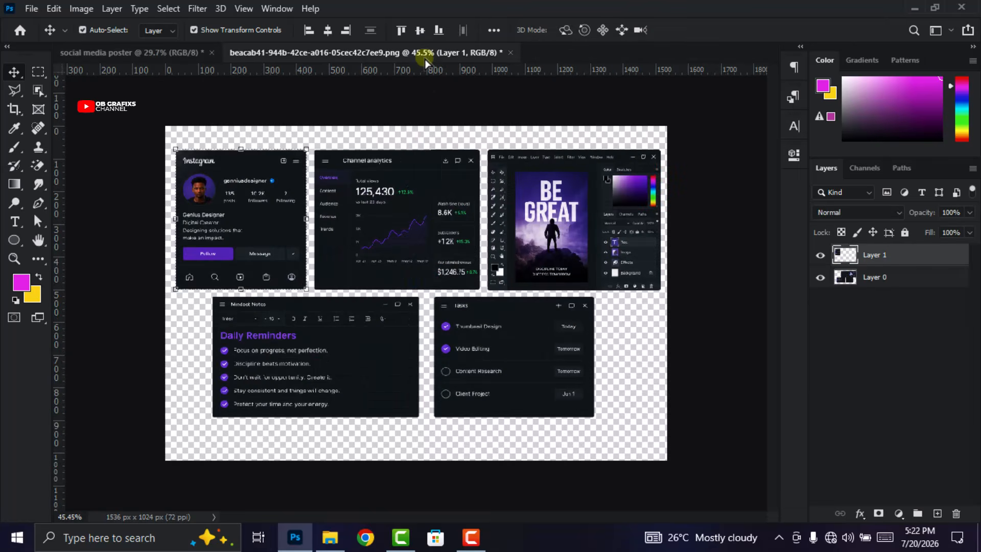
left_click(876, 278)
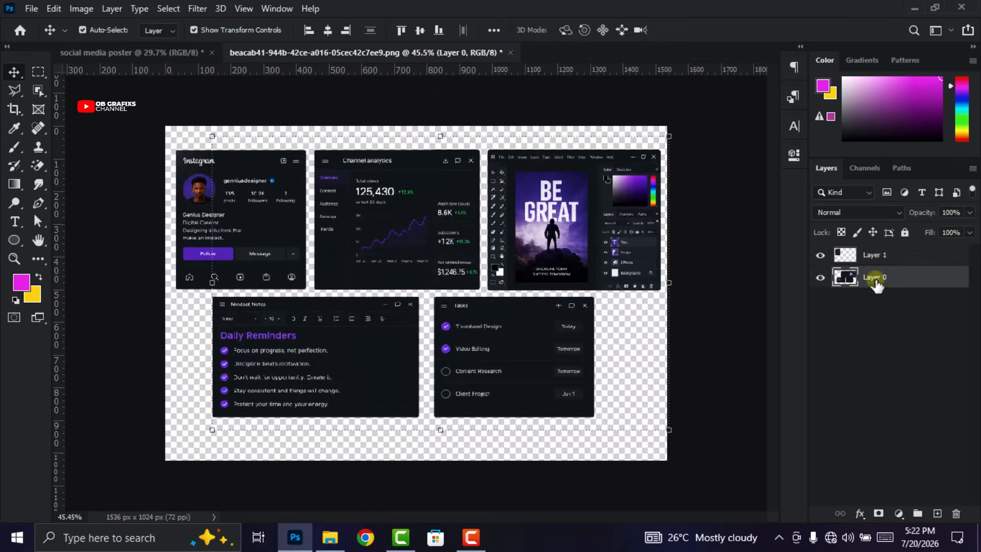
left_click(821, 255)
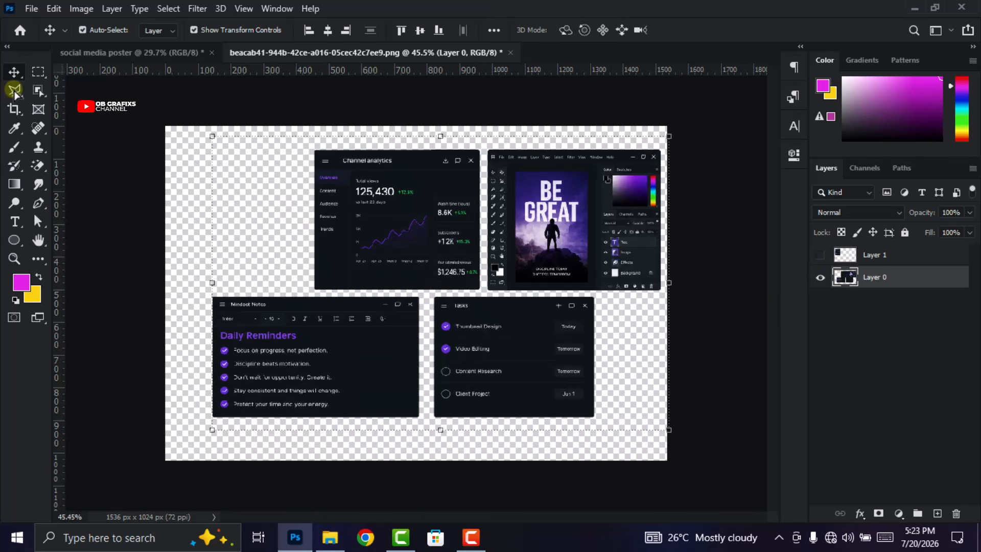
left_click(38, 72)
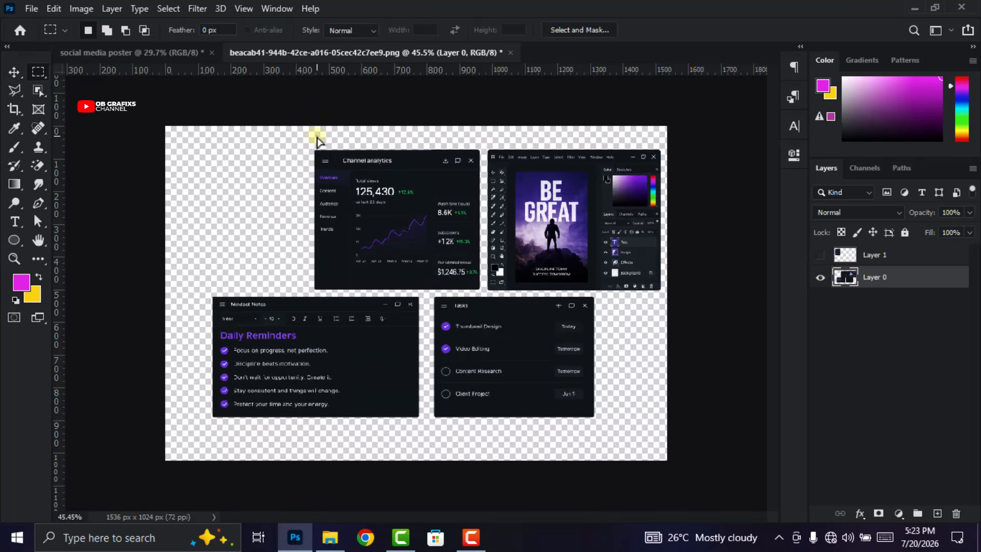
left_click_drag(290, 137, 486, 291)
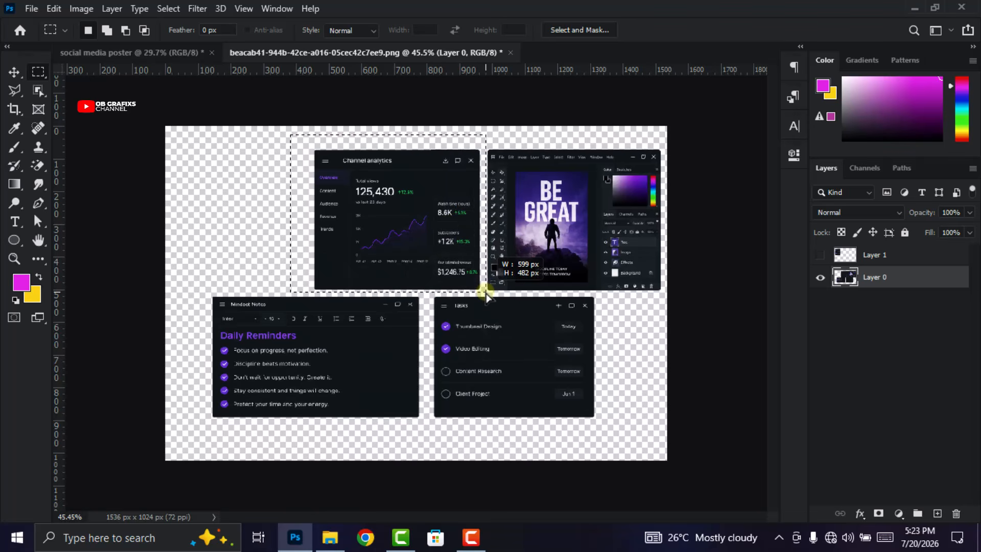
right_click(429, 196)
left_click(511, 304)
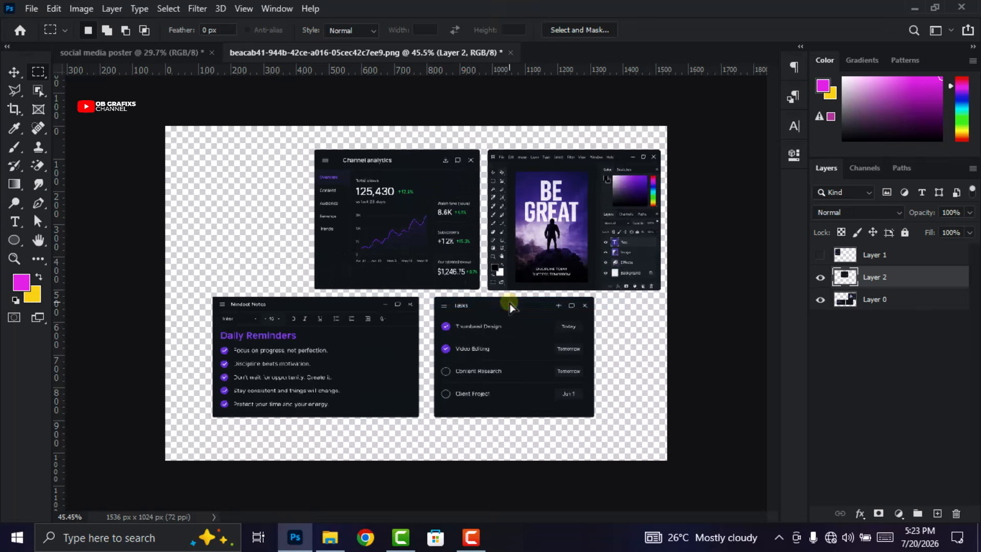
Bring the Channel analytics panel into the social media poster, overlapping the Instagram panel in front of the man's hands
left_click(14, 71)
left_click_drag(408, 250, 170, 54)
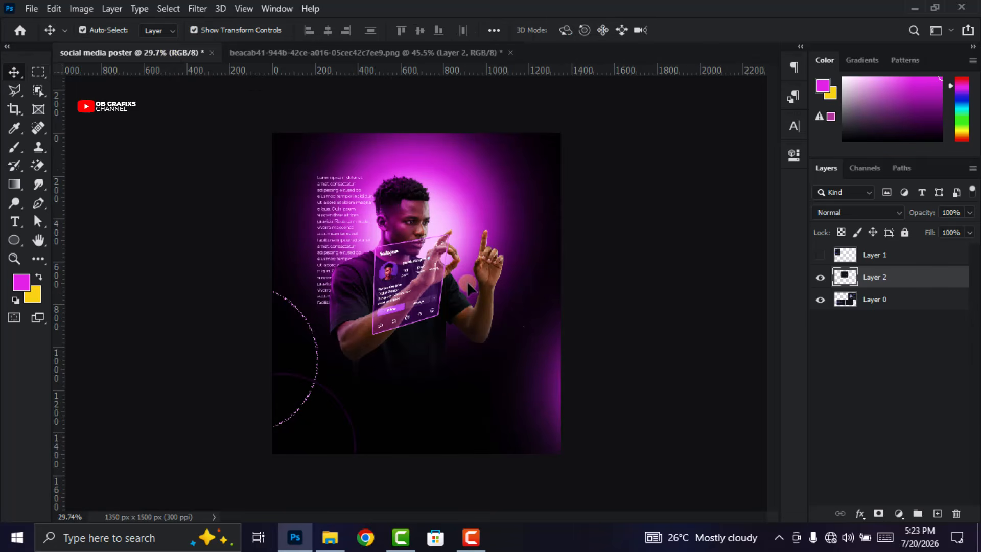
left_click_drag(467, 283, 467, 283)
Distort the Channel analytics panel into a tilted perspective with a shorter right edge, matching the Instagram panel
left_click_drag(522, 328, 498, 309)
left_click_drag(521, 238, 507, 229)
left_click_drag(499, 309, 503, 304)
left_click_drag(413, 241, 449, 238)
left_click(710, 30)
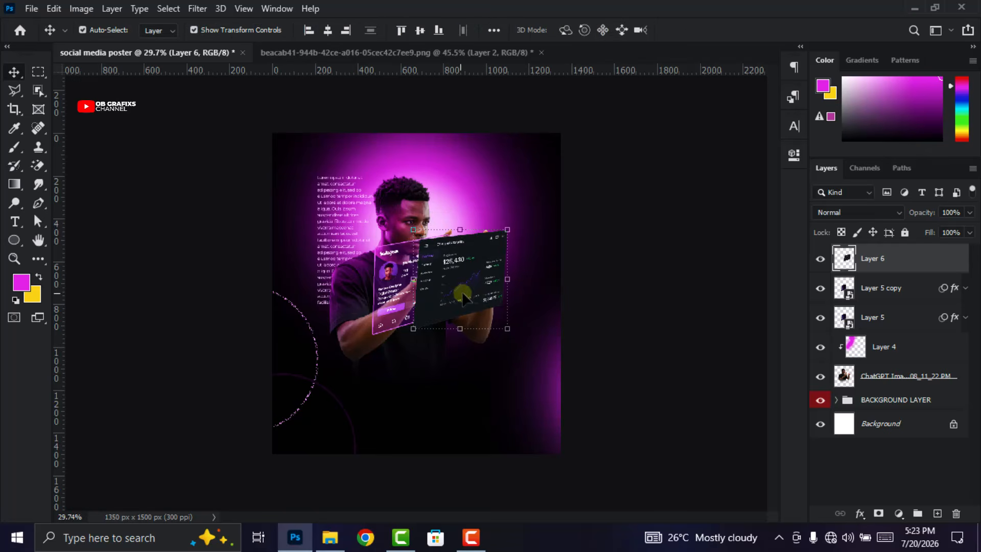
Move the Channel analytics panel up and to the right of the Instagram panel, over the man's raised hand
left_click_drag(452, 291, 522, 249)
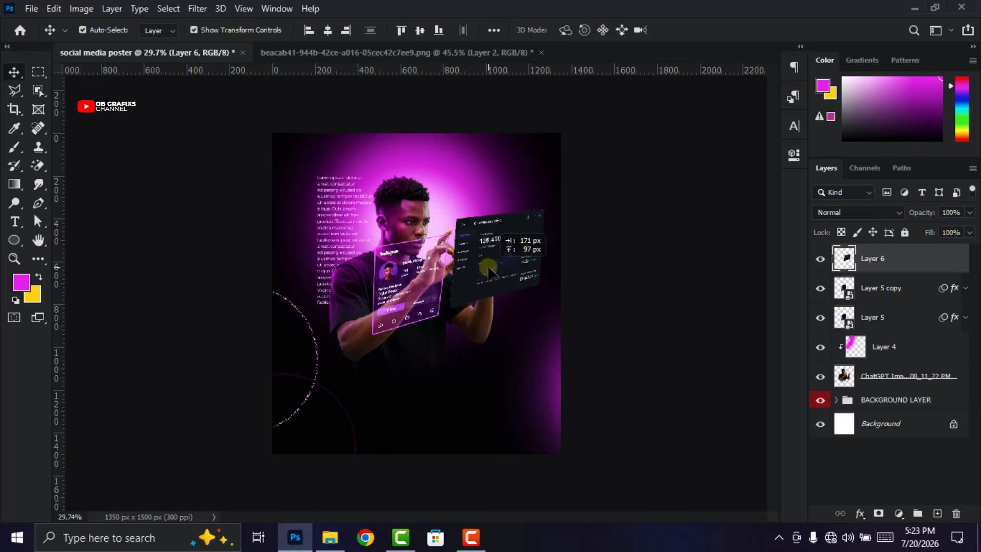
key("ctrl+t")
left_click(710, 33)
left_click(595, 275)
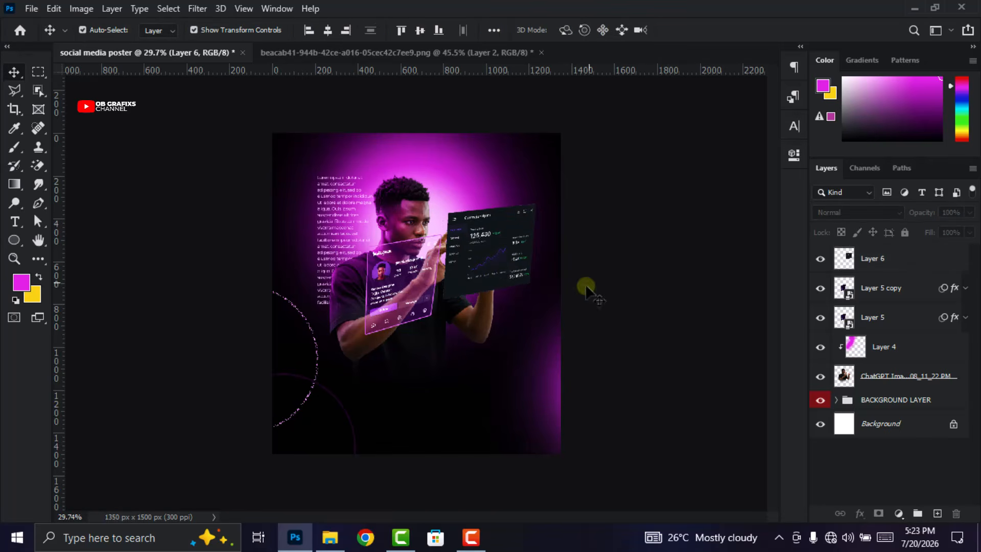
left_click_drag(504, 263, 503, 268)
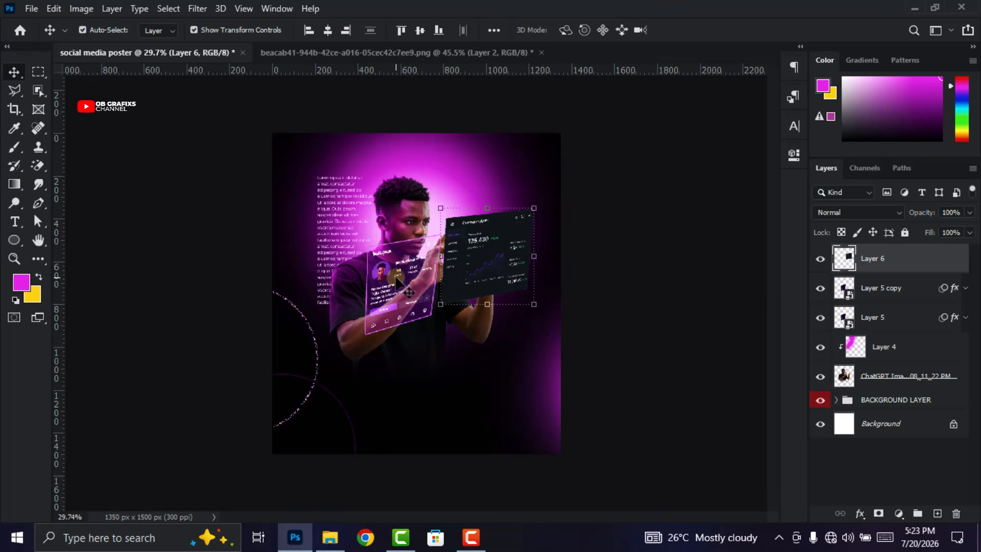
Set the Channel analytics panel's blend mode to Screen and convert the layer to a smart object
left_click(850, 216)
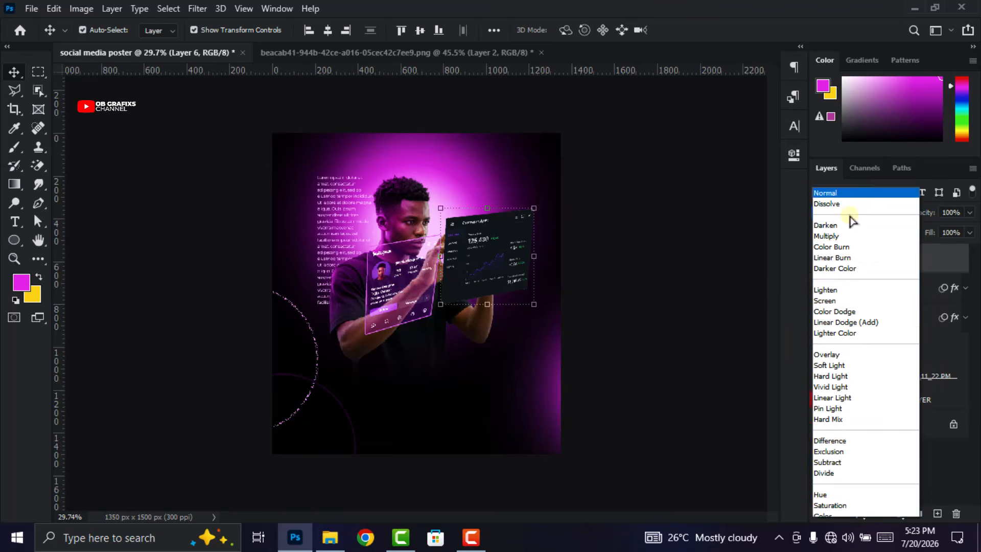
left_click(850, 285)
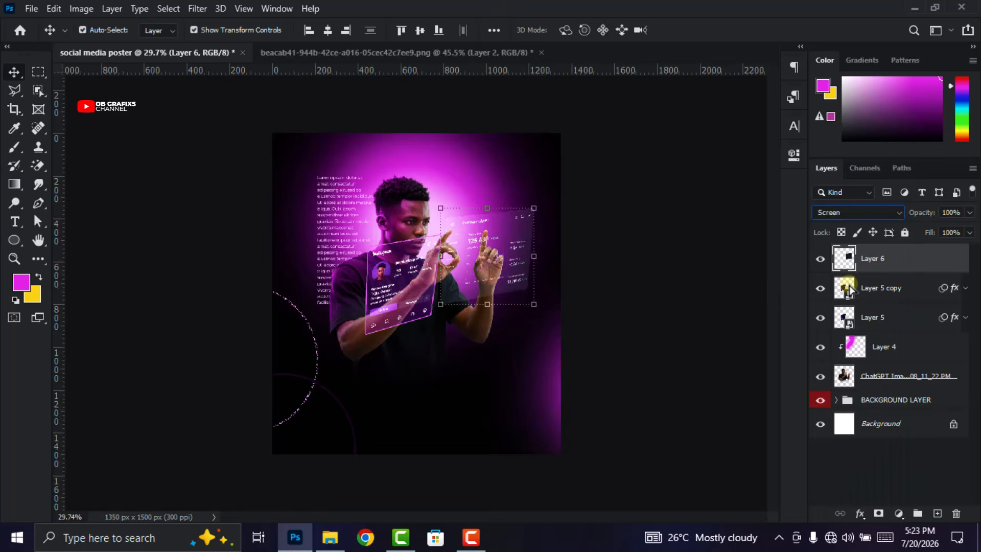
right_click(912, 261)
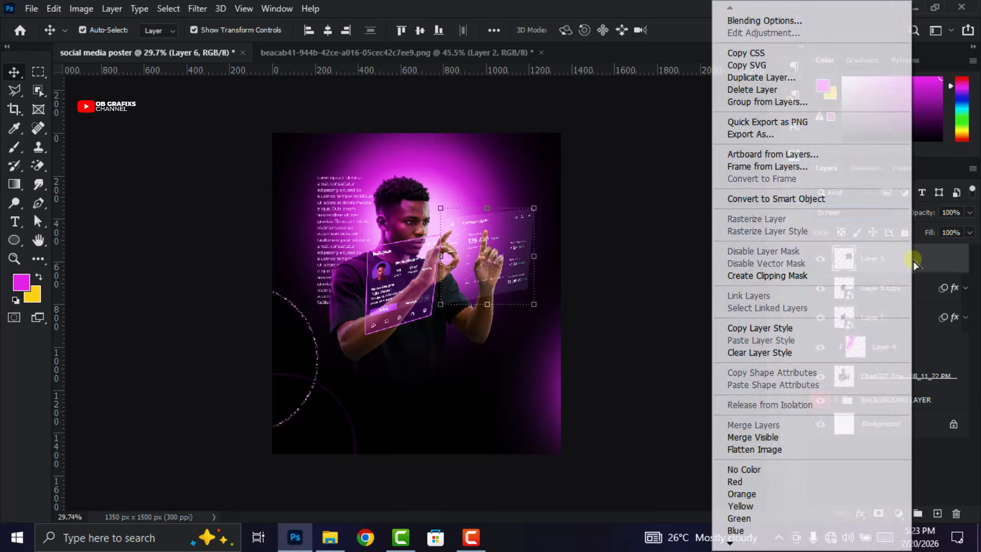
left_click(779, 202)
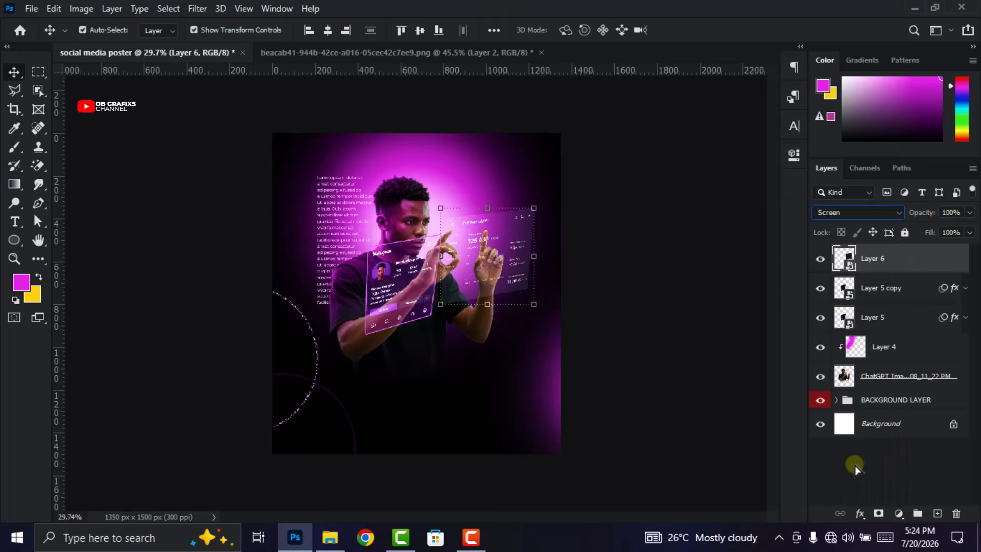
Add a Stroke layer style to the Channel analytics panel
left_click(859, 514)
left_click(877, 408)
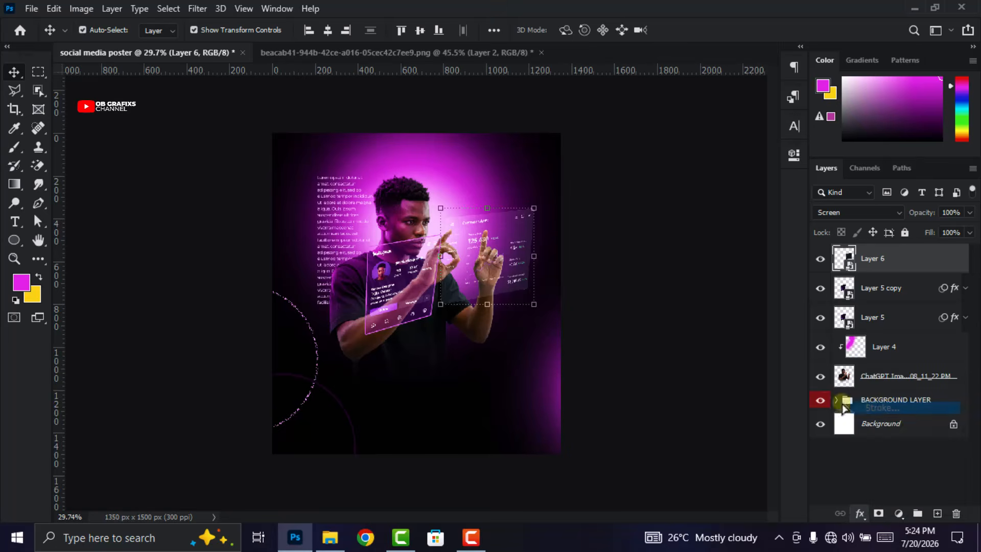
left_click(853, 159)
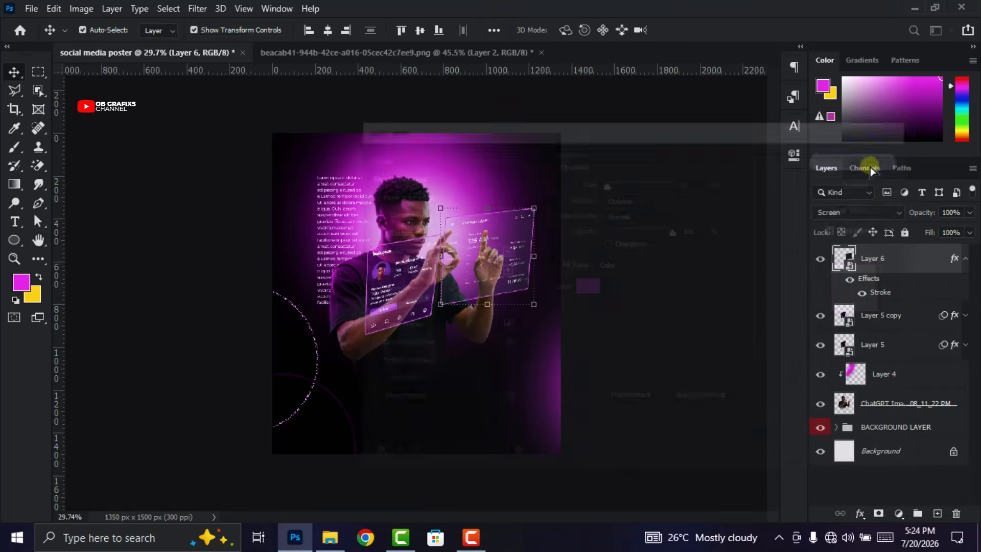
Apply Color Balance to the Channel analytics panel with the shadows' magenta-green level at -65
left_click(80, 10)
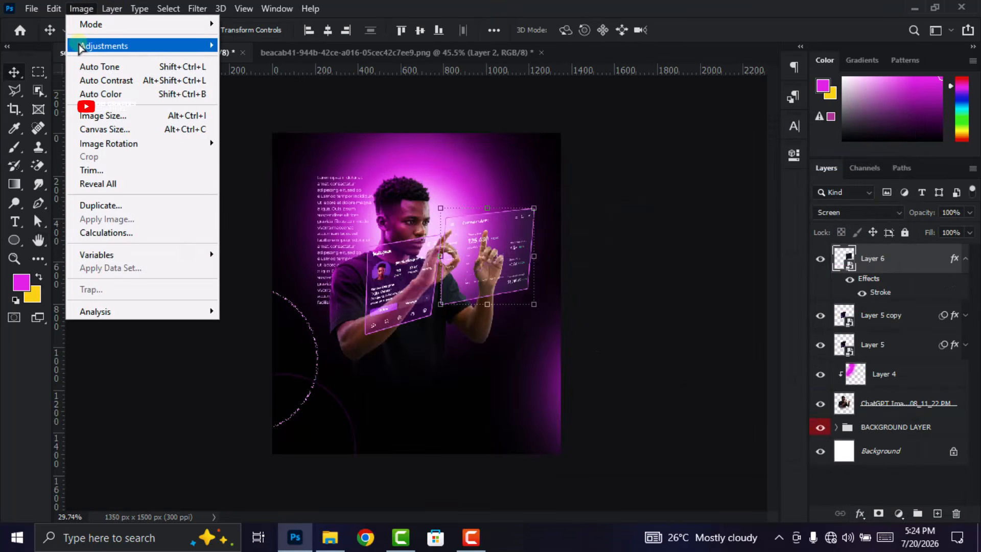
mouse_move(84, 45)
left_click(278, 135)
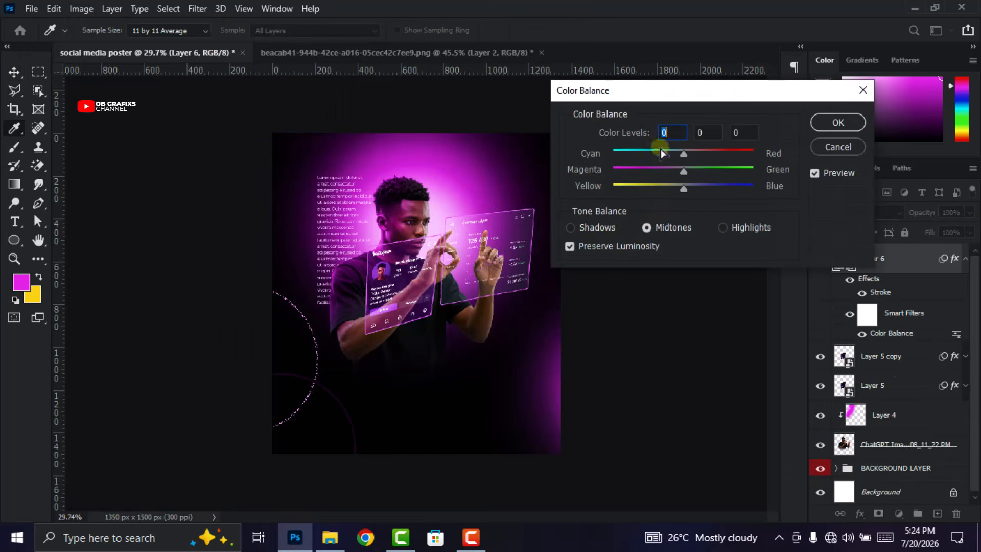
left_click_drag(688, 170, 643, 171)
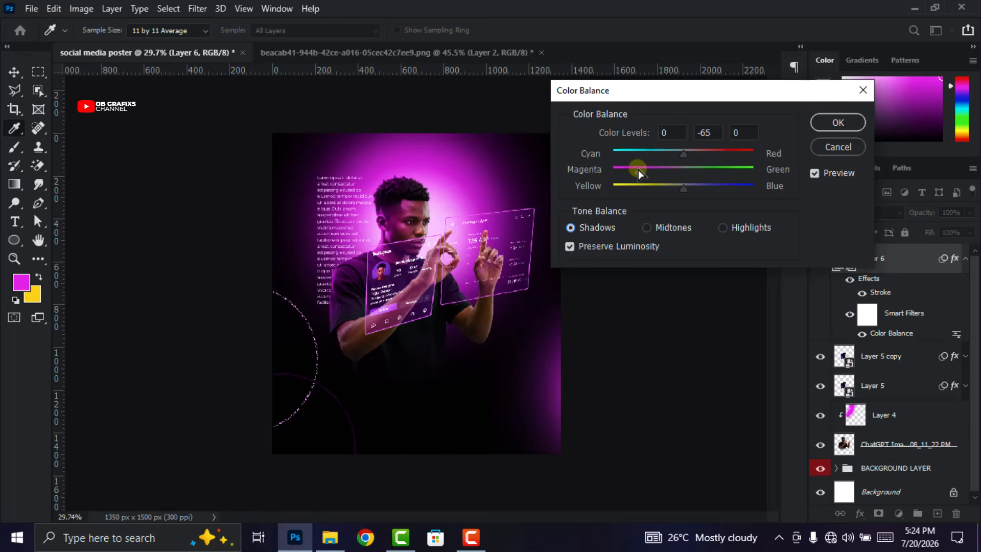
key("v")
left_click(830, 123)
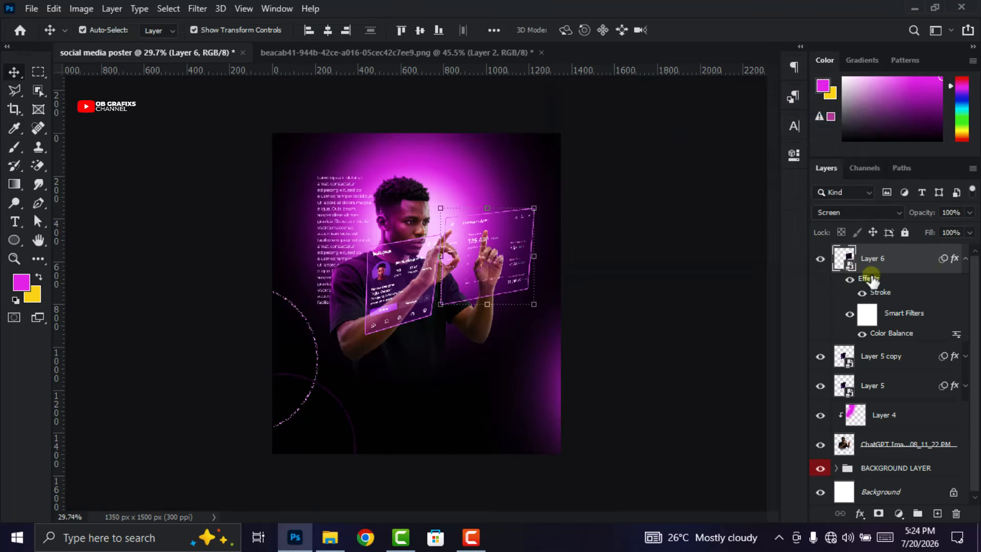
Duplicate the Channel analytics panel layer and link the copy with Layer 6
left_click(966, 258)
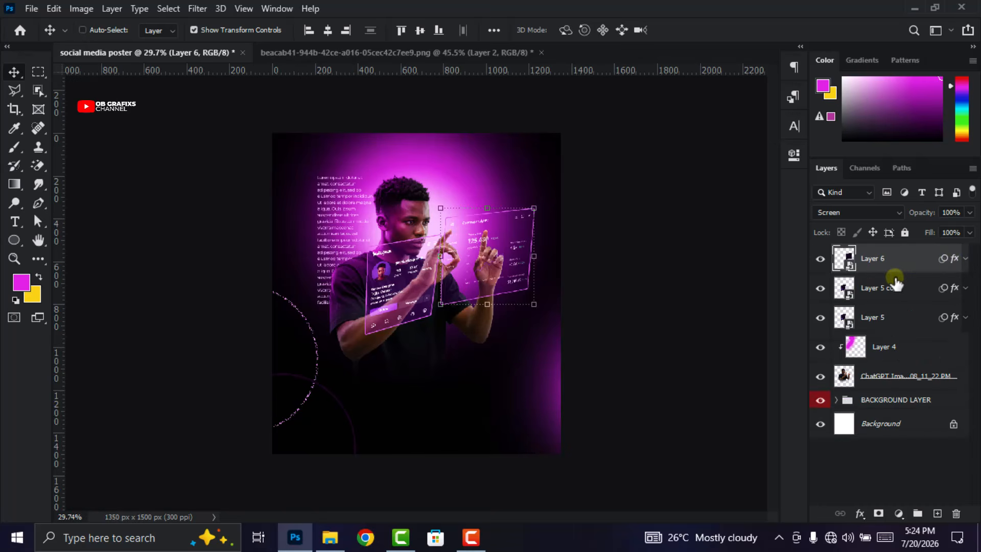
key("ctrl+j")
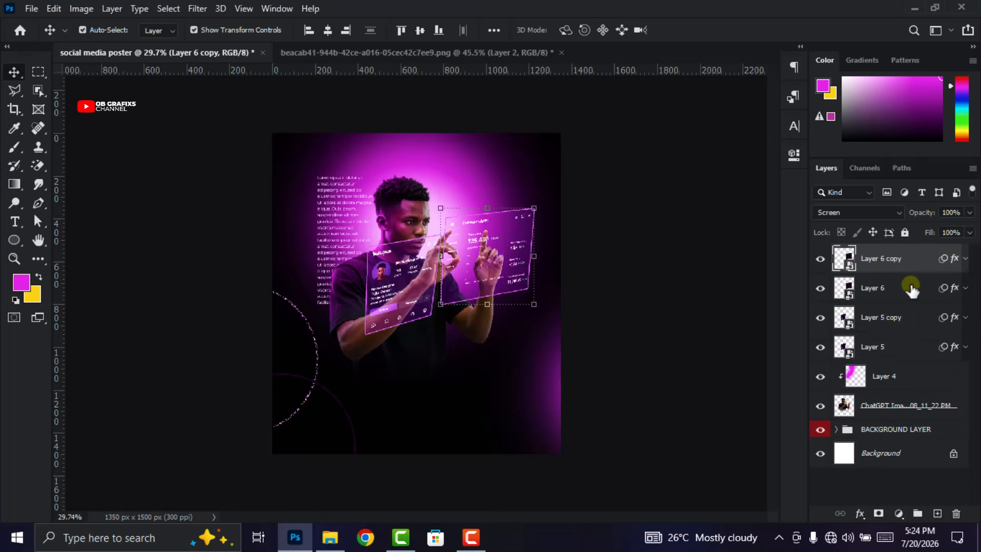
left_click(912, 289, "shift")
right_click(912, 287)
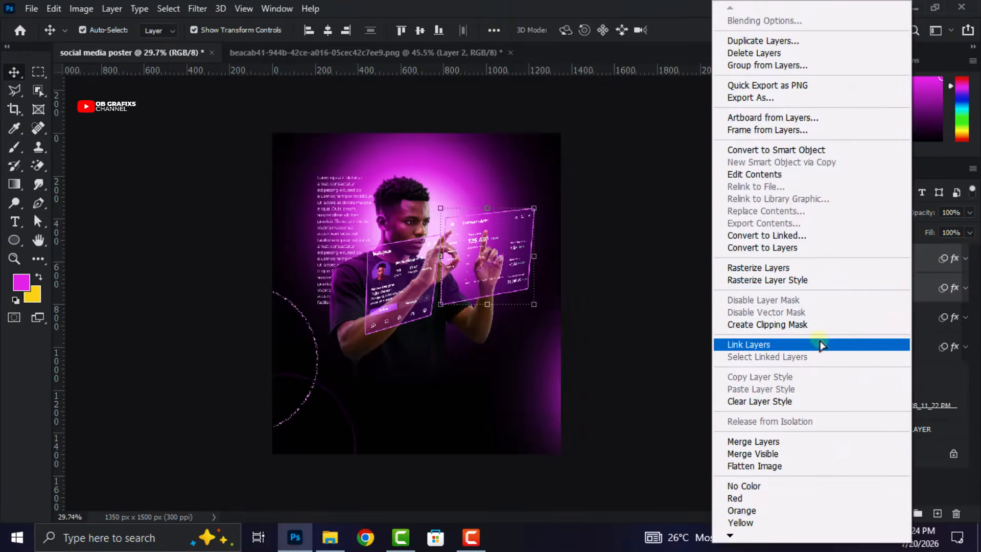
left_click(771, 345)
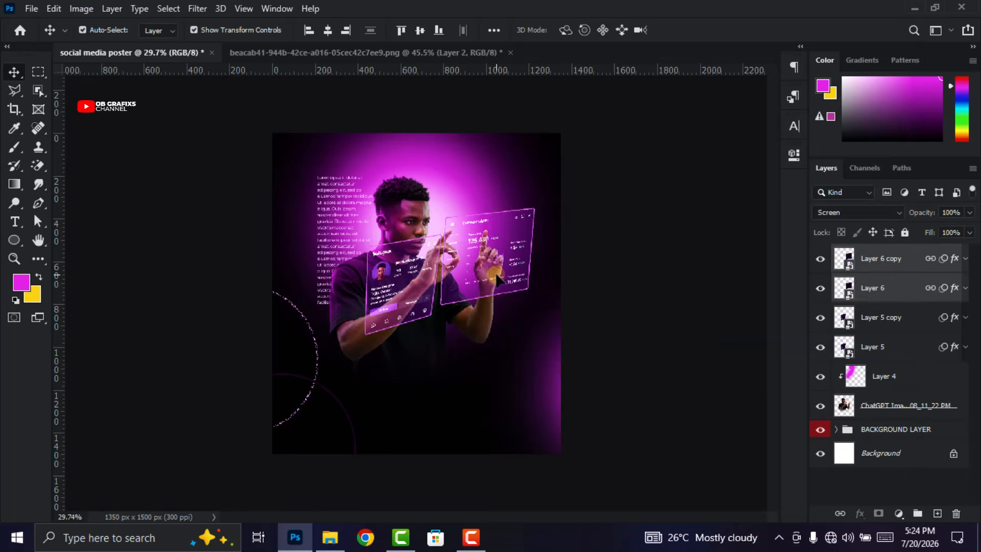
Nudge the linked Channel analytics layers down 10 px and deselect them
key("shift+Down")
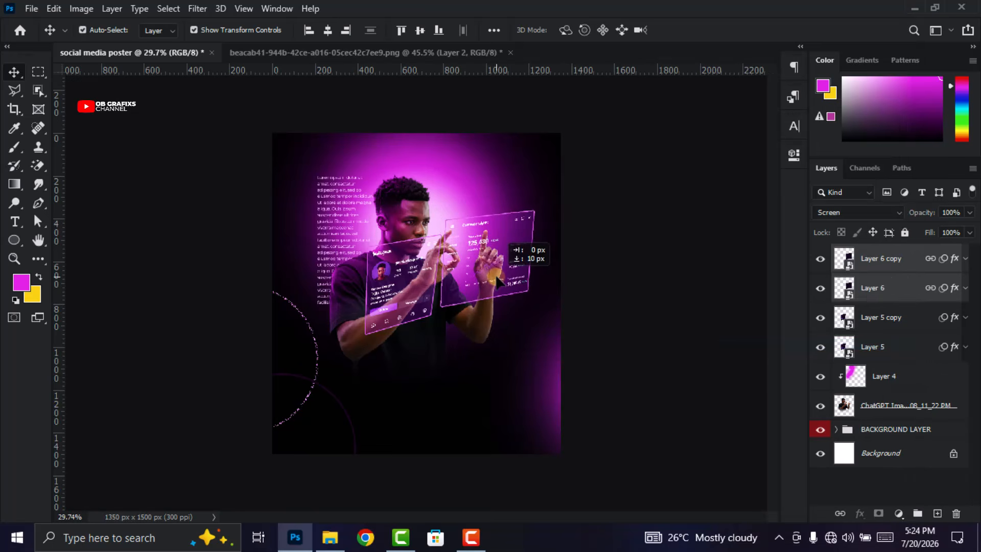
left_click(687, 266)
scroll(432, 307, "down", 5)
scroll(419, 317, "up", 4)
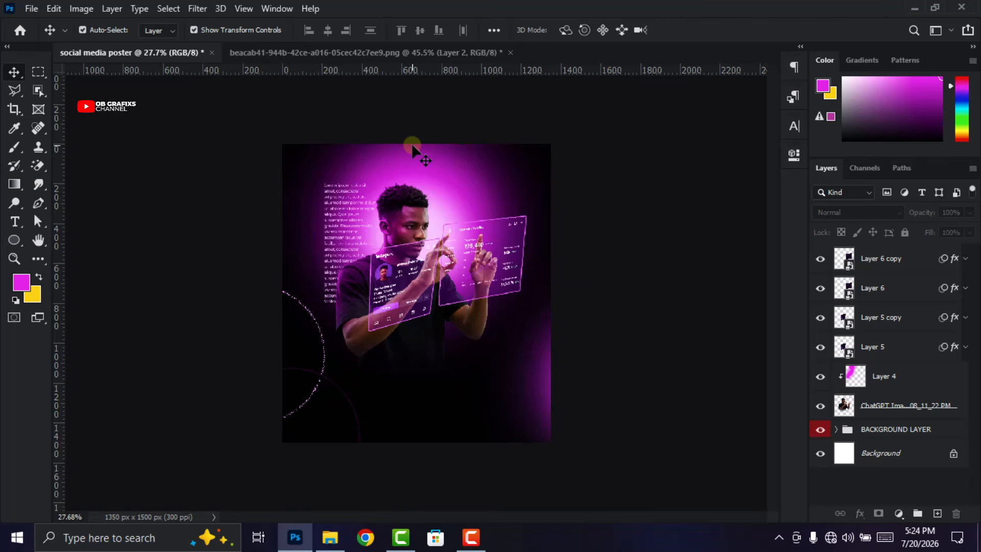
Cut the Daily Reminders panel onto its own layer in the panel image and bring it into the poster below the other panels
left_click(407, 54)
key("m")
left_click_drag(208, 295, 420, 417)
right_click(420, 417)
left_click(411, 199)
left_click(15, 72)
left_click_drag(317, 357, 410, 360)
Enlarge and distort the Daily Reminders panel into a tilted perspective matching the two panels above it
left_click_drag(471, 396, 510, 416)
left_click_drag(509, 416, 502, 404)
left_click_drag(509, 322, 503, 316)
left_click_drag(501, 402, 496, 393)
left_click_drag(432, 374, 455, 377)
left_click_drag(372, 326, 387, 340)
left_click_drag(519, 397, 511, 384)
left_click_drag(512, 401, 516, 393)
left_click_drag(469, 366, 472, 360)
left_click_drag(379, 417, 379, 409)
left_click_drag(381, 373, 373, 375)
left_click_drag(517, 378, 520, 374)
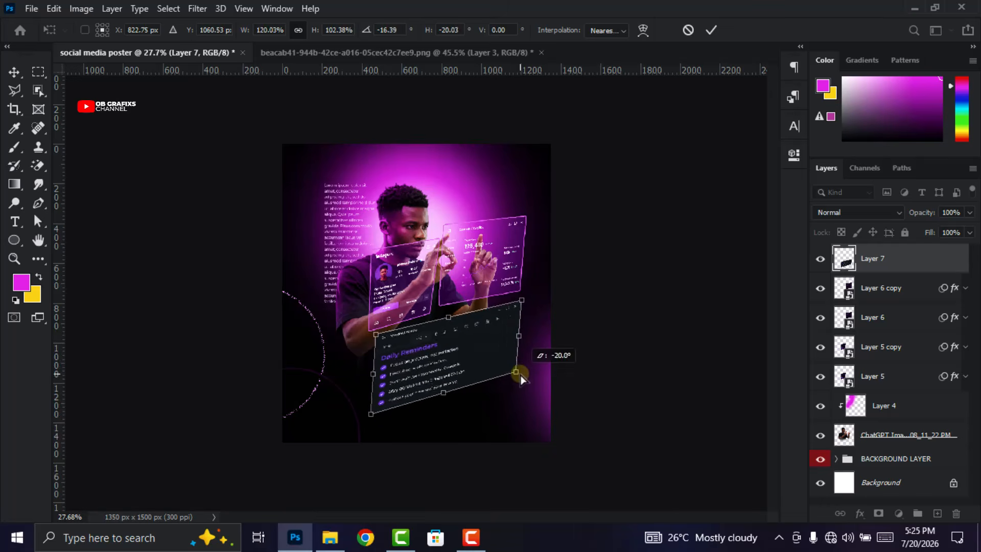
left_click(711, 30)
Set the Daily Reminders panel's blend mode to Screen and add a Stroke layer style to it
left_click(859, 212)
left_click(831, 286)
left_click(860, 513)
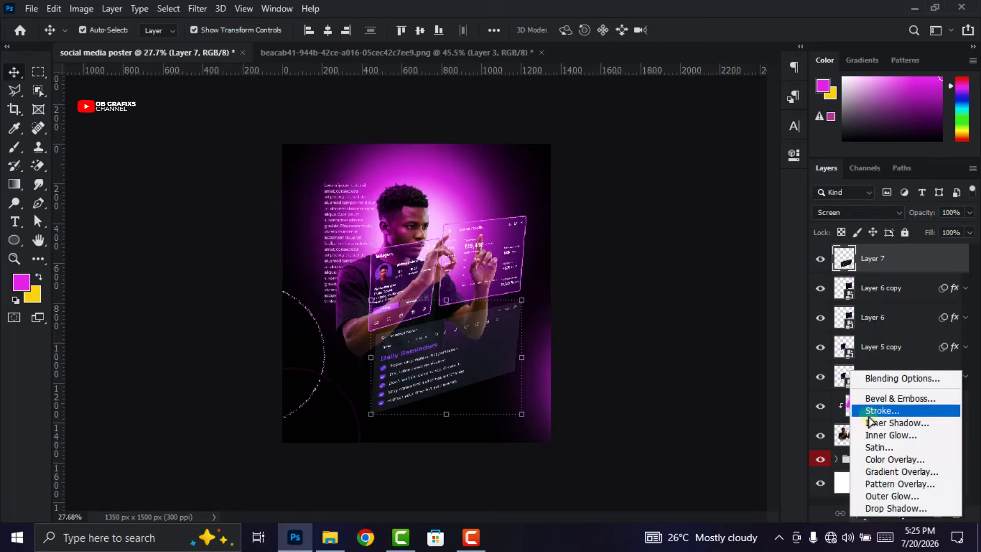
left_click(883, 410)
key("Return")
Apply Color Balance to the Daily Reminders panel, shifting its shadows strongly toward magenta
left_click(103, 9)
left_click(324, 134)
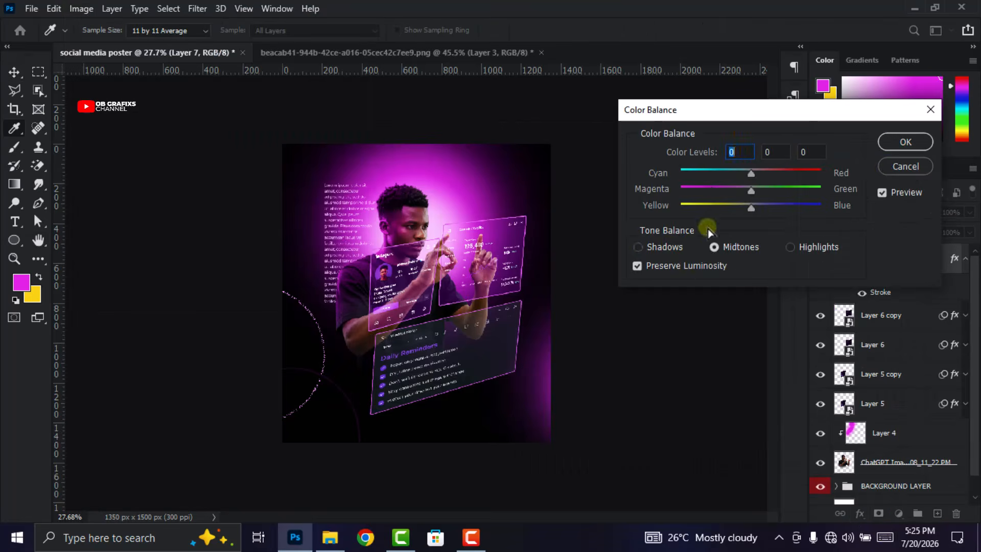
left_click(639, 247)
left_click_drag(751, 191, 704, 194)
left_click(906, 146)
Duplicate the Daily Reminders panel layer and merge the copy with the original into one layer
key("ctrl+j")
left_click(965, 259)
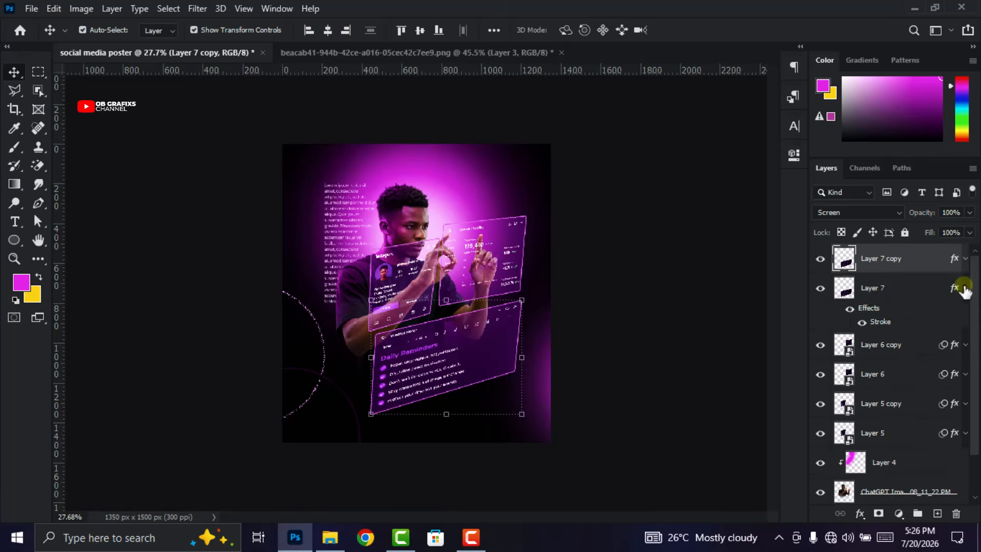
left_click(966, 289)
left_click(916, 289, "shift")
right_click(915, 289)
left_click(795, 425)
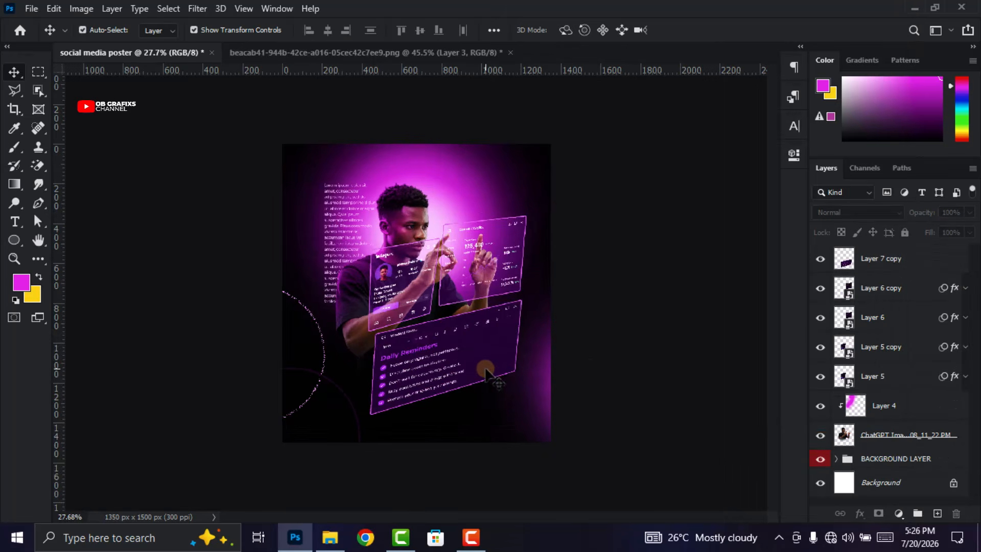
Scale down the man and all interface panels together and shift the group slightly toward the poster's upper right
left_click(901, 445)
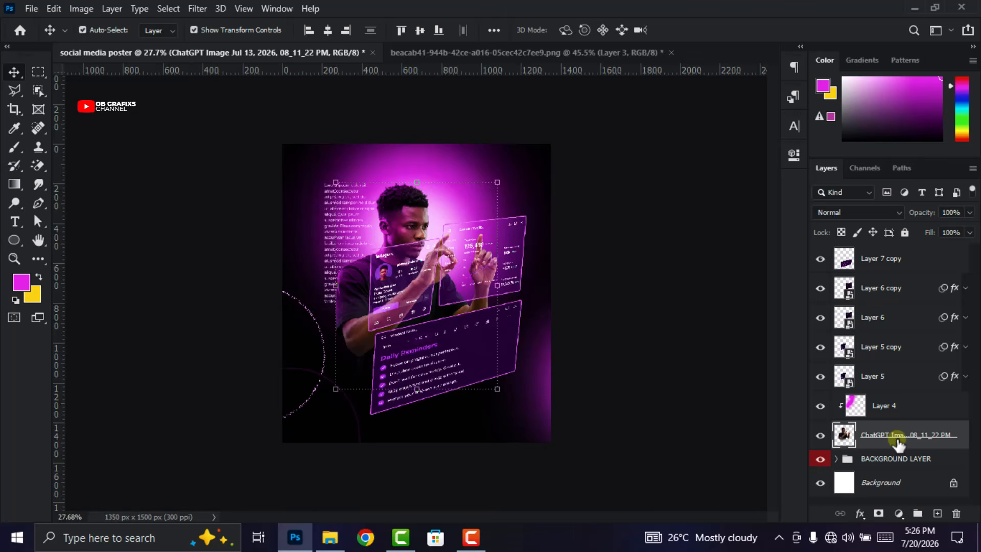
key("ctrl+plus")
left_click(899, 262, "shift")
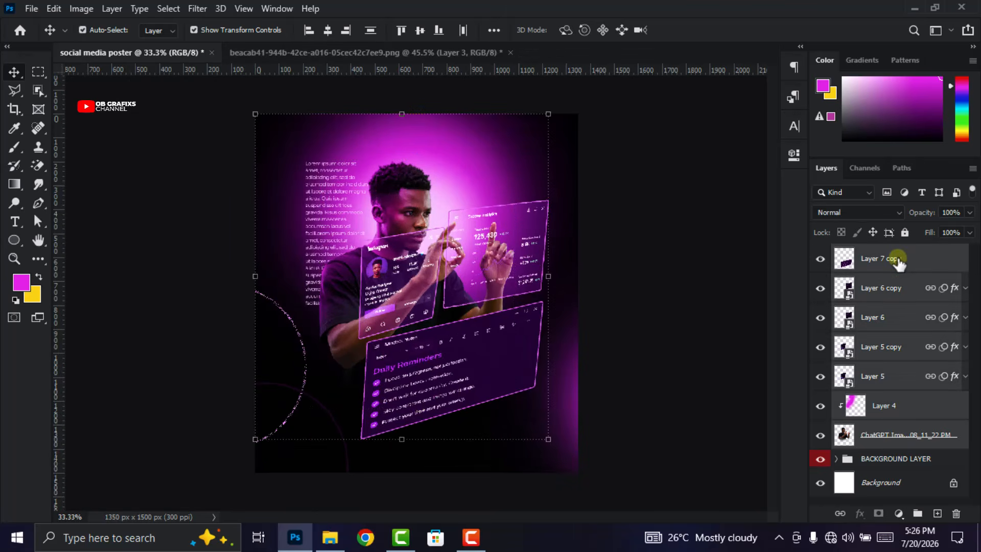
left_click_drag(549, 438, 529, 416)
left_click_drag(422, 353, 446, 350)
left_click(712, 32)
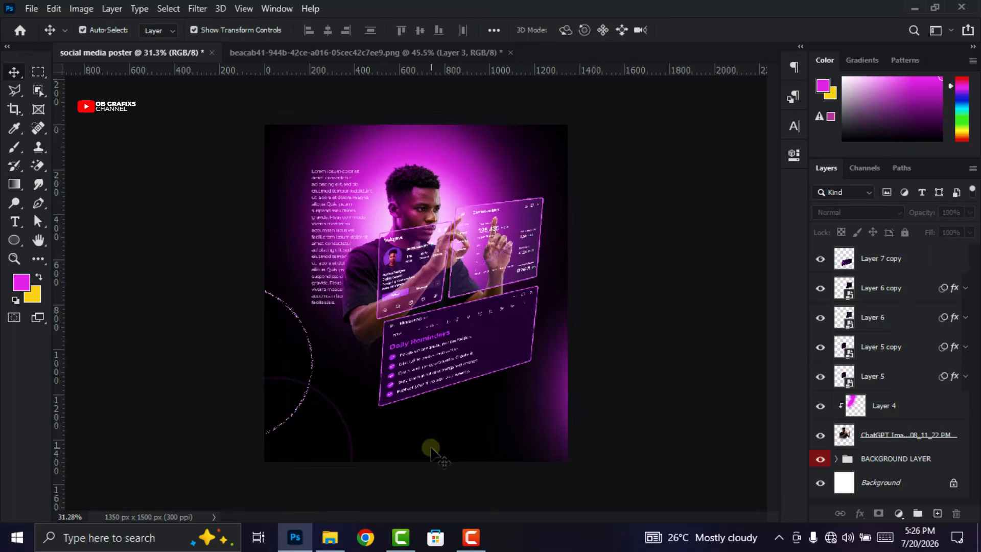
Add the text "NEW WEEK" near the poster's bottom in white (ffffff) Montserrat Regular at 16 pt
key("ctrl+0")
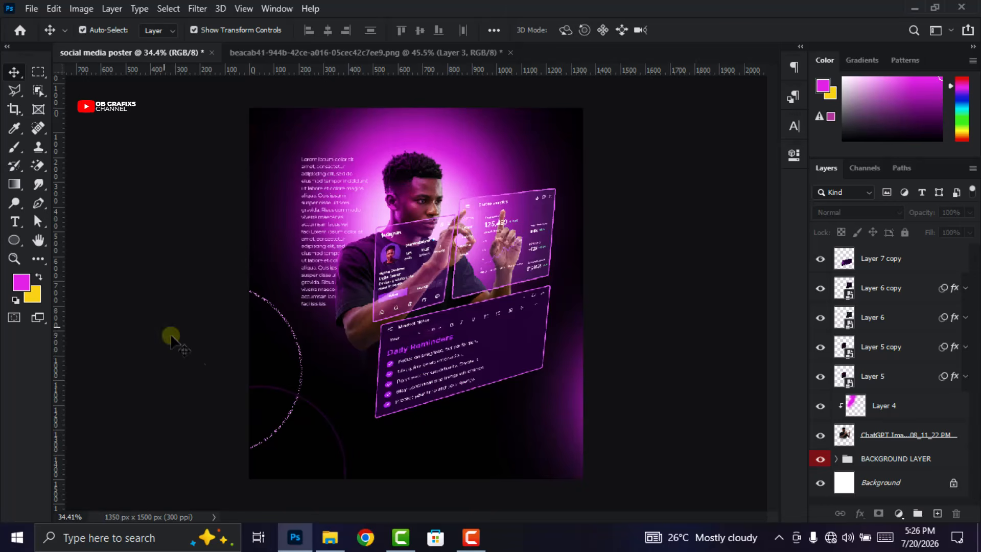
left_click(15, 221)
left_click(409, 452)
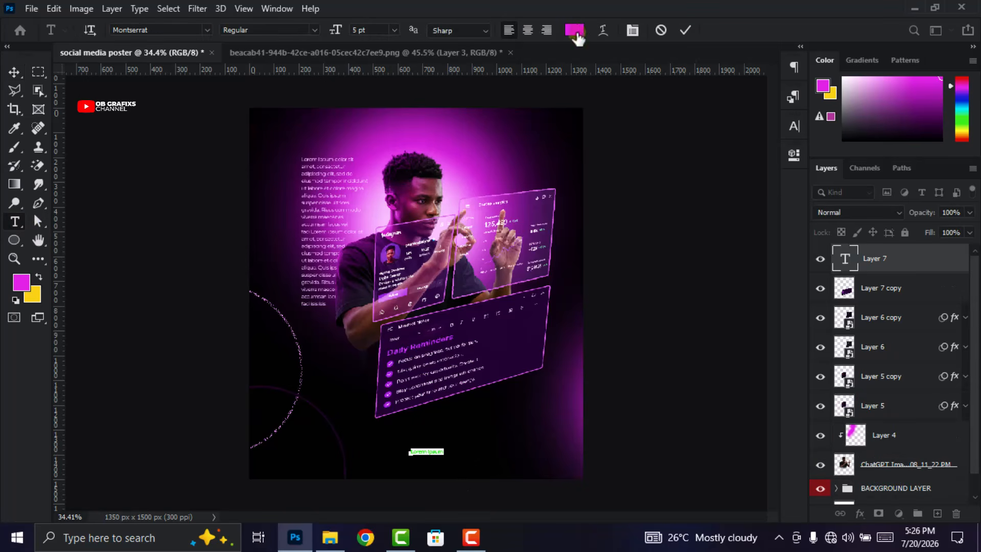
left_click(574, 30)
type("ffffff")
left_click(780, 154)
left_click(394, 30)
left_click(387, 137)
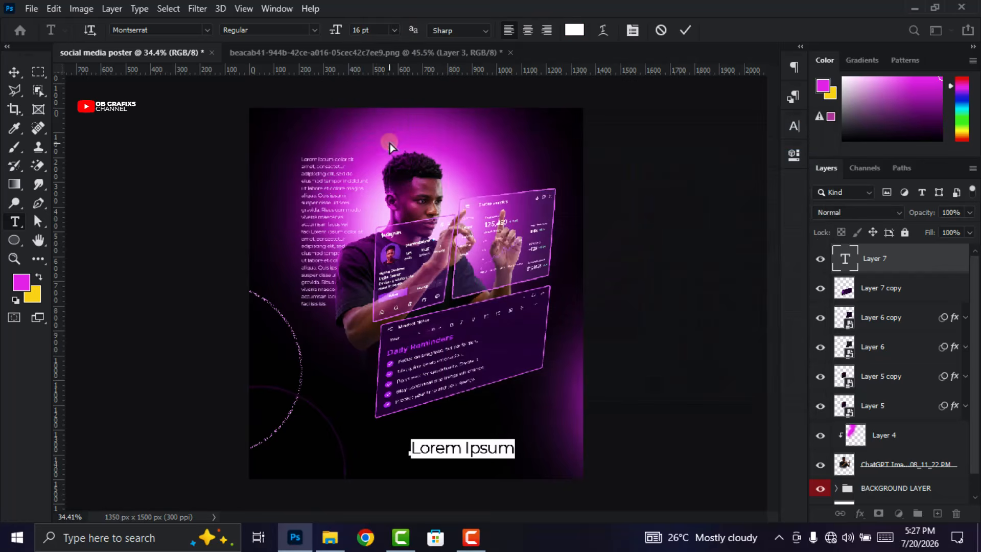
type("NEW WEEK")
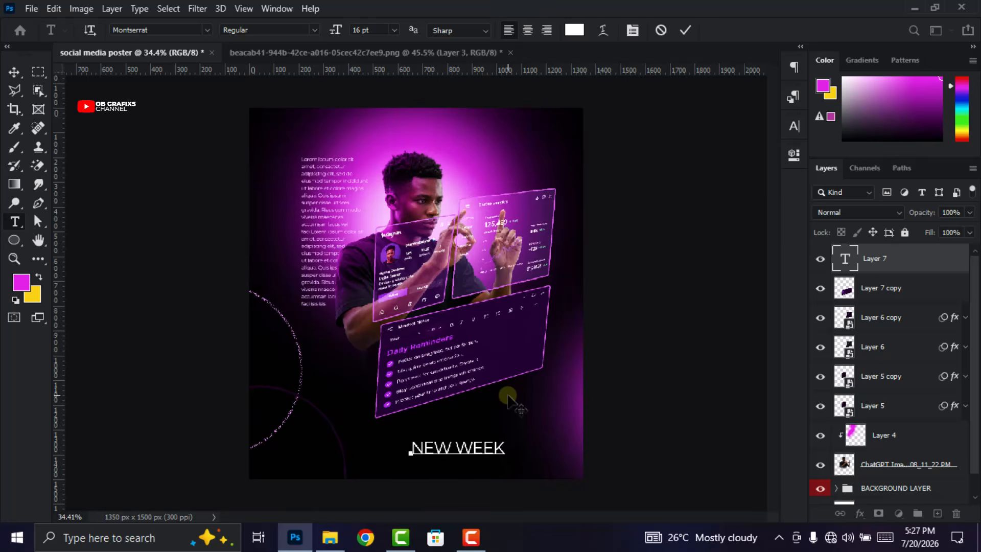
left_click(687, 32)
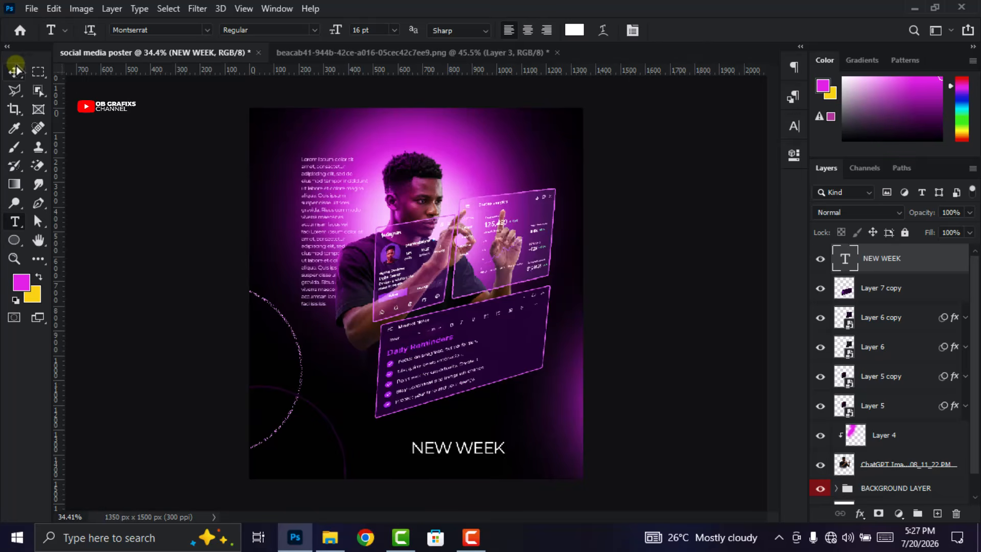
Move the NEW WEEK text just below the Daily Reminders panel and center it horizontally on the poster
left_click(14, 71)
left_click_drag(475, 452, 422, 423)
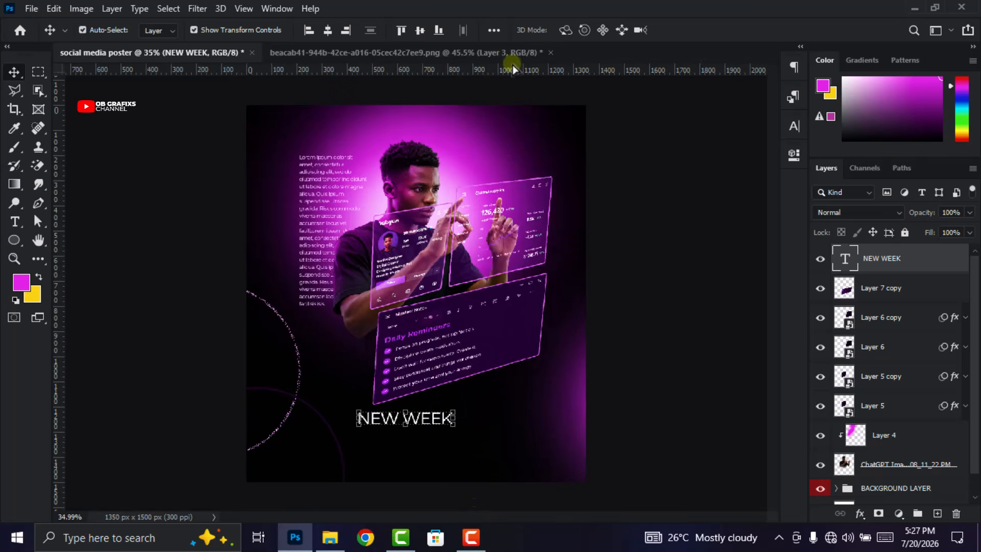
left_click(327, 31)
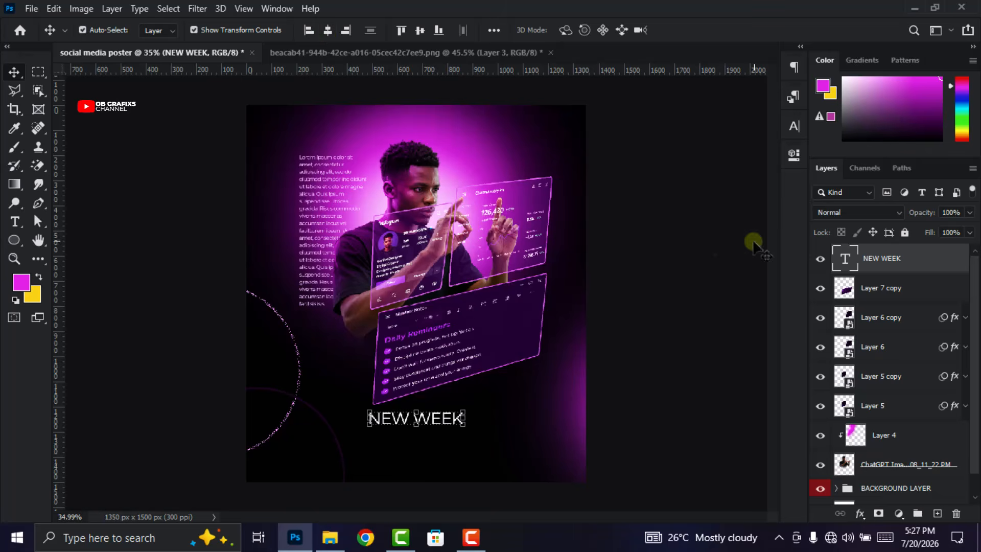
Set the word WEEK in the NEW WEEK heading to the Montserrat Black weight
key("t")
scroll(445, 450, "up", 1)
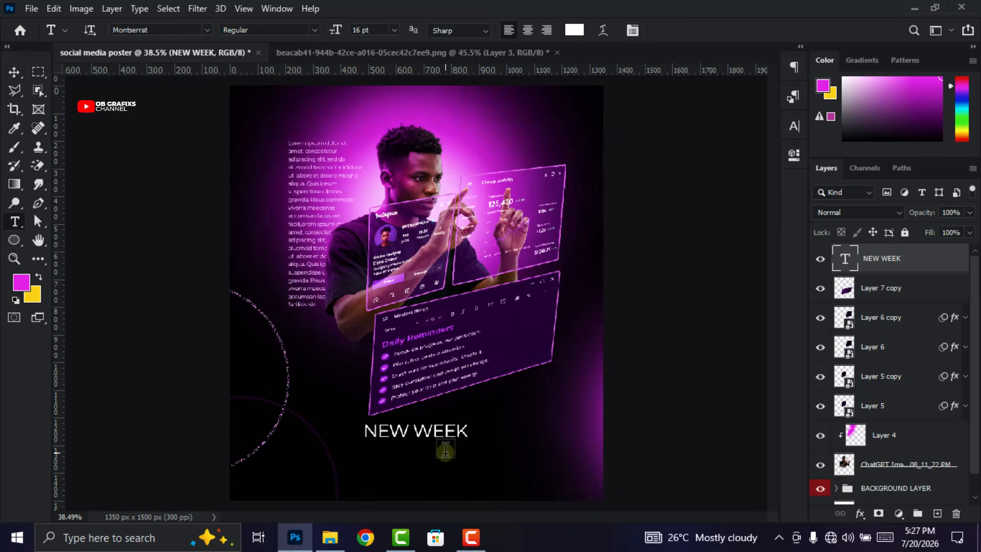
left_click_drag(417, 432, 467, 432)
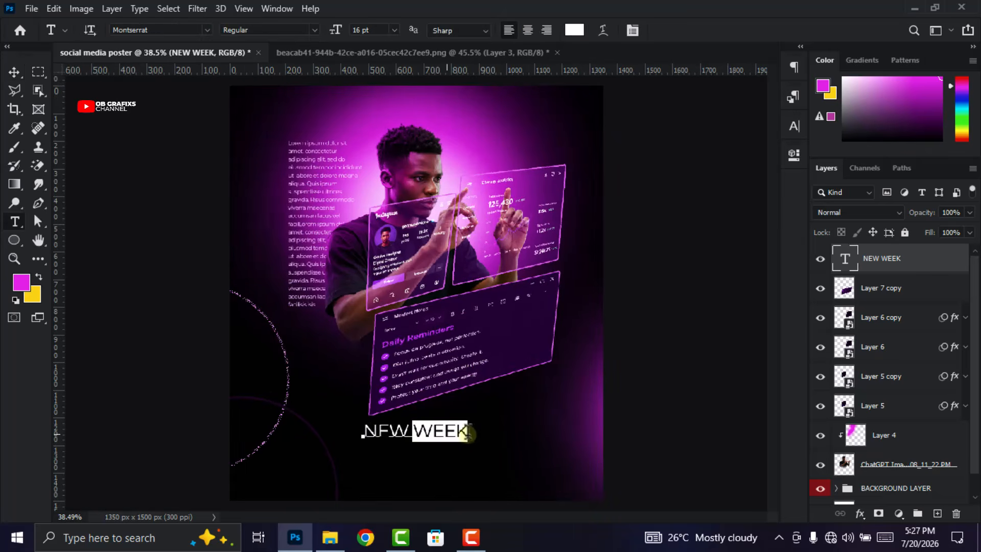
left_click(794, 128)
left_click(762, 146)
left_click(746, 345)
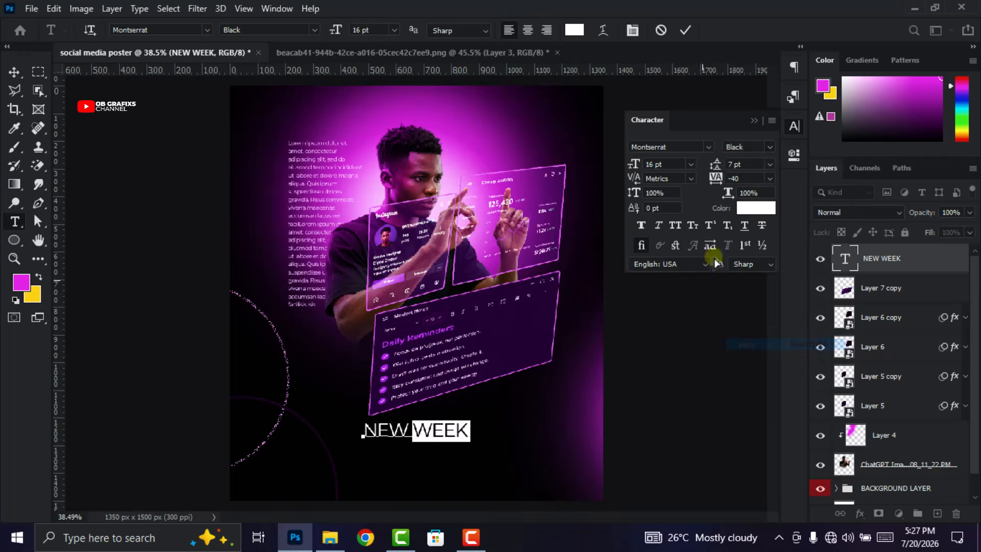
Color the word WEEK orange (ff8a00) and commit the text edit
left_click(756, 207)
left_click(653, 317)
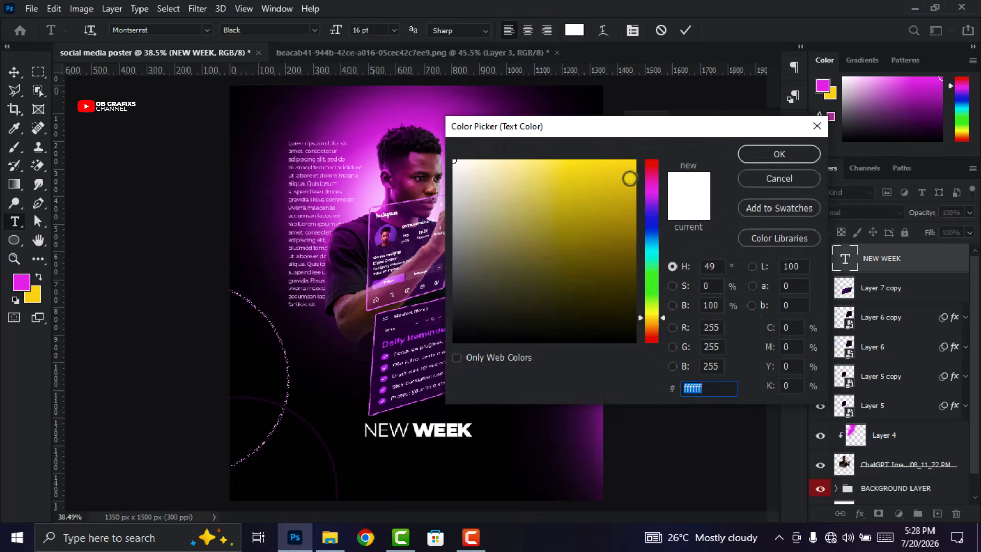
left_click_drag(633, 189, 644, 146)
left_click_drag(654, 321, 653, 328)
left_click(708, 390)
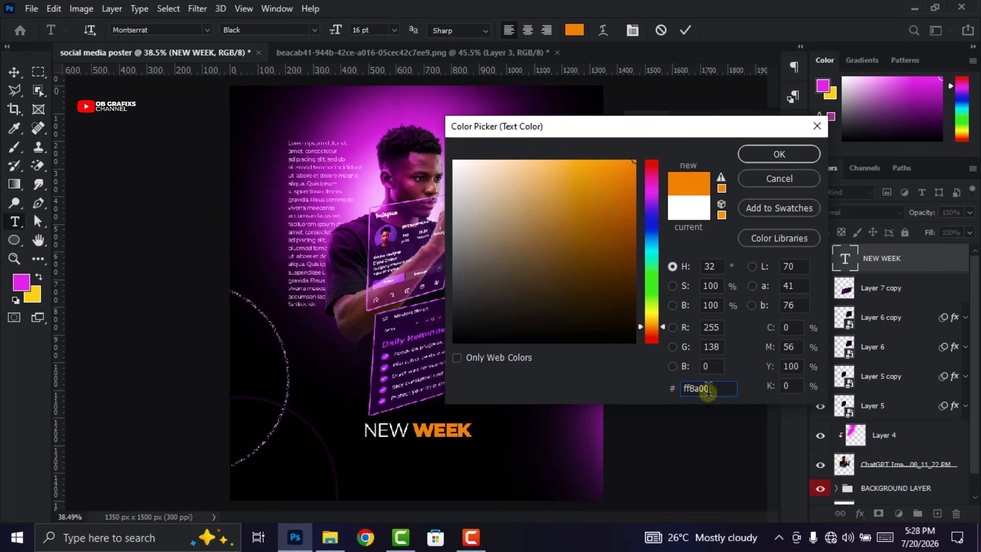
left_click(773, 156)
left_click(685, 30)
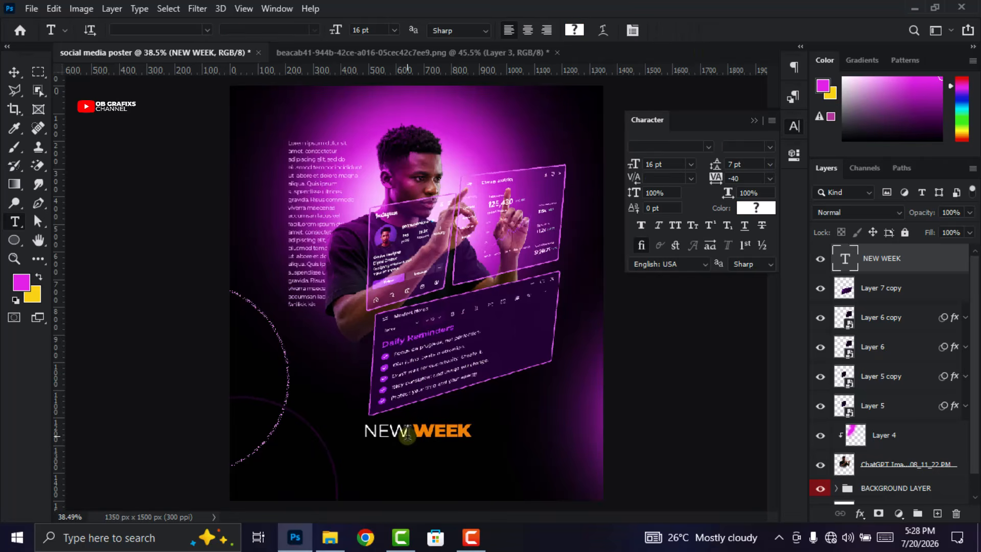
Set the word NEW in the heading to the Montserrat Bold weight and commit the edit
left_click_drag(408, 432, 362, 432)
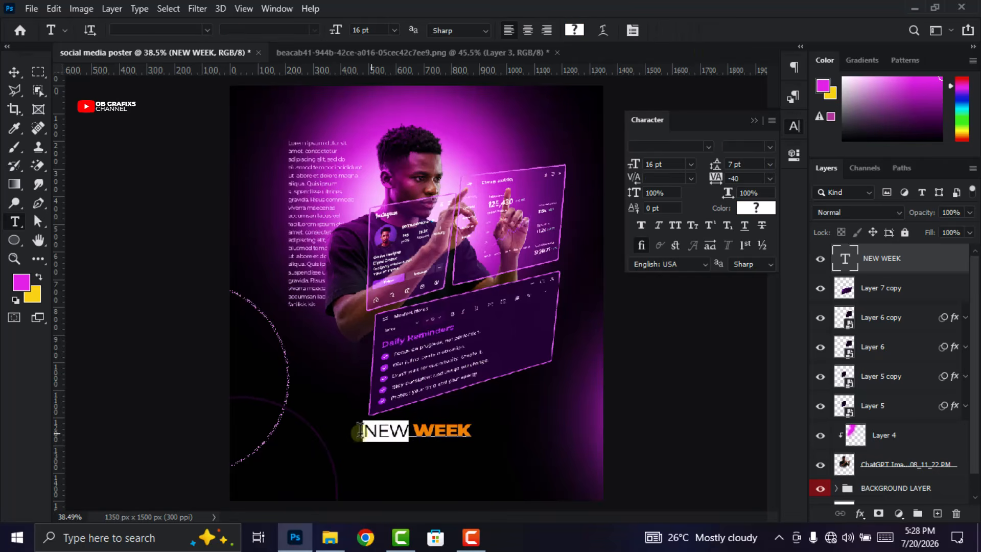
left_click(771, 148)
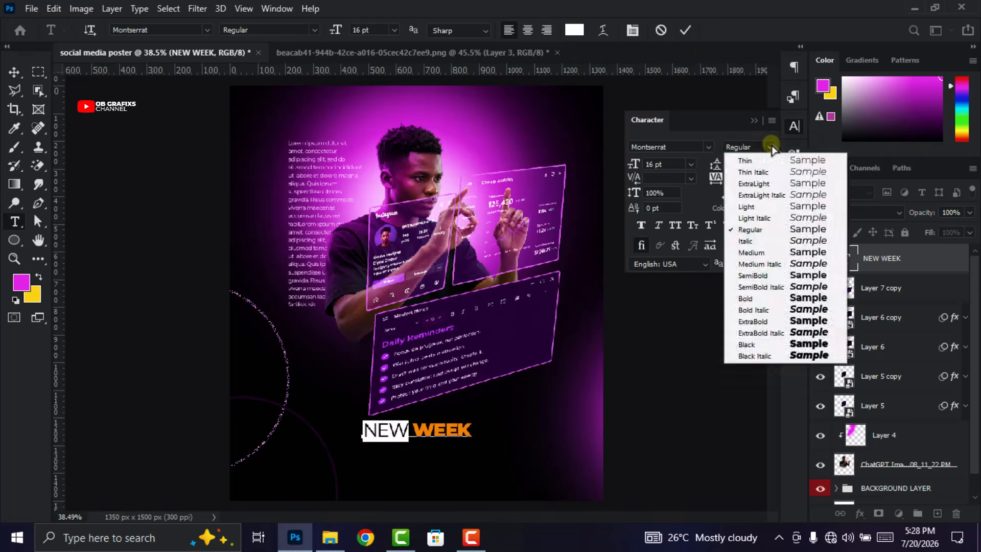
left_click(769, 302)
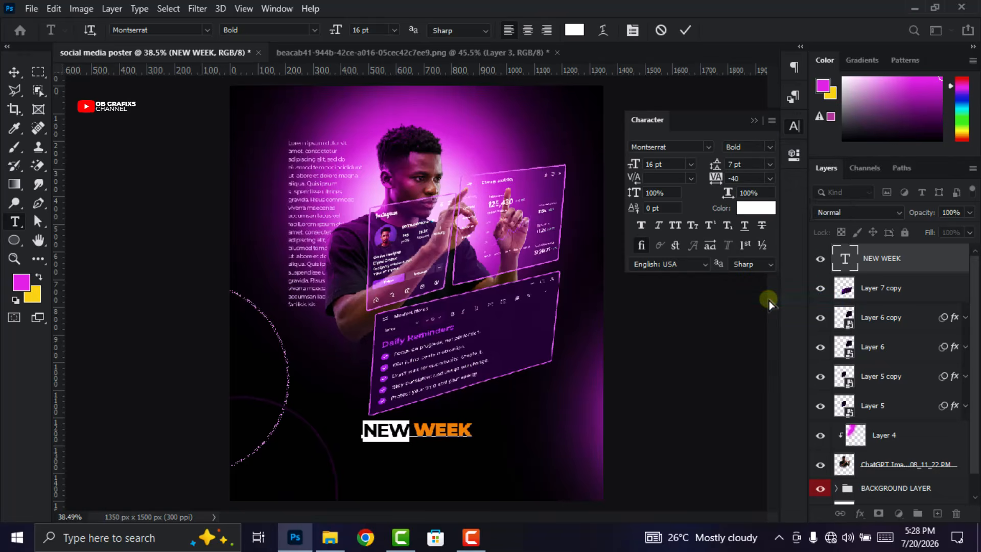
left_click(685, 31)
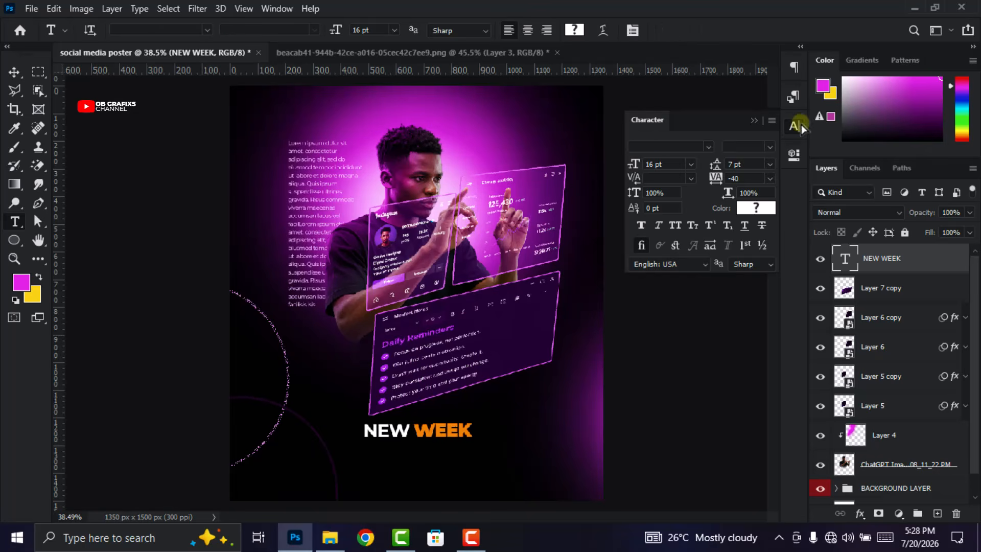
left_click(794, 126)
Rasterize the NEW WEEK text layer
key("v")
right_click(904, 257)
left_click(821, 241)
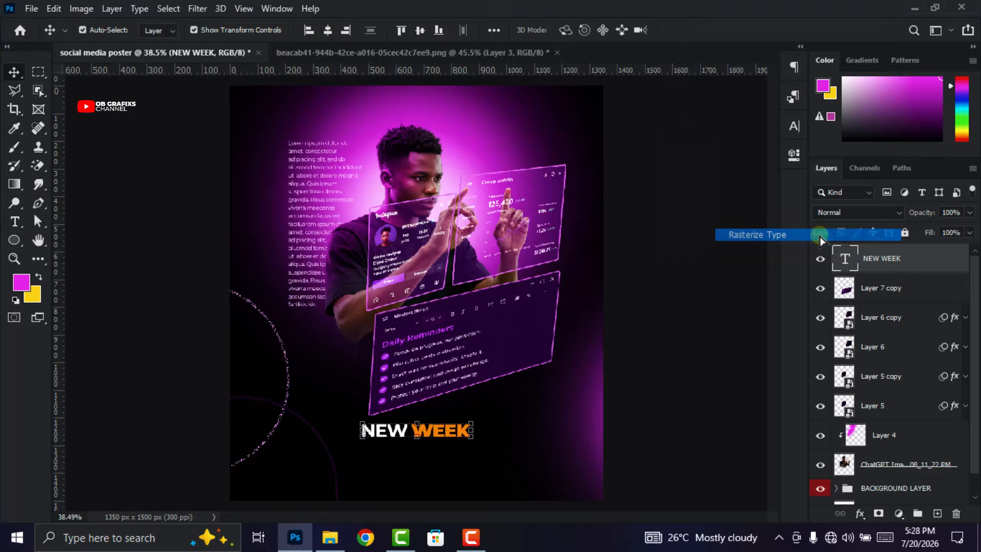
Outline the lower part of the word NEW with a closed Polygonal Lasso selection that has a zigzag upper edge
scroll(408, 465, "up", 2)
left_click_drag(775, 328, 775, 349)
scroll(456, 383, "up", 1)
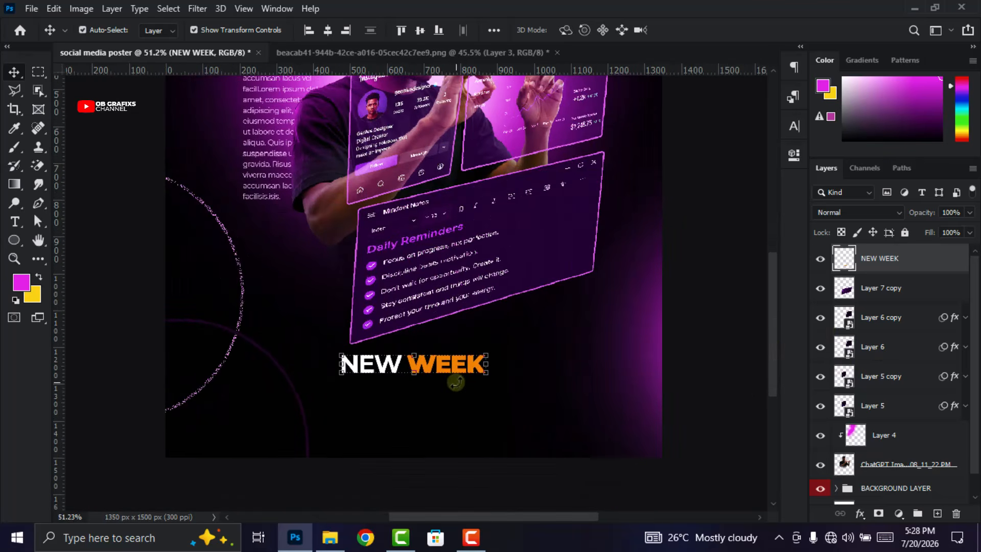
left_click(15, 90)
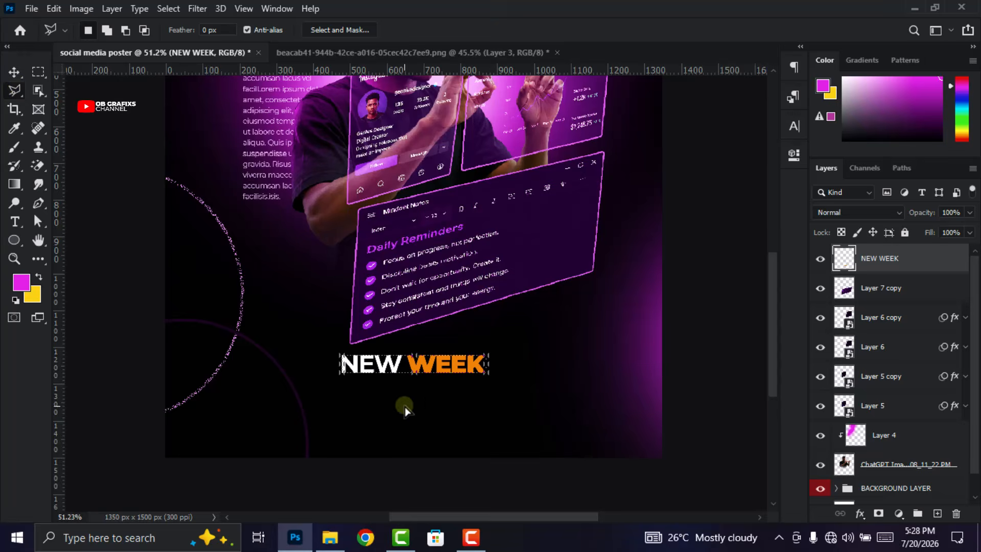
scroll(307, 373, "up", 2)
scroll(306, 374, "up", 6)
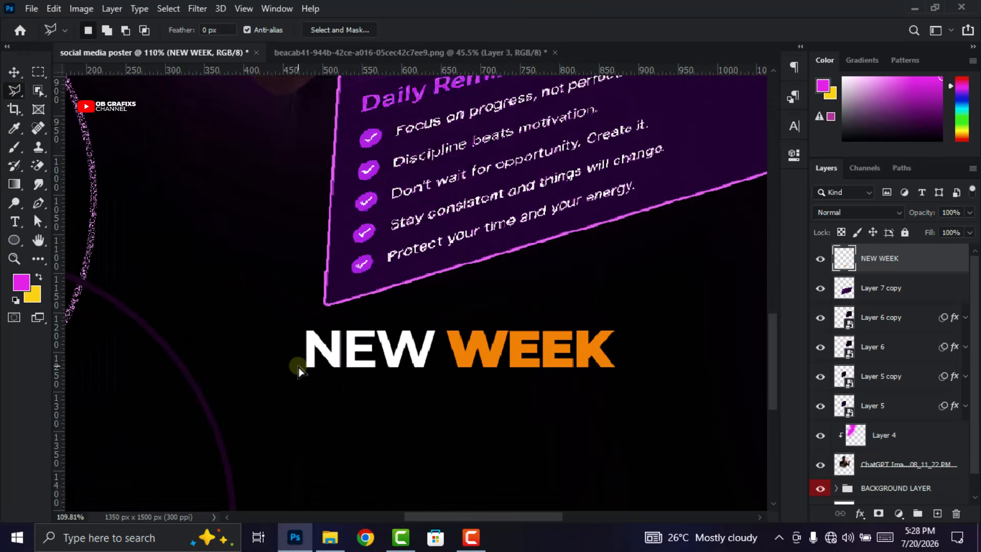
left_click(299, 368)
left_click(341, 348)
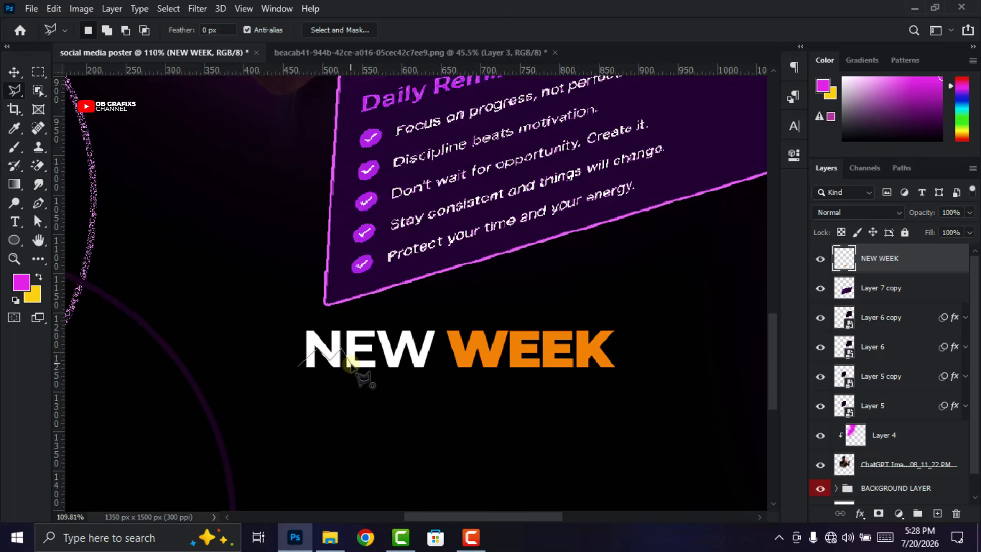
left_click(377, 364)
left_click(386, 344)
left_click(393, 365)
left_click(402, 348)
left_click(409, 371)
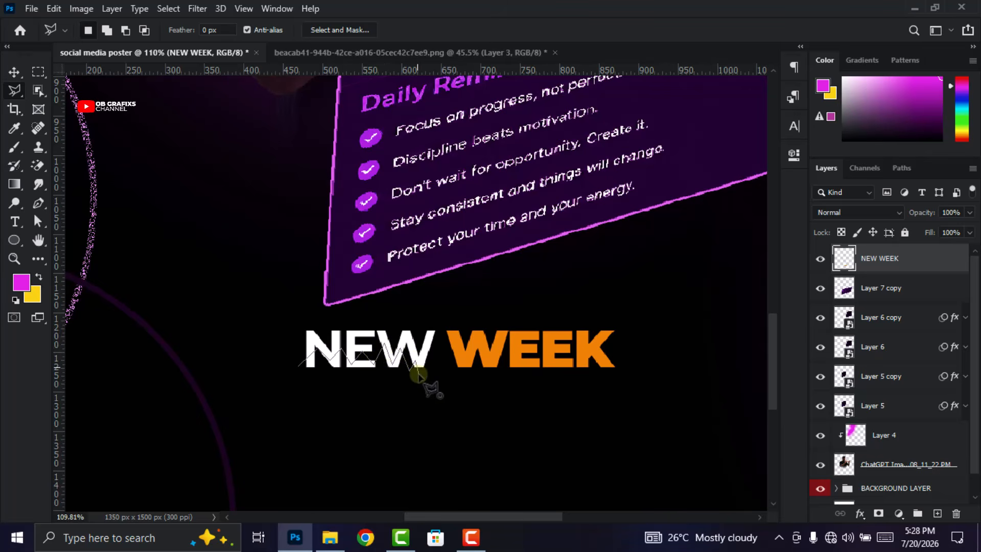
left_click(427, 360)
left_click(429, 399)
left_click(280, 395)
left_click(301, 367)
Cut the selected lower part of the word NEW onto its own layer
right_click(332, 384)
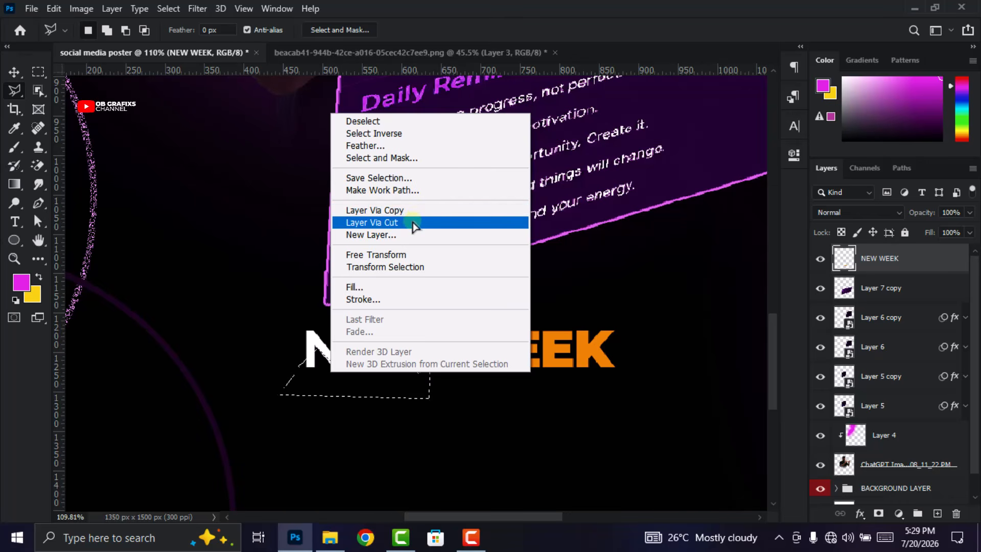
left_click(413, 225)
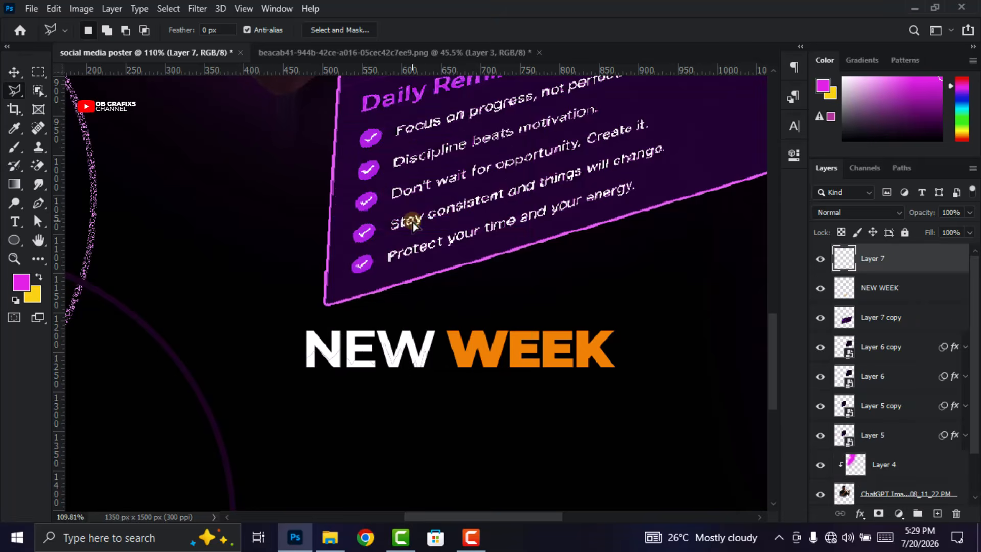
left_click(14, 72)
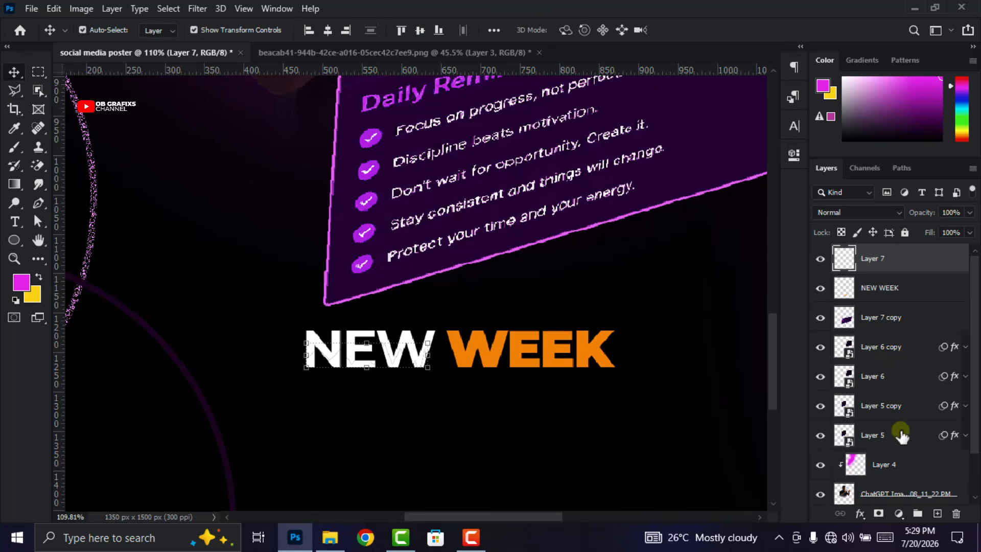
Apply a magenta (f104fa) Color Overlay to the cut-out lower part of the word NEW
left_click(860, 513)
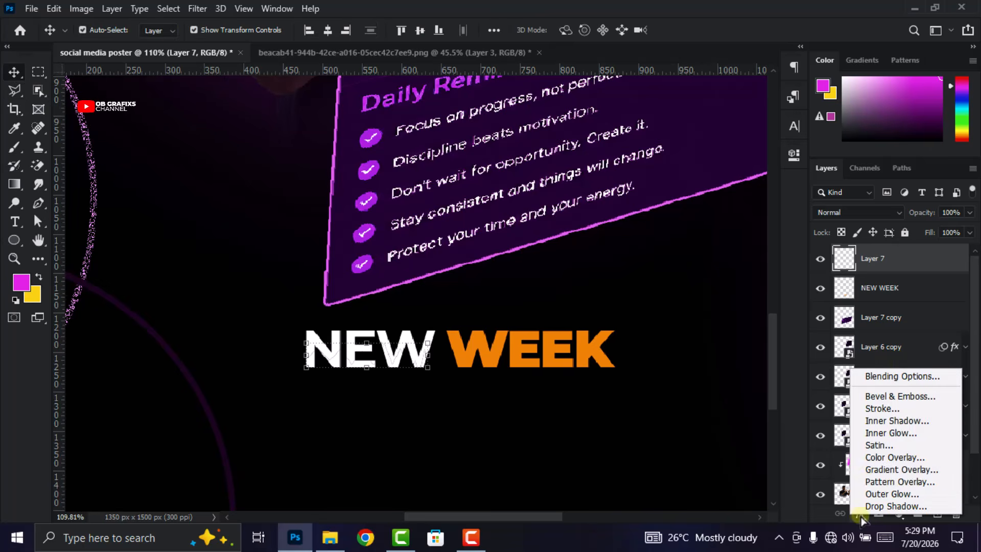
left_click(878, 457)
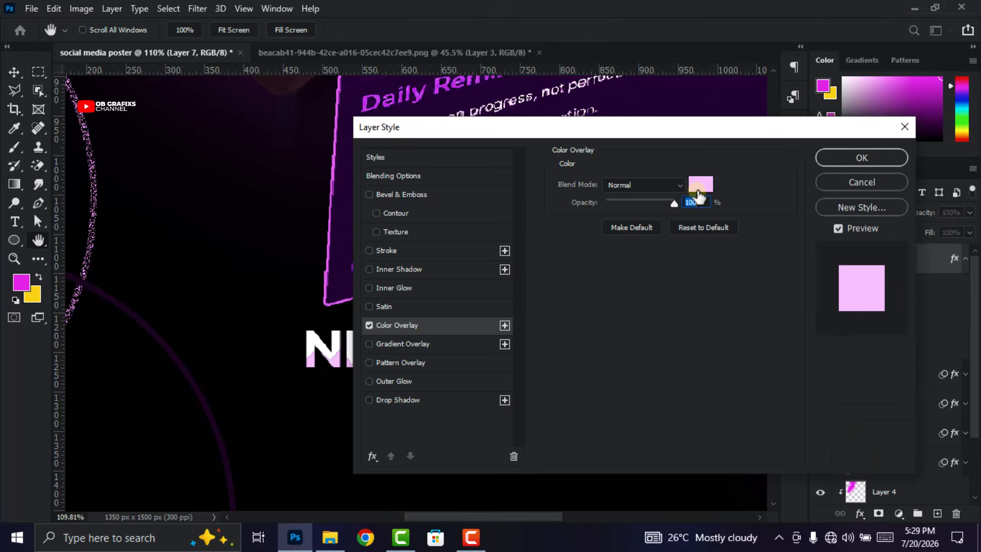
left_click(701, 185)
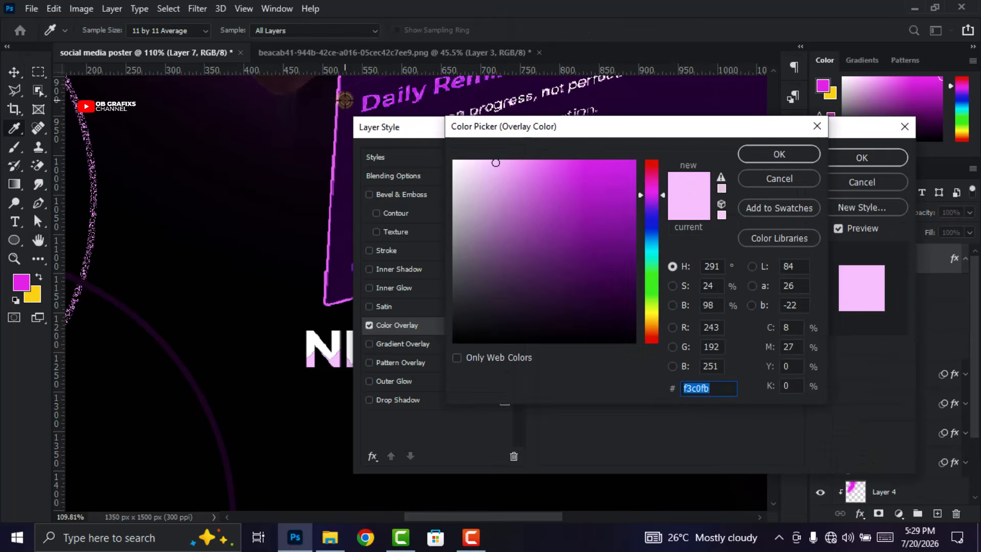
left_click(345, 97)
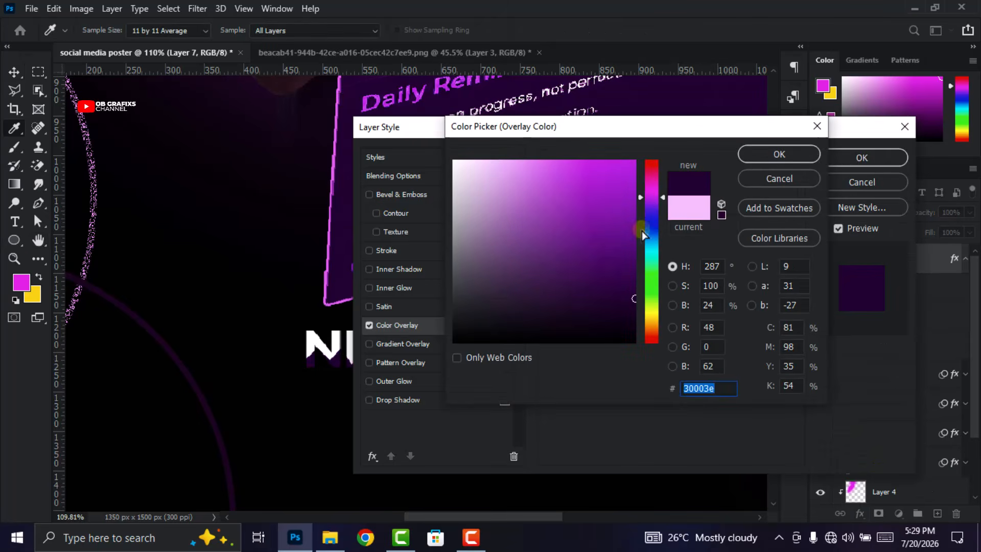
left_click_drag(627, 171, 632, 166)
left_click_drag(653, 197, 628, 167)
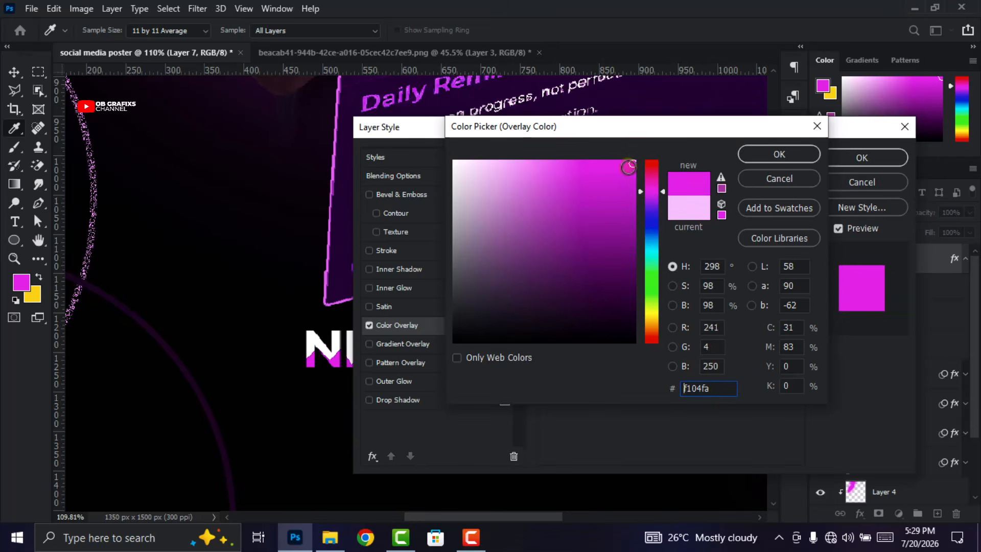
left_click(768, 158)
left_click(862, 158)
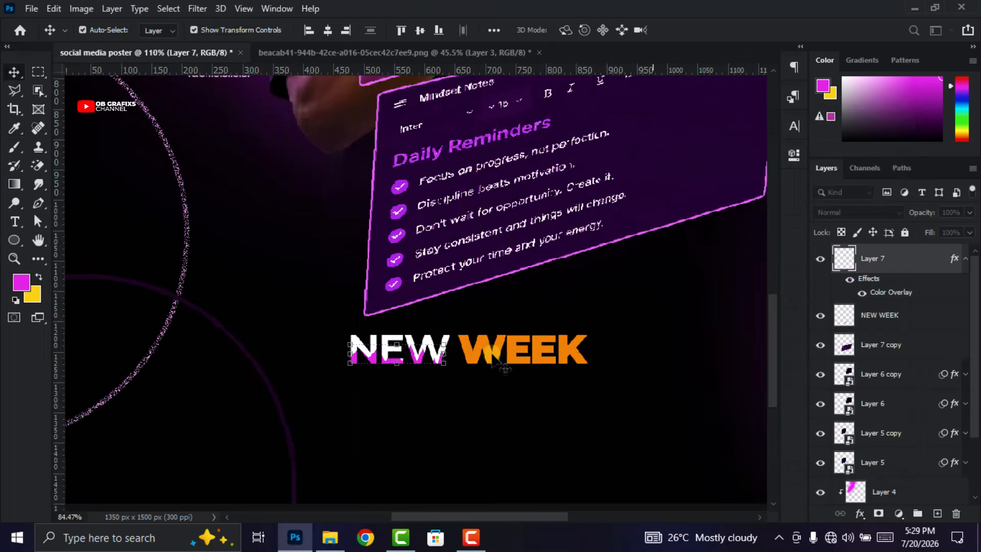
Draw a wide paragraph text box with Lorem ipsum placeholder text below the NEW WEEK heading
key("ctrl+0")
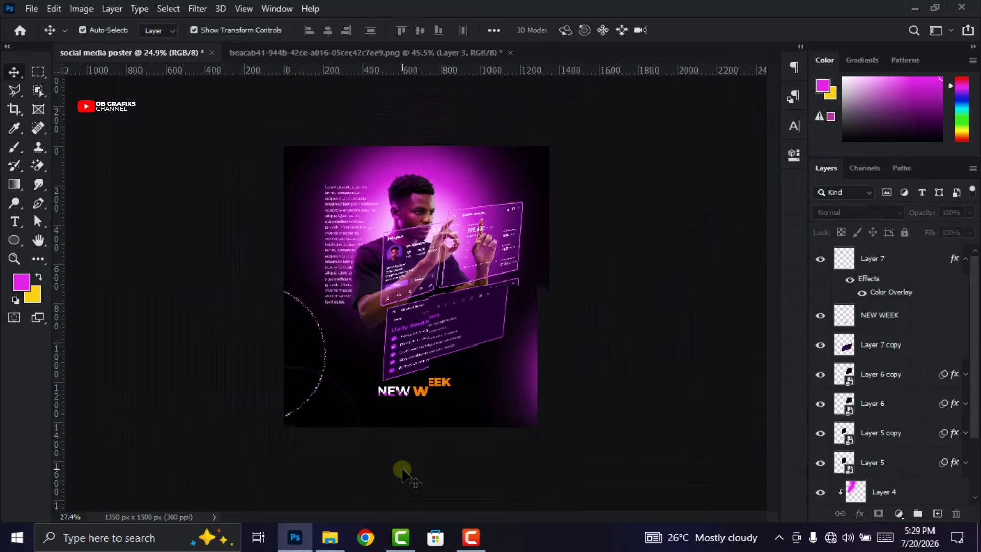
key("ctrl+0")
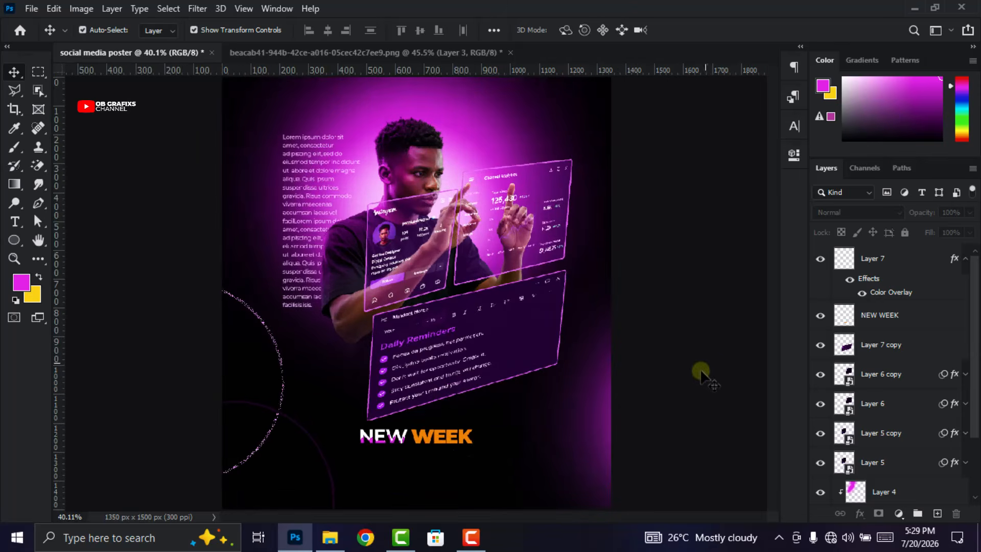
key("ctrl+minus")
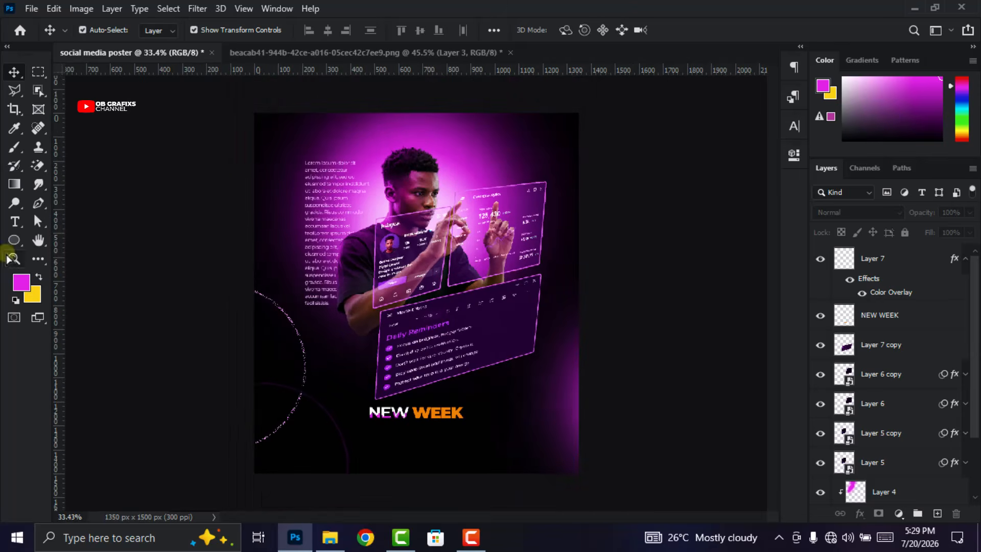
left_click(15, 222)
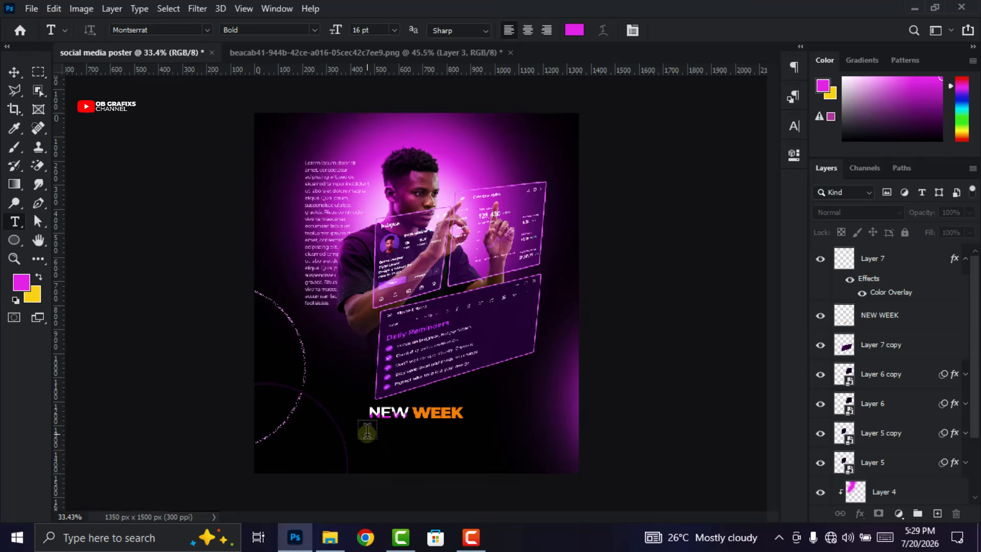
left_click_drag(361, 435, 519, 450)
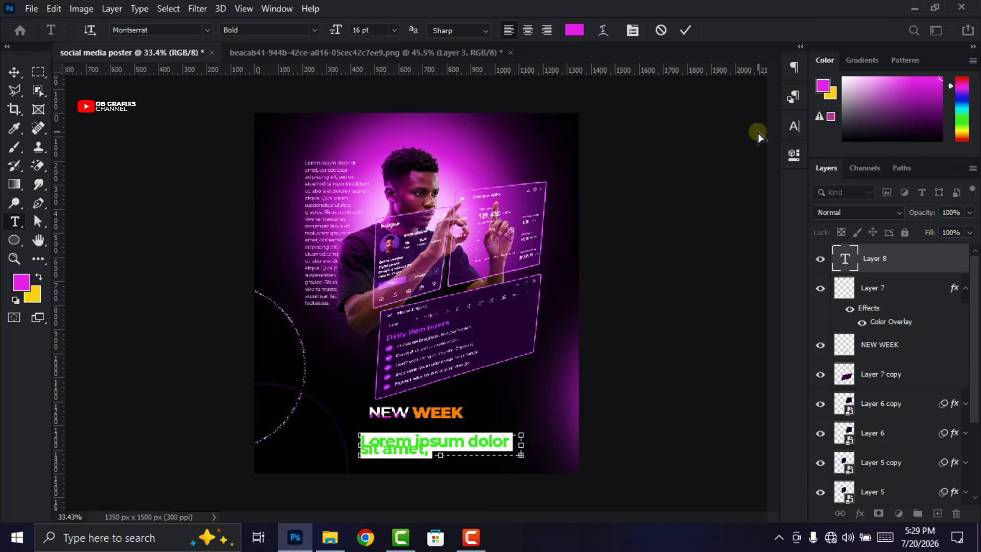
Set the new Lorem ipsum paragraph to Montserrat Medium at 7 pt
left_click(794, 125)
left_click(662, 164)
type("14")
key("Return")
left_click(770, 147)
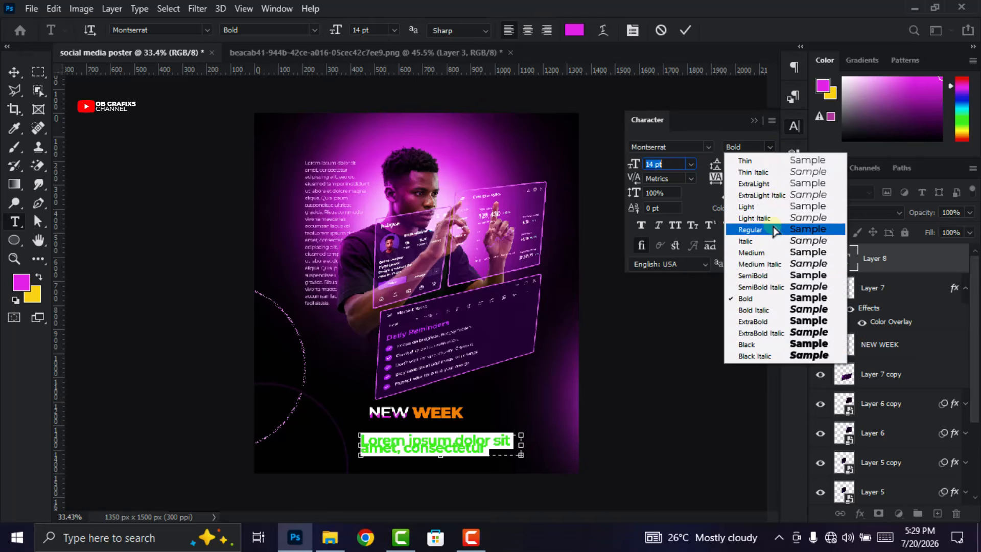
left_click(748, 254)
type("7")
key("Return")
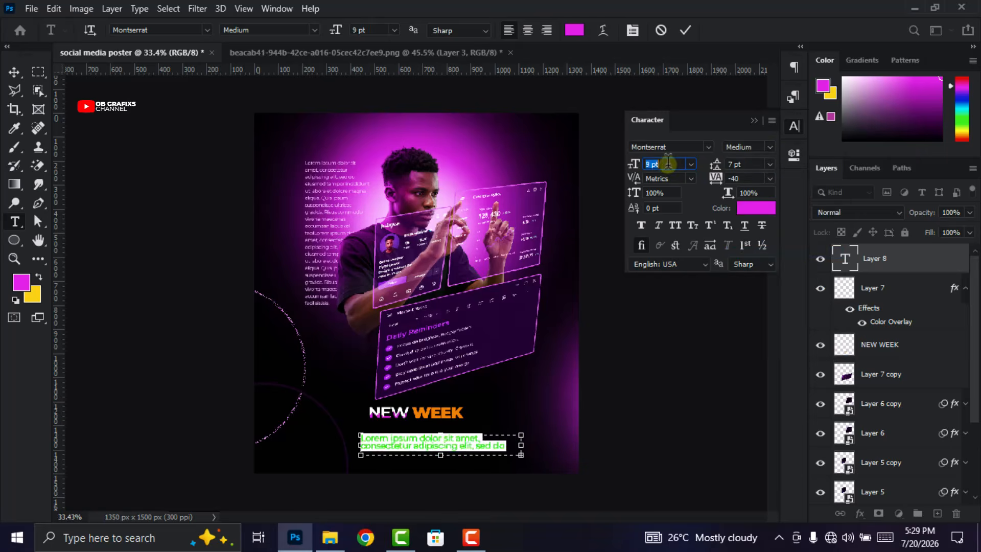
Color the Lorem ipsum paragraph below the heading white
left_click(755, 208)
left_click(541, 167)
left_click(777, 153)
Resize the paragraph box to fit two lines of text, center-align the text and commit it
left_click_drag(446, 456, 445, 451)
left_click_drag(362, 443, 350, 442)
left_click(528, 30)
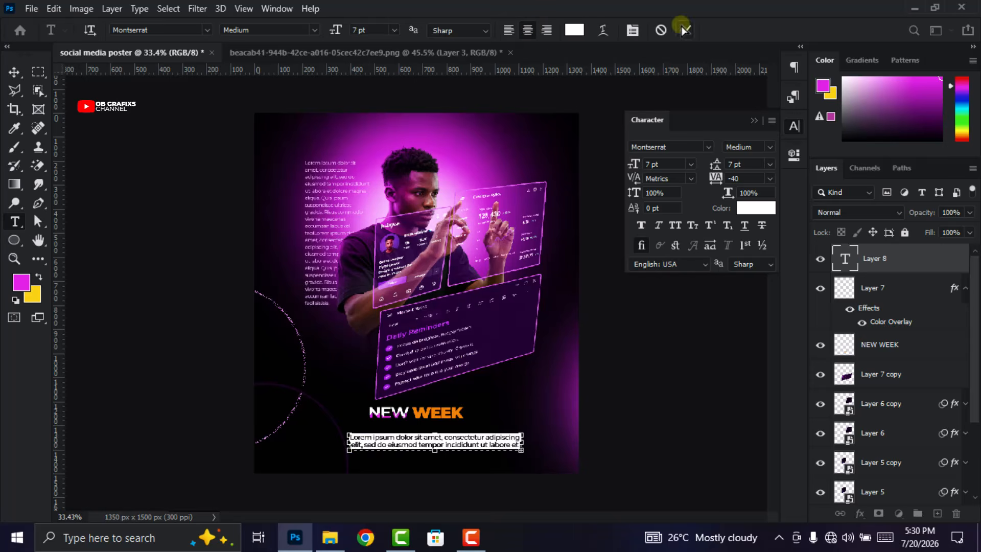
left_click(686, 30)
Scale down the Lorem ipsum paragraph, place it directly beneath the NEW WEEK heading and center it horizontally on the poster
left_click(15, 72)
left_click(794, 125)
left_click_drag(460, 445, 456, 435)
left_click_drag(517, 440, 458, 428)
left_click(712, 29)
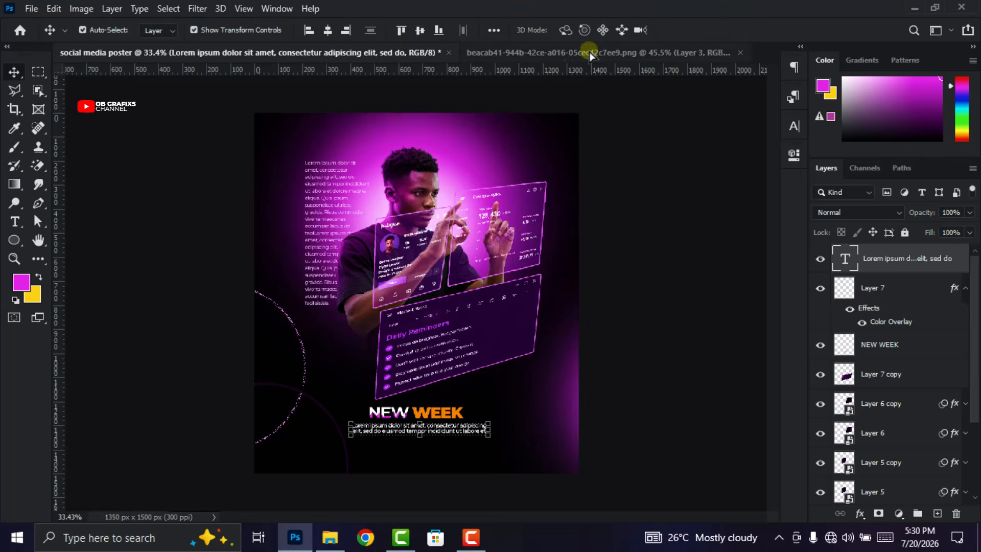
left_click(328, 29)
left_click(606, 294)
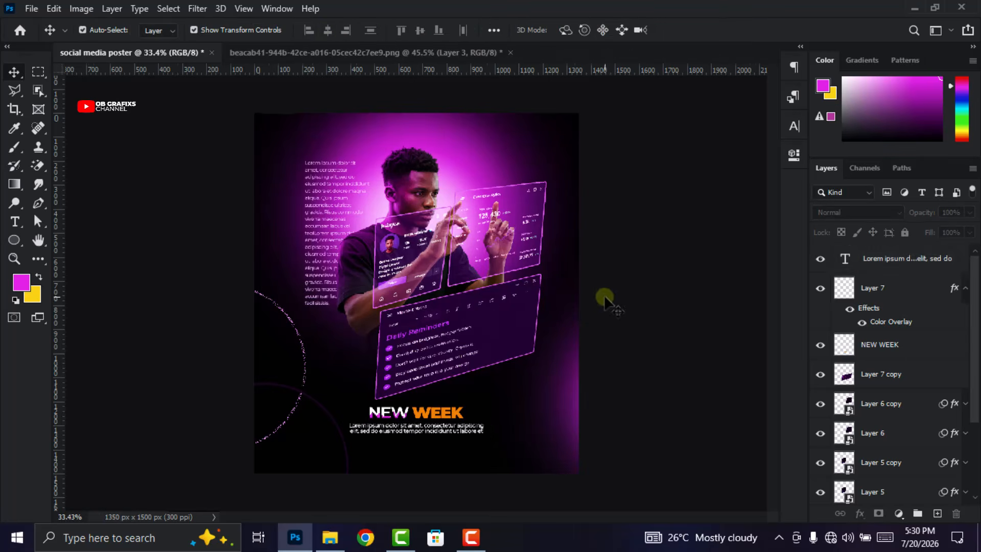
Set the blend mode of the Daily Reminders panel layer to Screen and deselect it
scroll(478, 342, "down", 2)
scroll(428, 374, "up", 1)
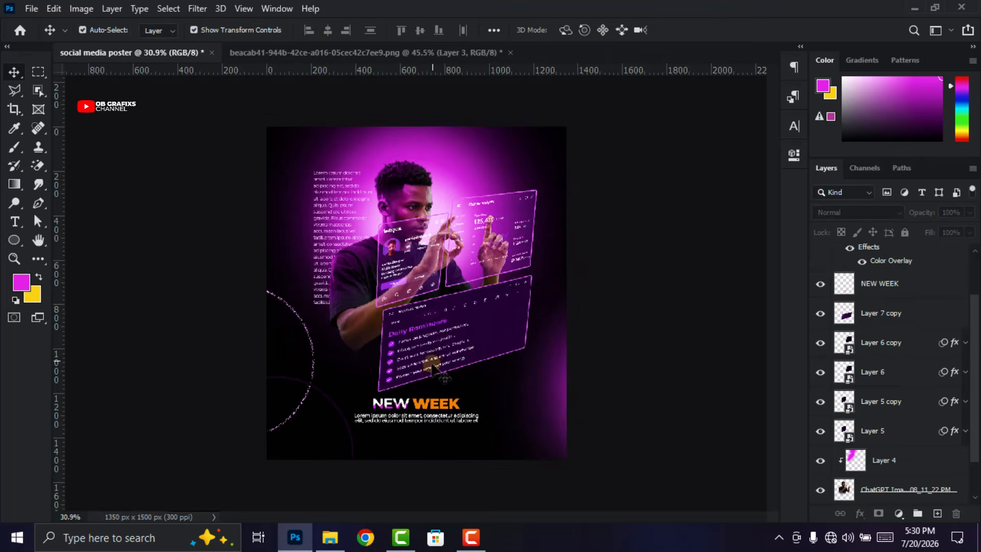
left_click(460, 338)
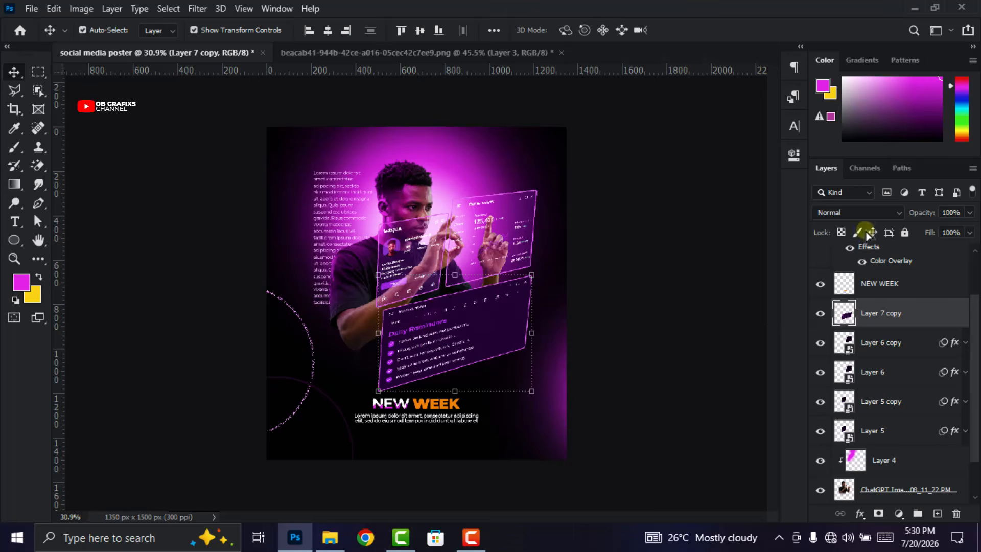
left_click(866, 213)
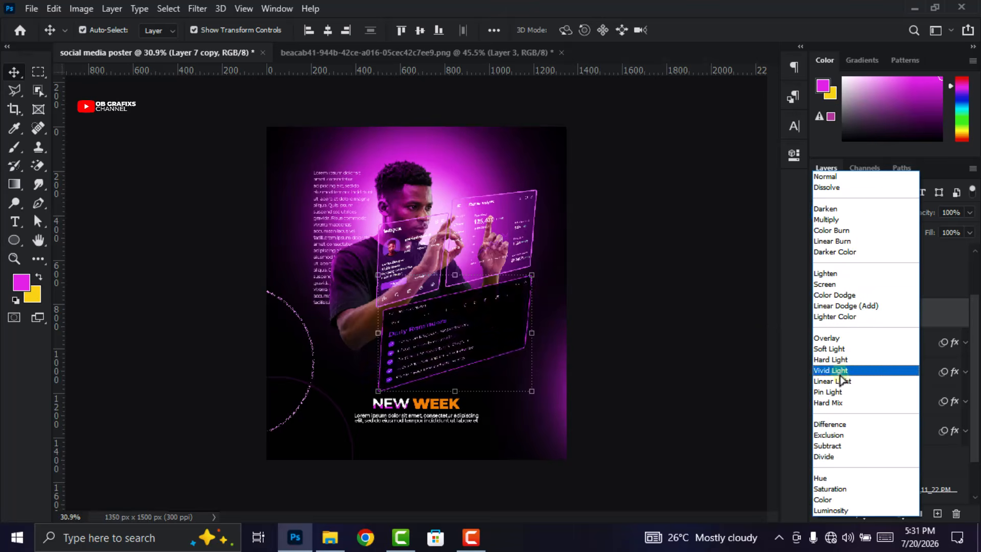
left_click(838, 285)
left_click(648, 341)
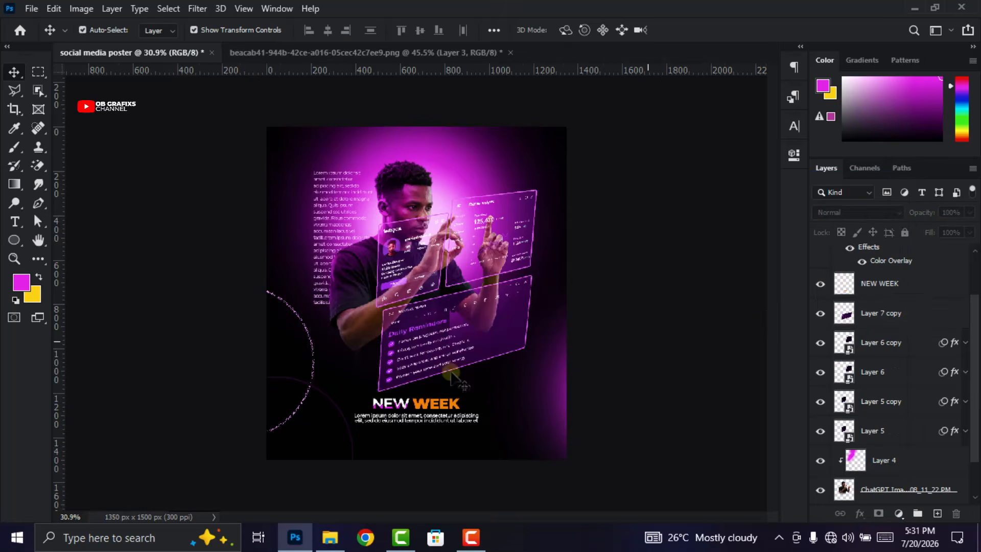
scroll(379, 385, "down", 1)
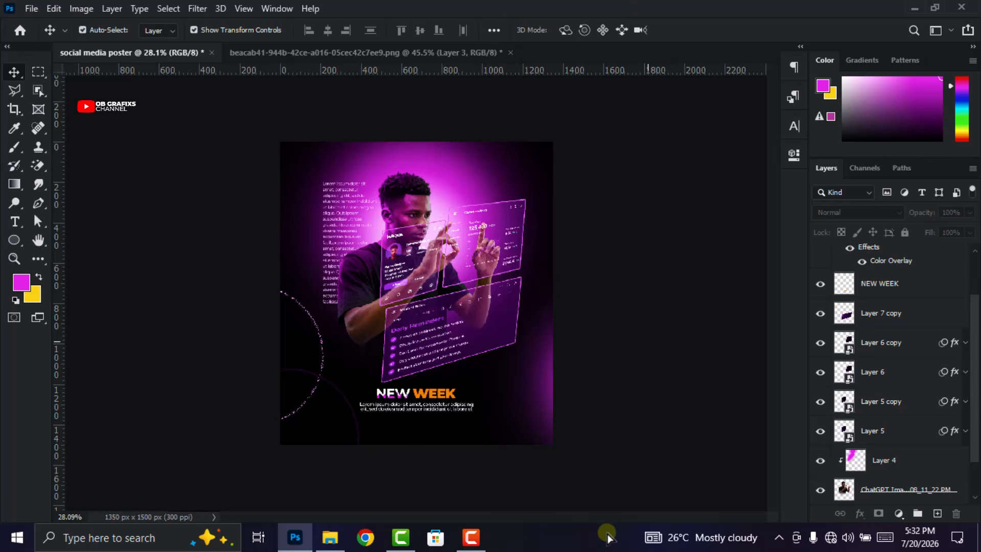
key("F9")
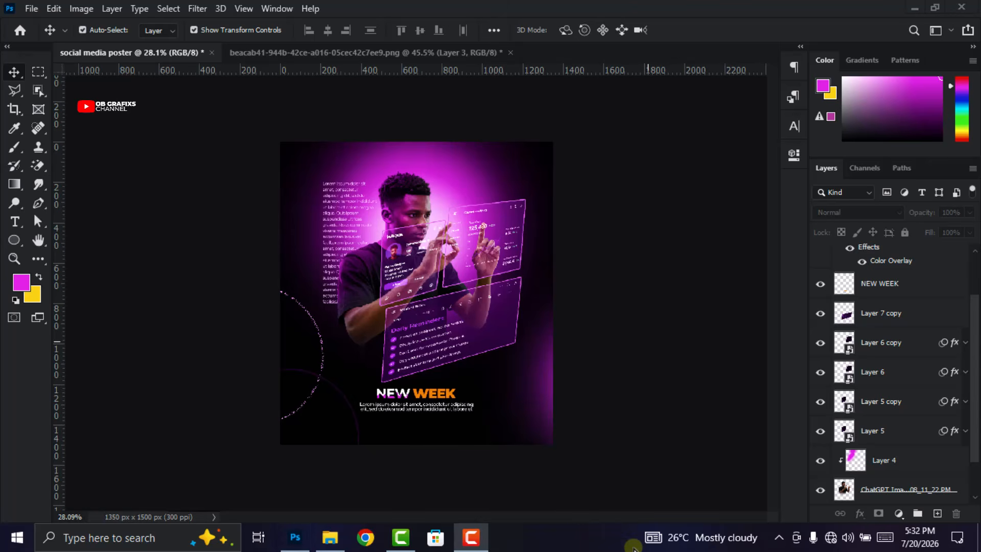